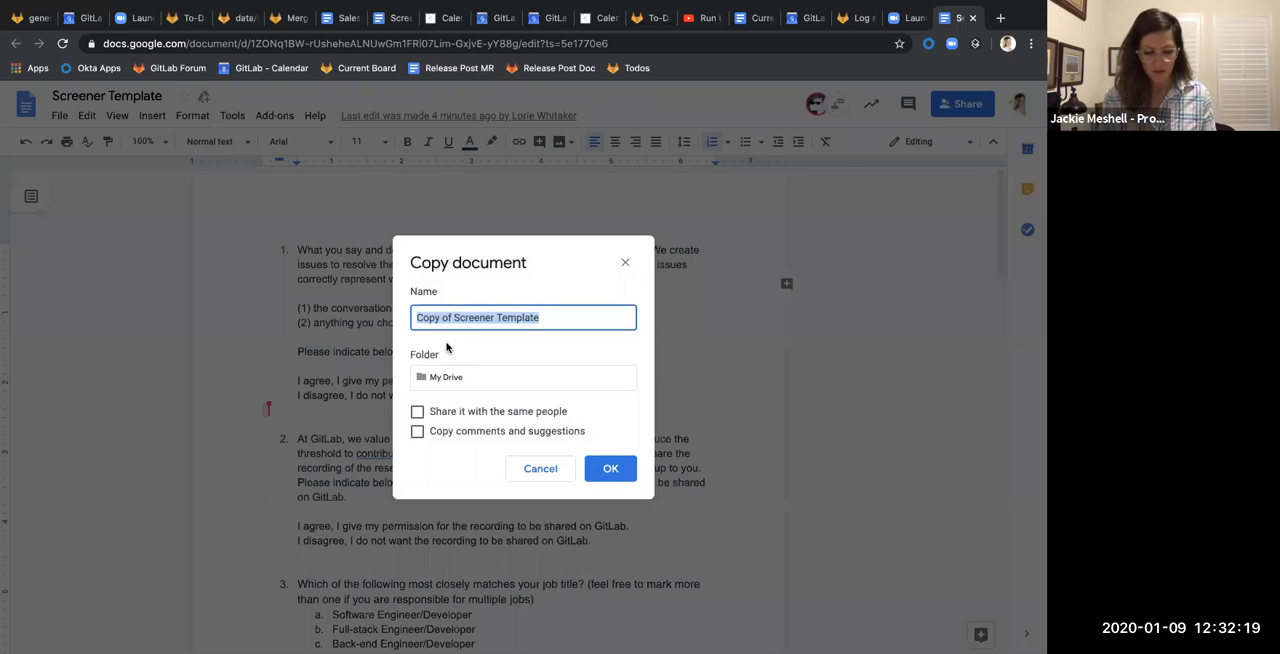
# Name the document copy "Screener Template for Release Management" and create it in My Drive
pyautogui.write('er Tenpla')
pyautogui.press('BackSpace')
pyautogui.press('BackSpace')
pyautogui.press('BackSpace')
pyautogui.press('BackSpace')
pyautogui.write('m')
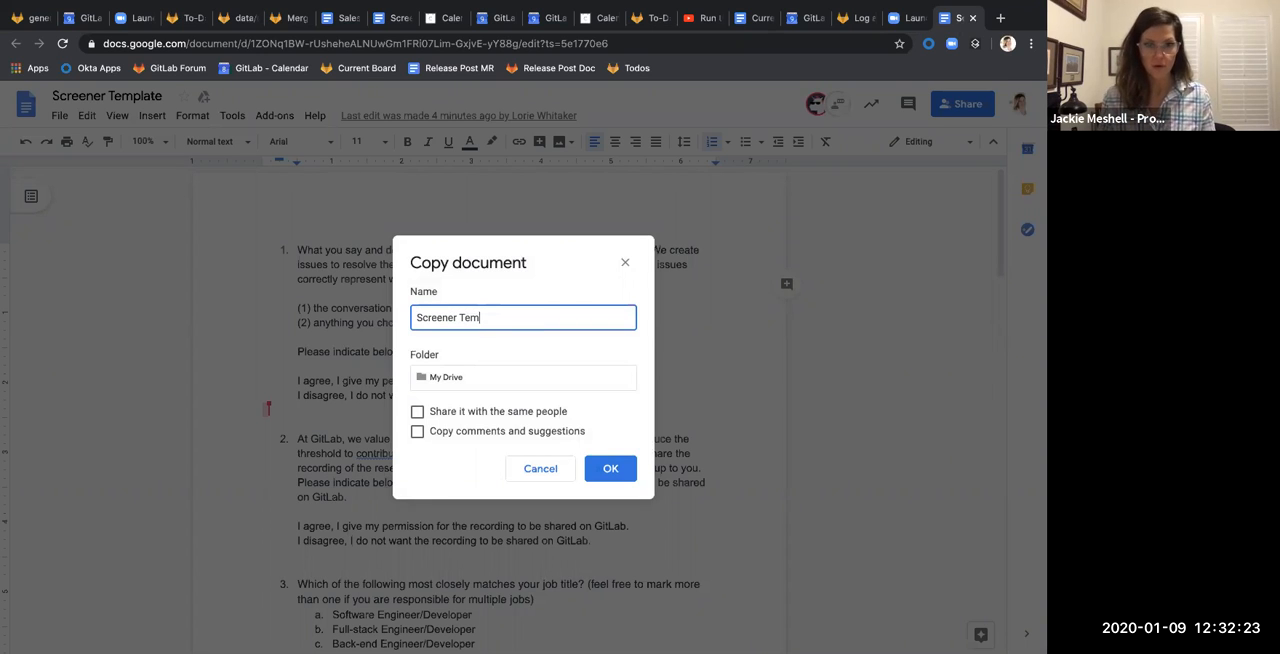
pyautogui.write('plate for Rem')
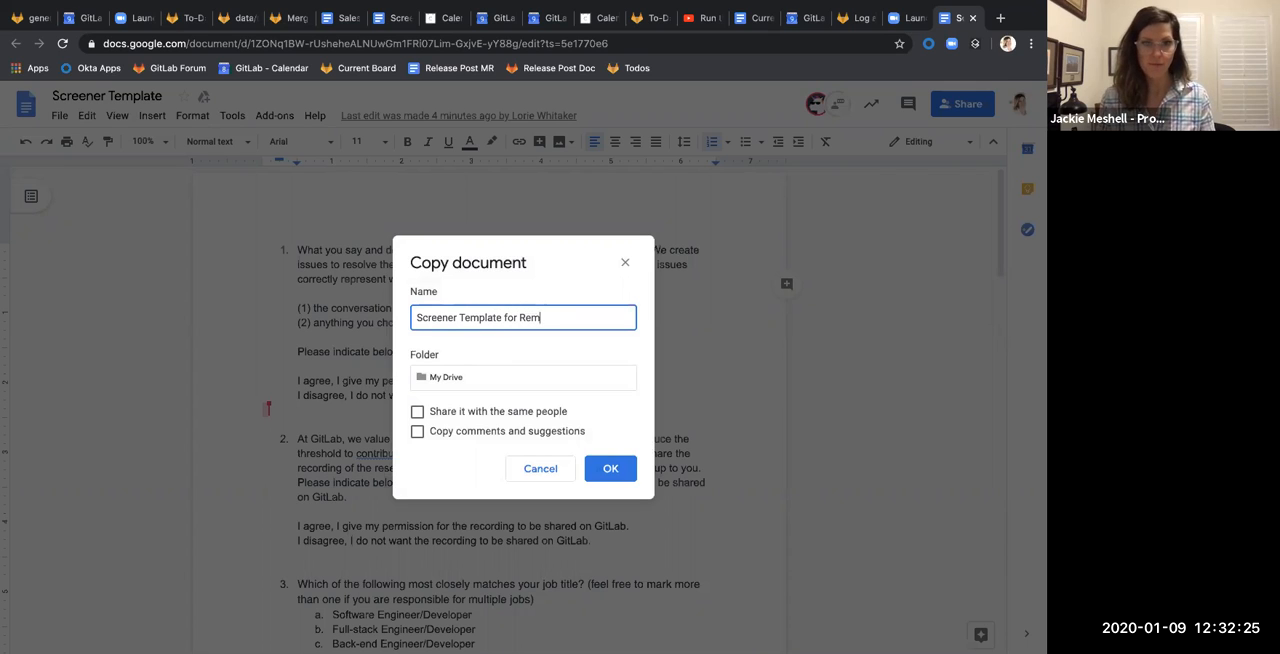
pyautogui.press('BackSpace')
pyautogui.write('lease Po')
pyautogui.press('BackSpace')
pyautogui.press('BackSpace')
pyautogui.write('Manag')
pyautogui.press('BackSpace')
pyautogui.write('agement')
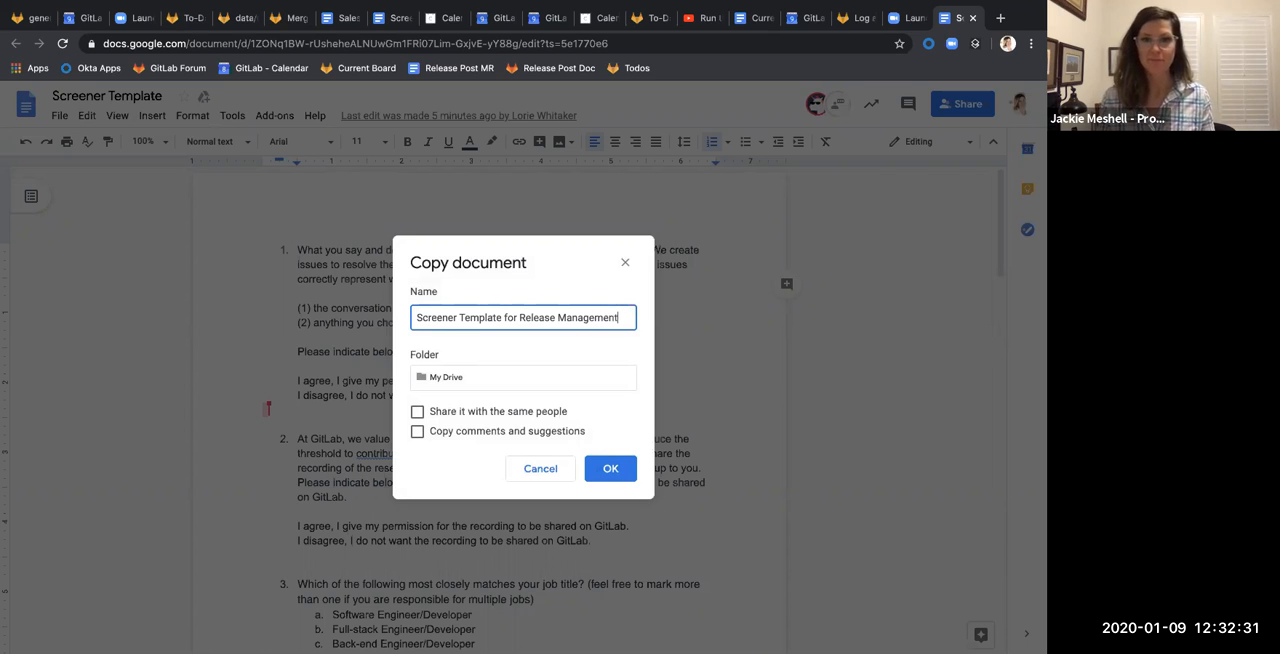
pyautogui.press('Return')
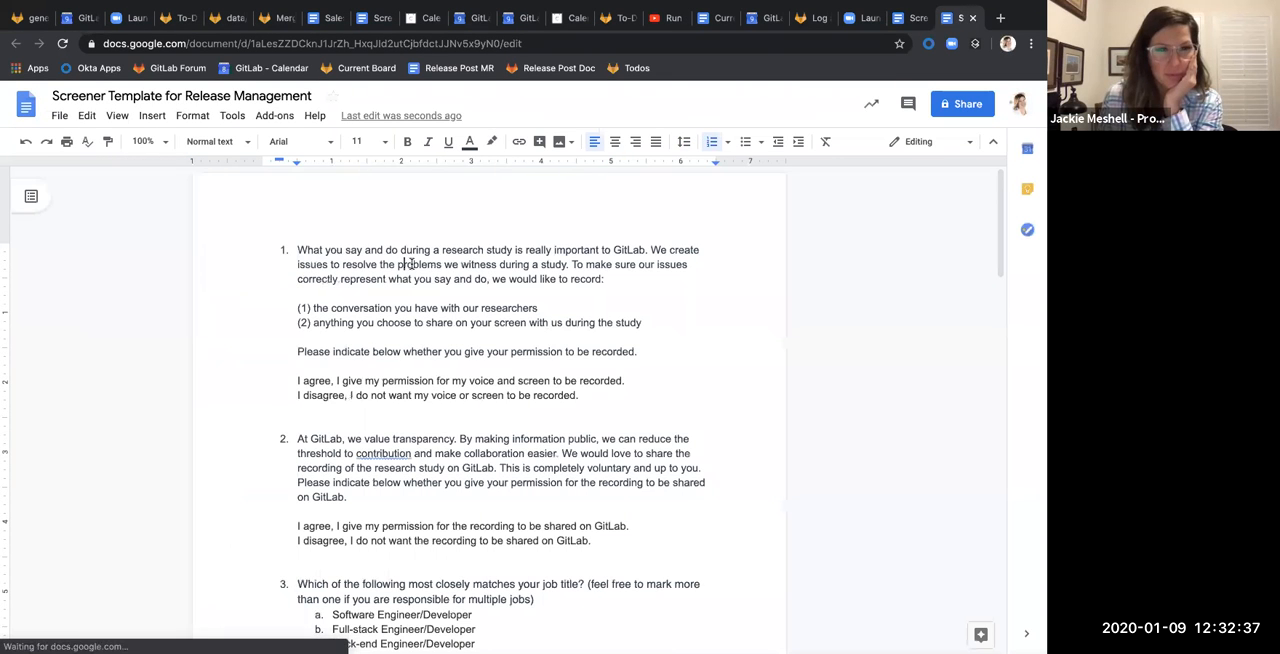
# Review the recording consent, job title and developer task questions in the copied screener
pyautogui.scroll(-2, 411, 263)
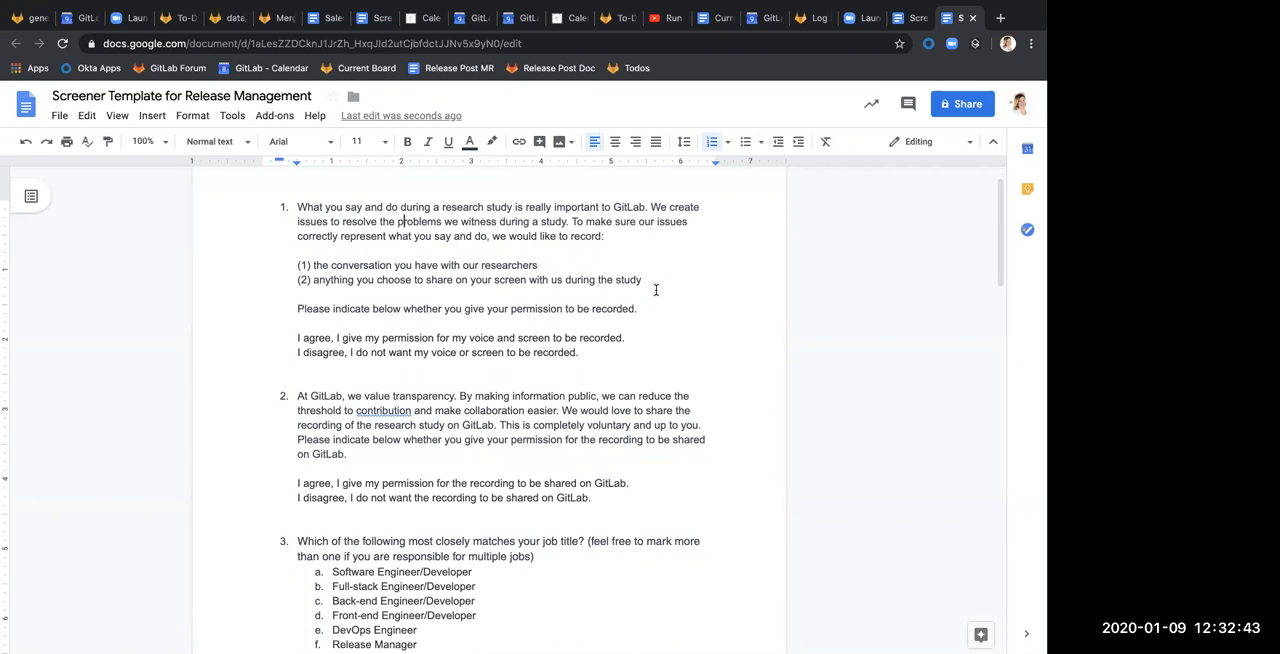
pyautogui.scroll(2, 656, 290)
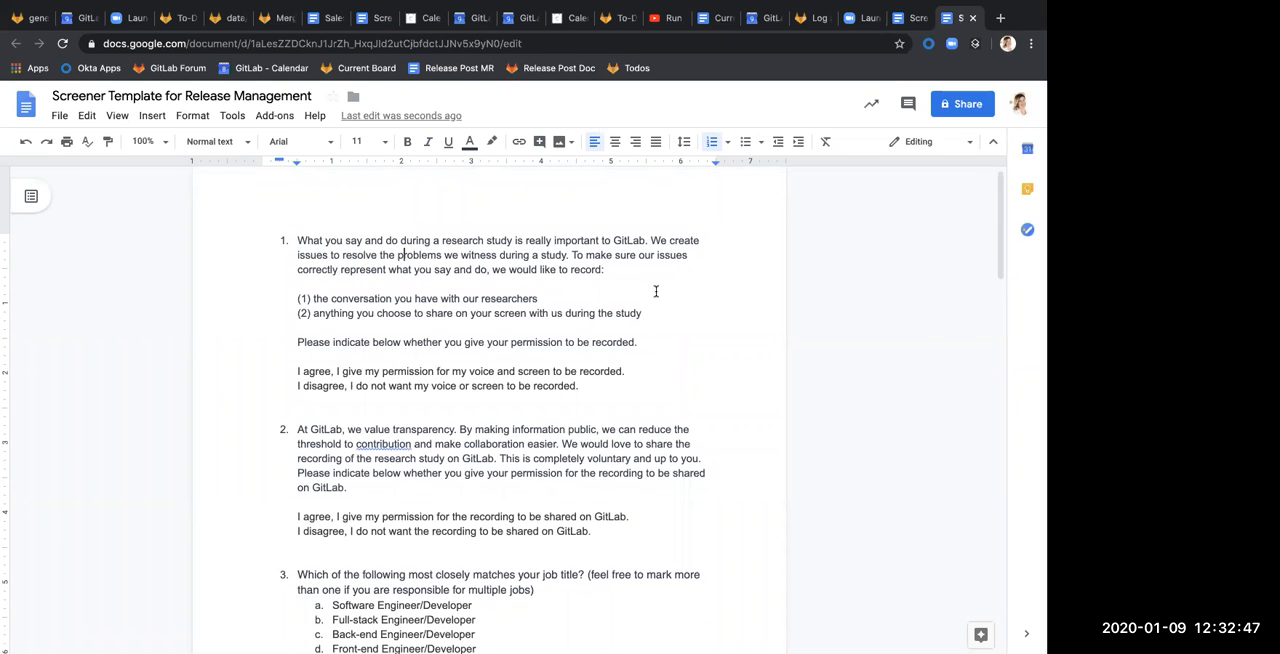
pyautogui.scroll(-1, 656, 291)
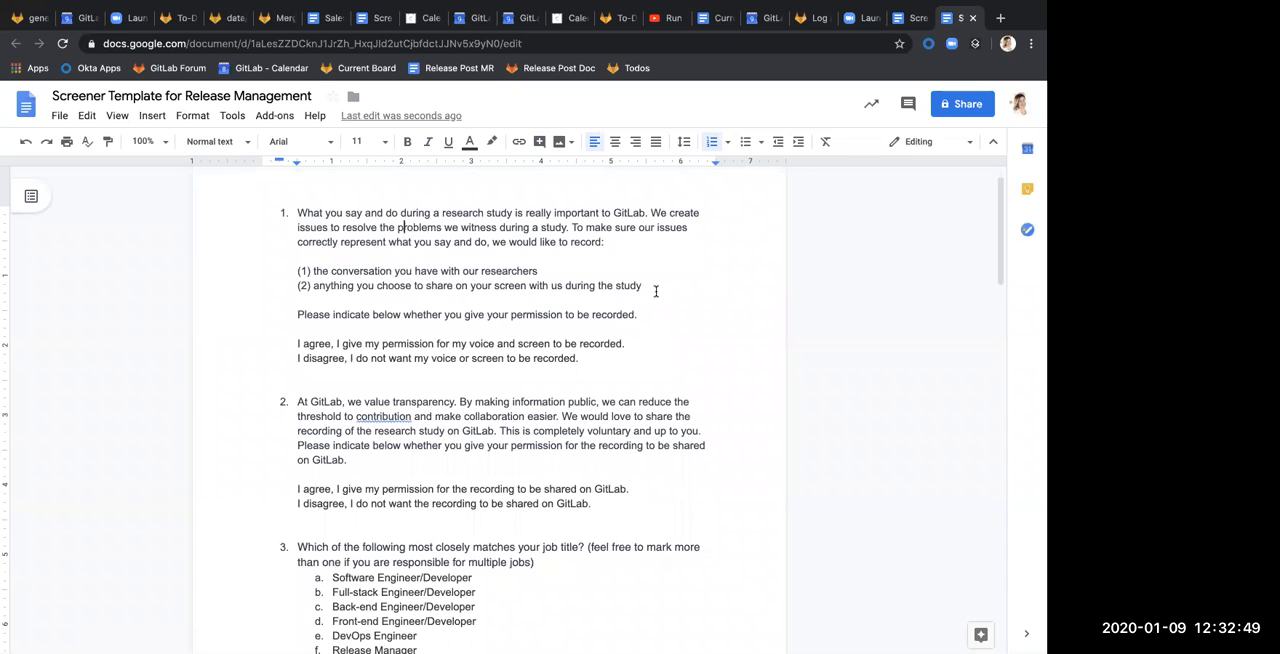
pyautogui.scroll(-5, 656, 291)
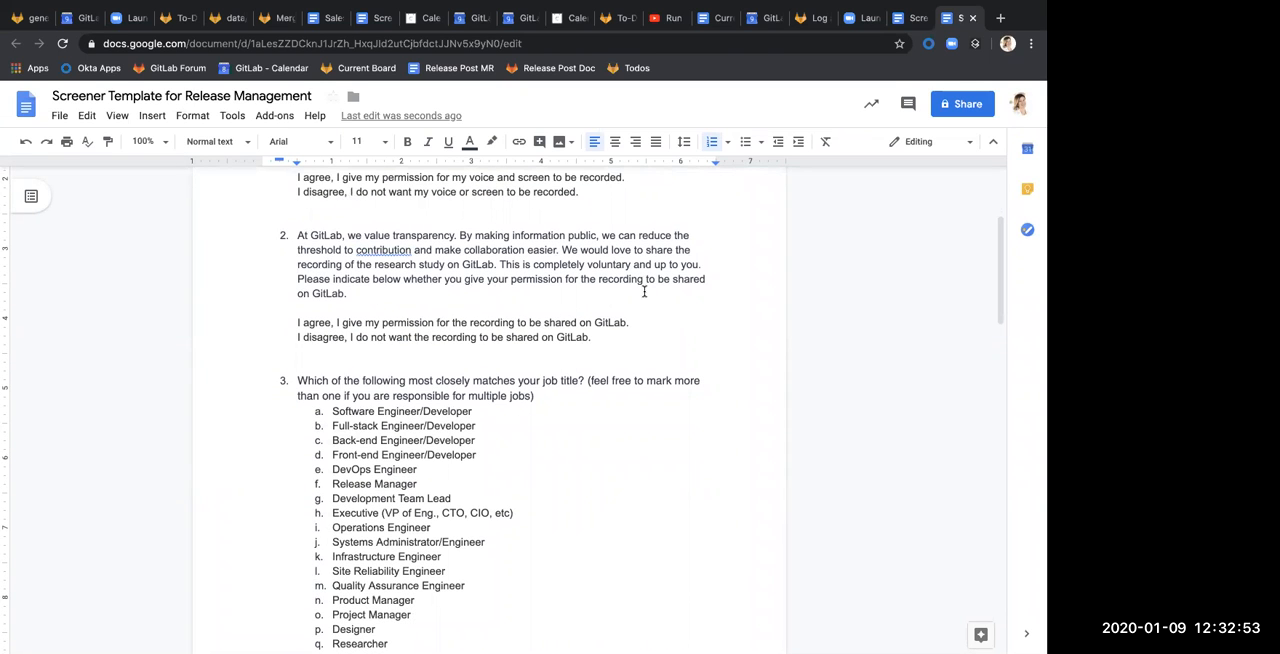
pyautogui.scroll(1, 644, 291)
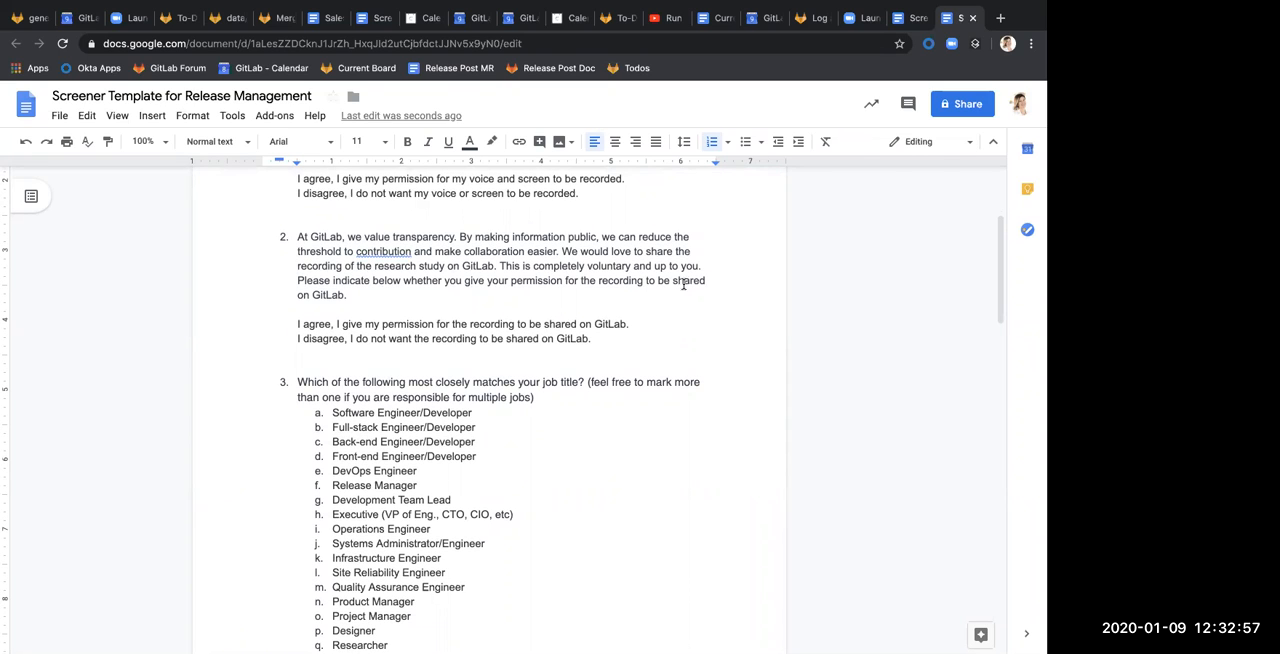
pyautogui.scroll(-3, 694, 279)
pyautogui.scroll(-5, 657, 272)
pyautogui.scroll(-1, 657, 259)
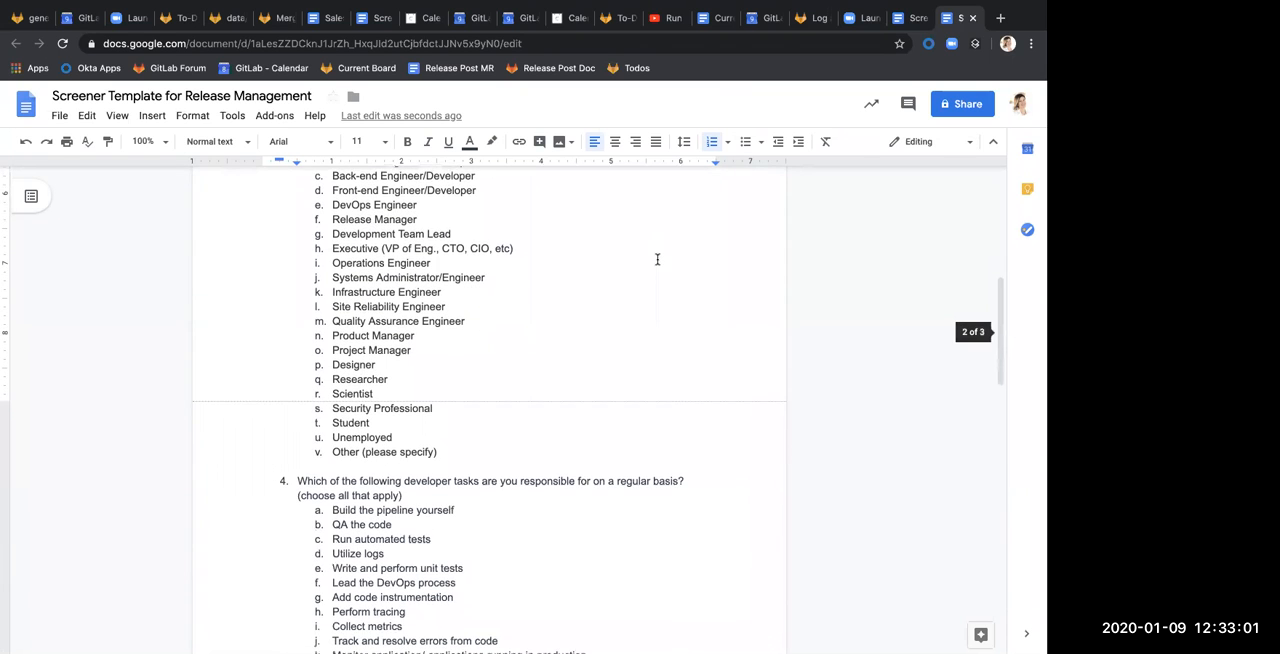
pyautogui.scroll(3, 657, 259)
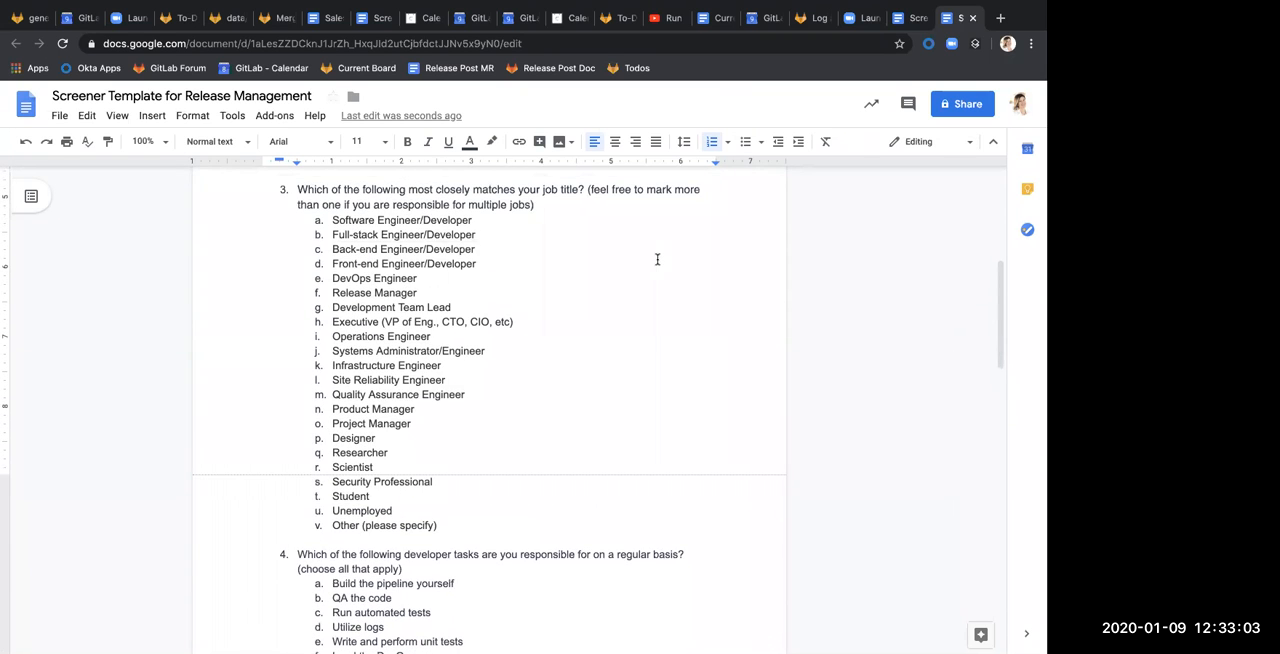
pyautogui.scroll(2, 657, 259)
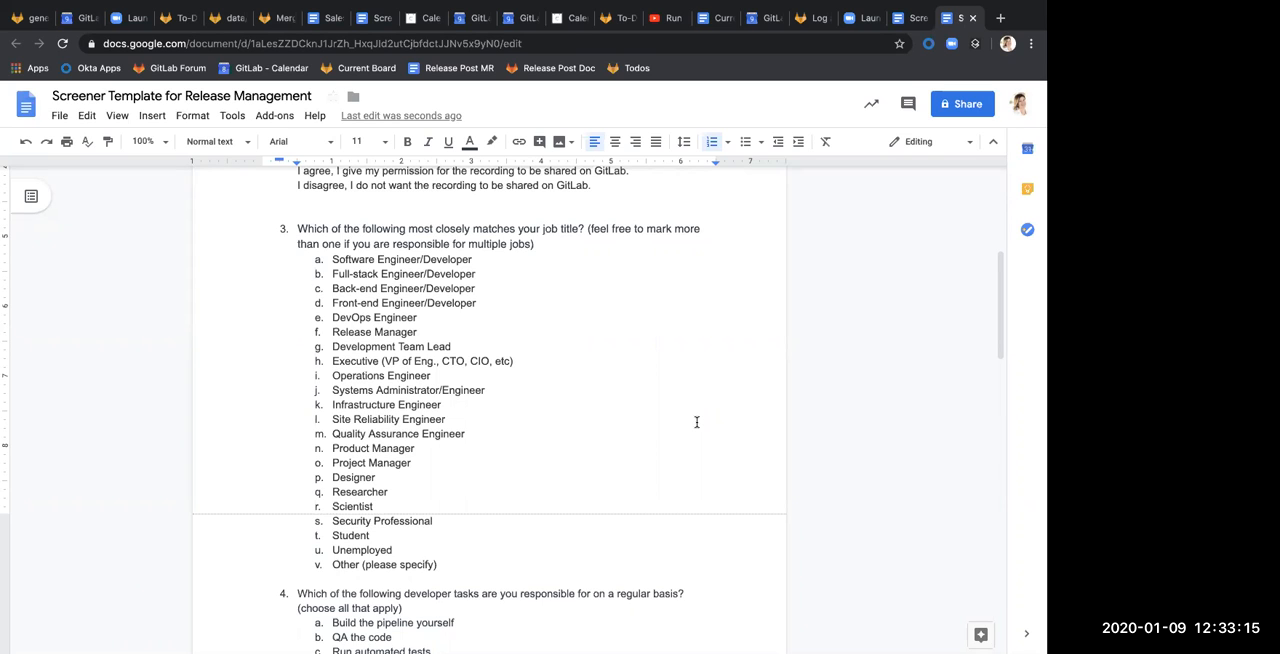
pyautogui.scroll(-5, 697, 422)
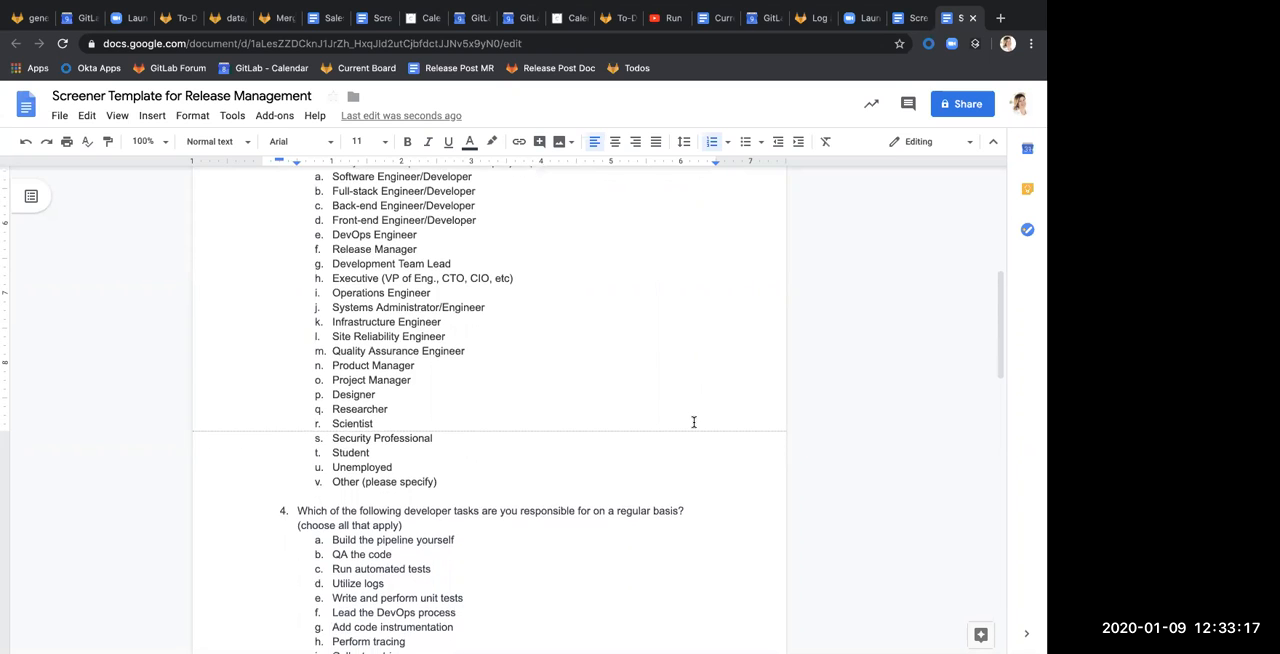
pyautogui.scroll(-1, 692, 422)
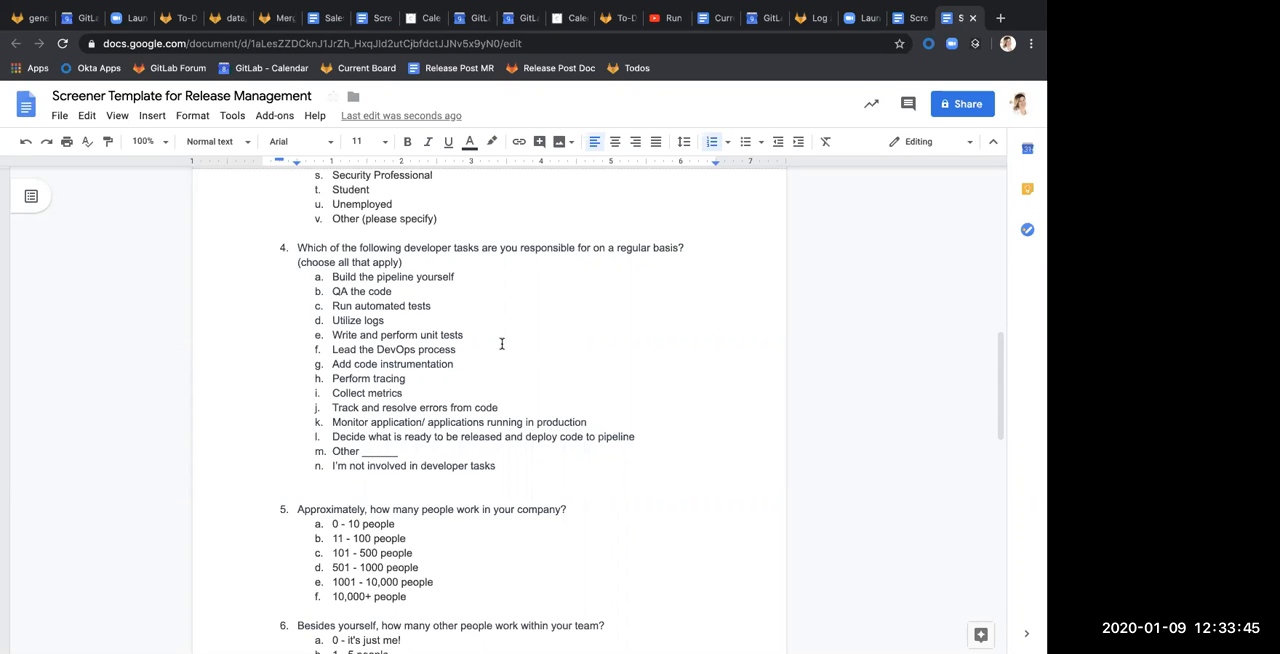
pyautogui.click(637, 436)
pyautogui.click(630, 428)
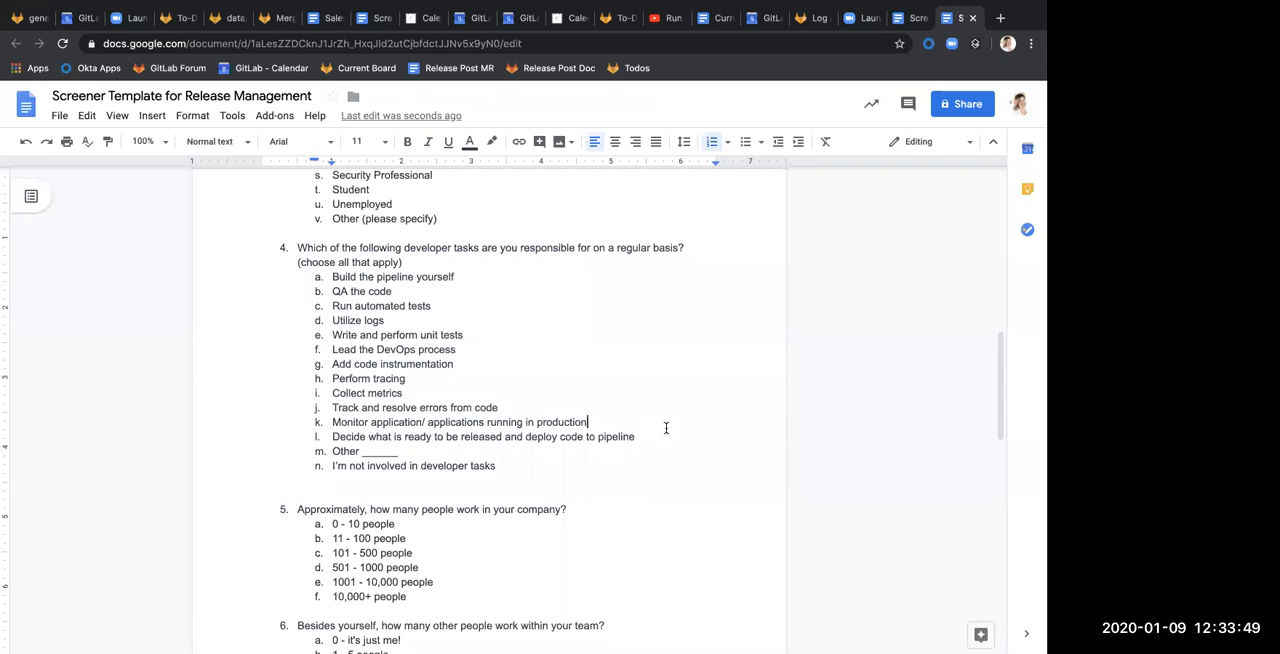
pyautogui.write('\\')
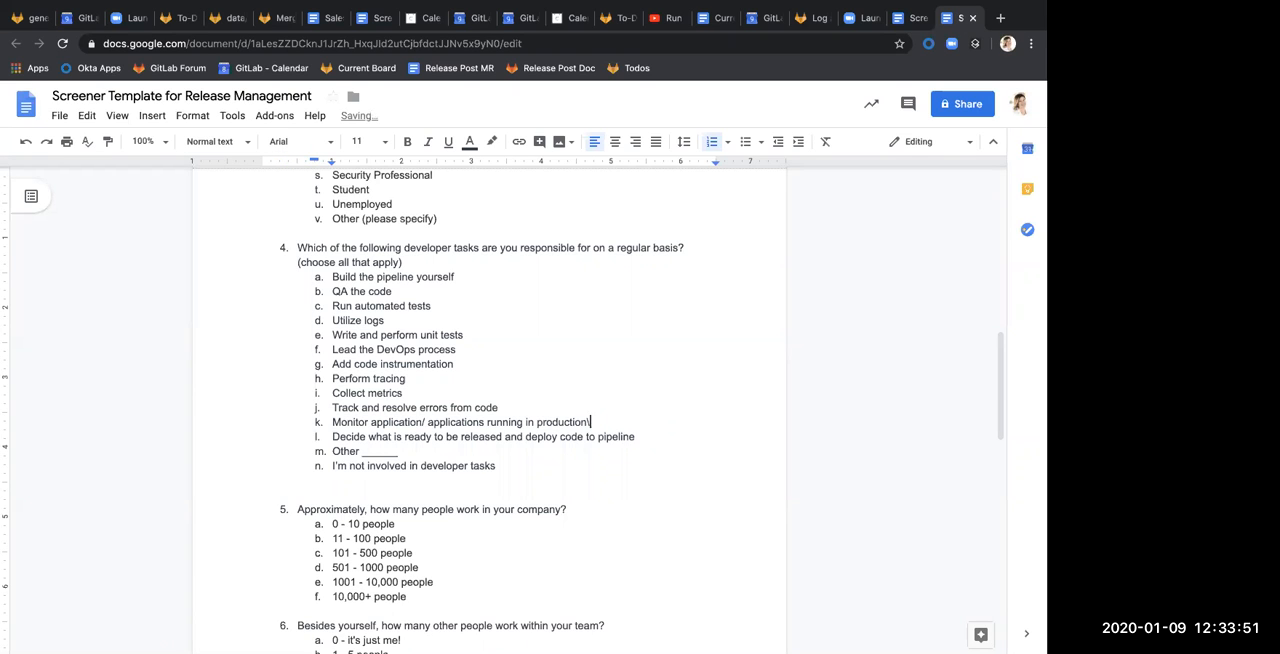
pyautogui.press('BackSpace')
# Add the answer option "Approving merge requests and contents in a release" to question 4, below the option about deploying code to pipeline
pyautogui.click(633, 434)
pyautogui.press('Return')
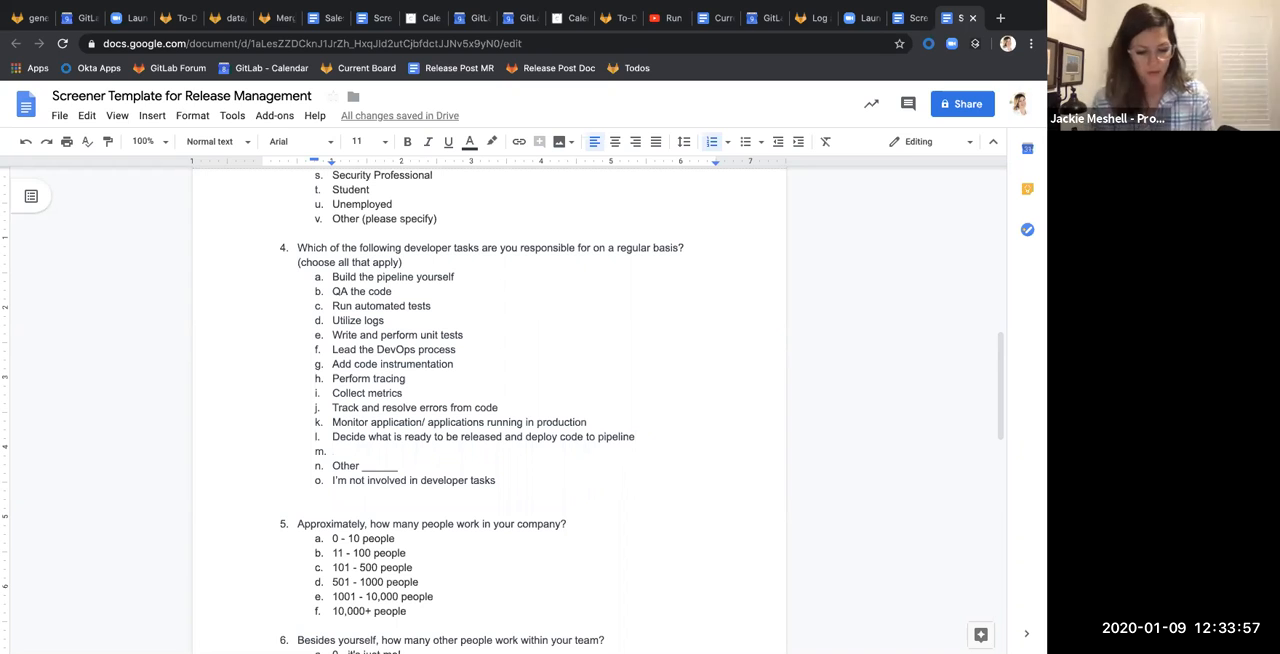
pyautogui.write('Aprove')
pyautogui.press('BackSpace')
pyautogui.press('BackSpace')
pyautogui.press('BackSpace')
pyautogui.press('BackSpace')
pyautogui.write('ro')
pyautogui.press('BackSpace')
pyautogui.press('BackSpace')
pyautogui.write('prov')
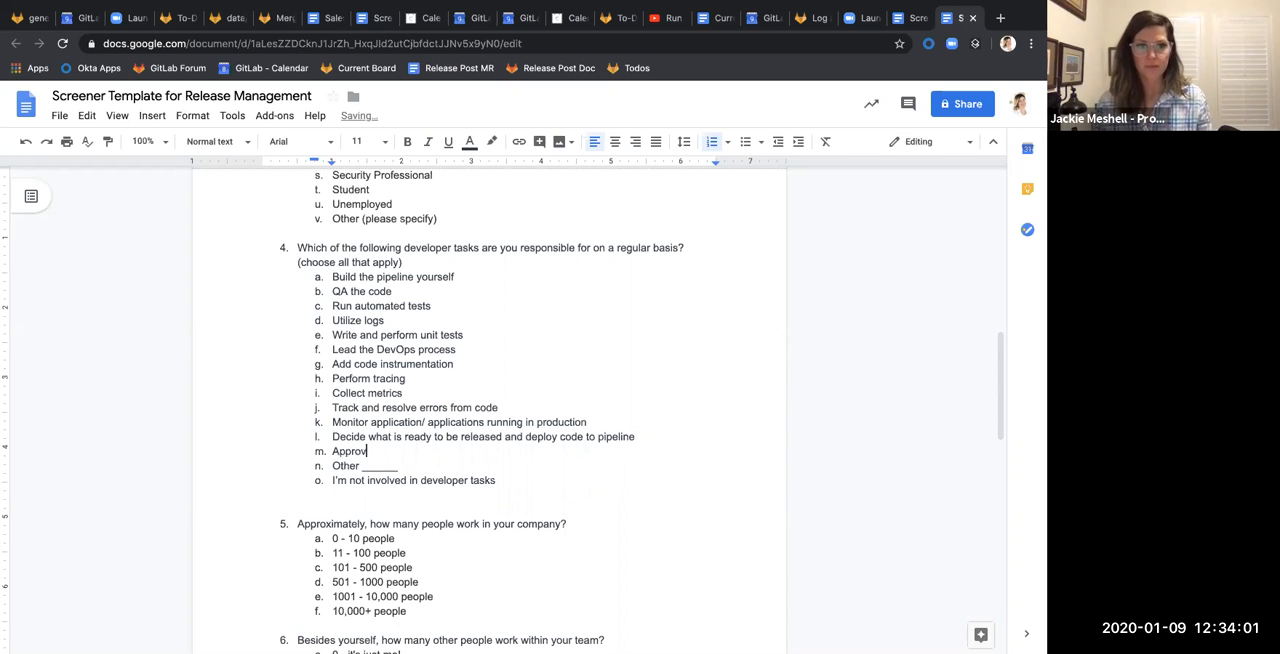
pyautogui.write('ing merge ')
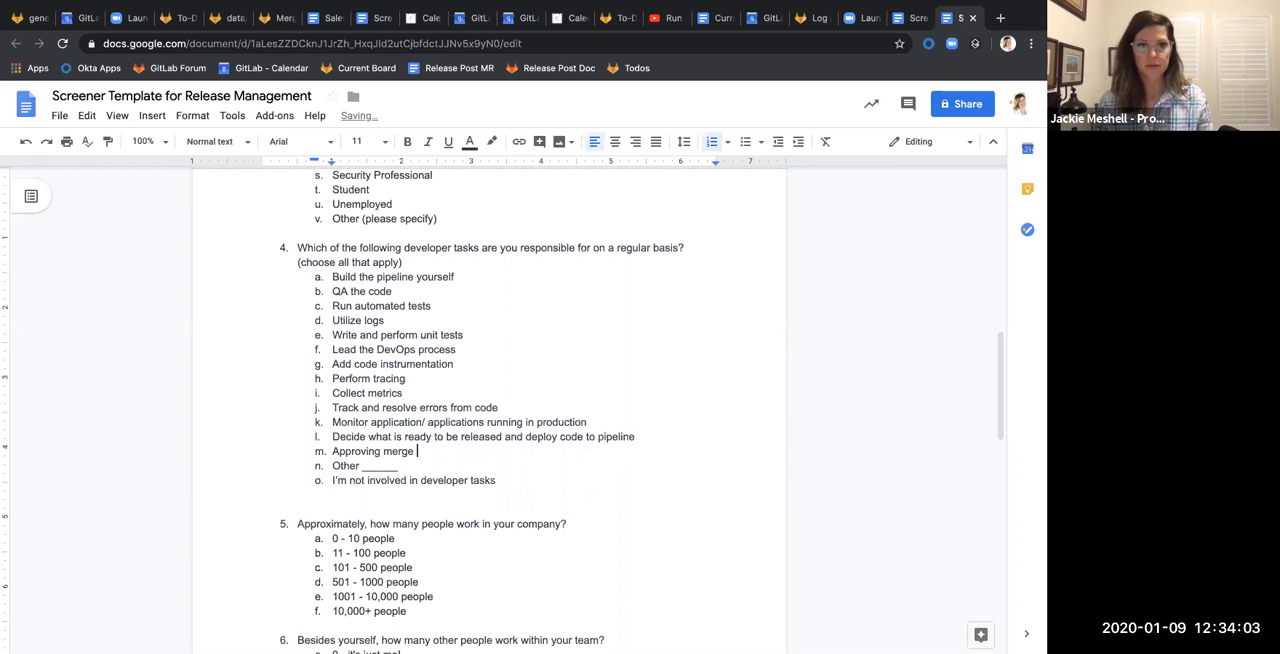
pyautogui.write('requests and conte')
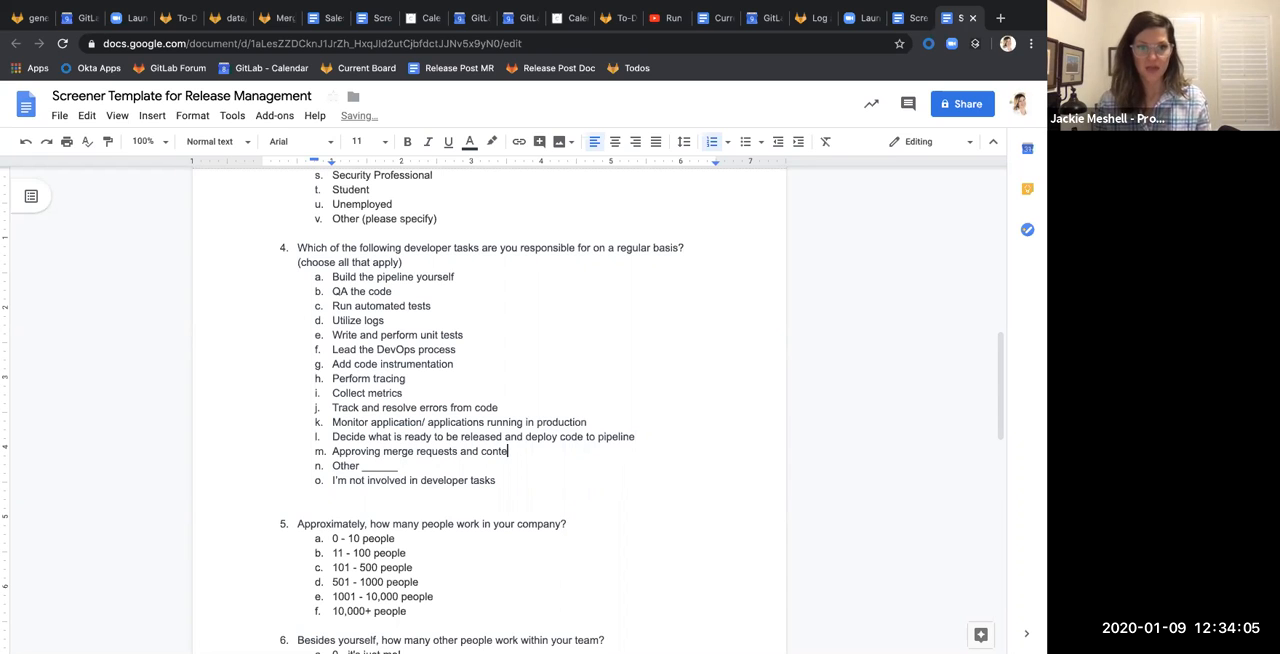
pyautogui.write('nts in a release')
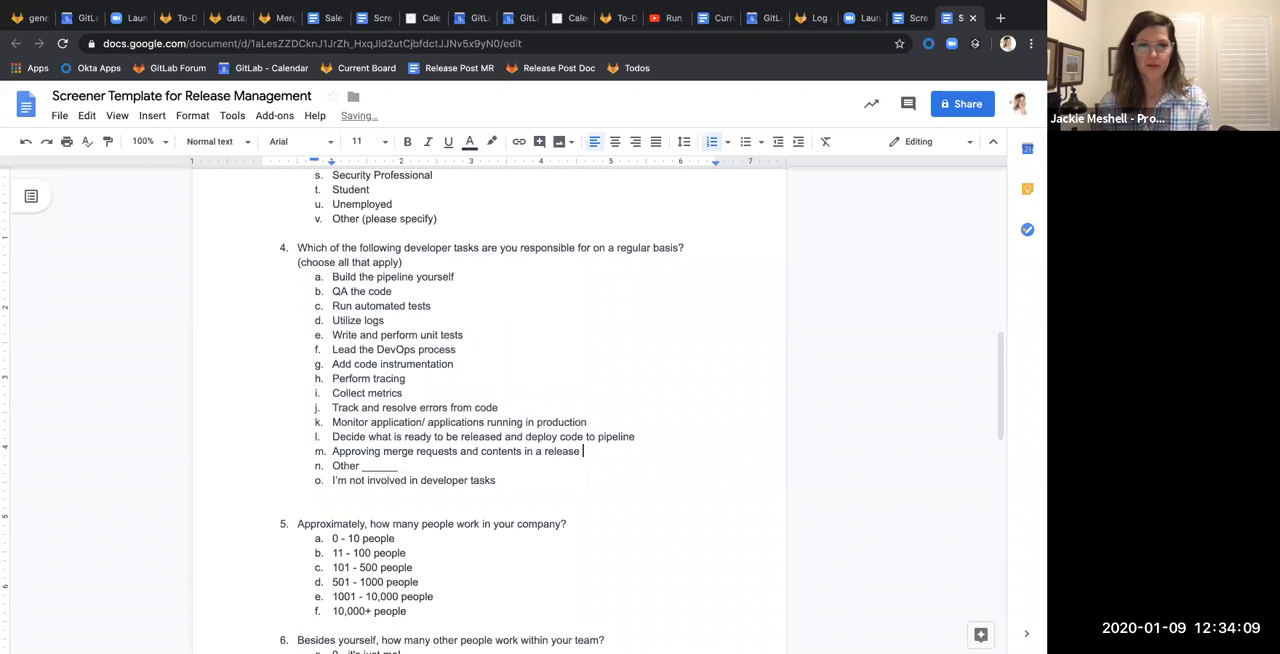
# Add the answer option "Create policy for releasing code to production" to question 4, below the merge request approval option
pyautogui.moveTo(636, 437); pyautogui.dragTo(336, 437)
pyautogui.click(664, 455)
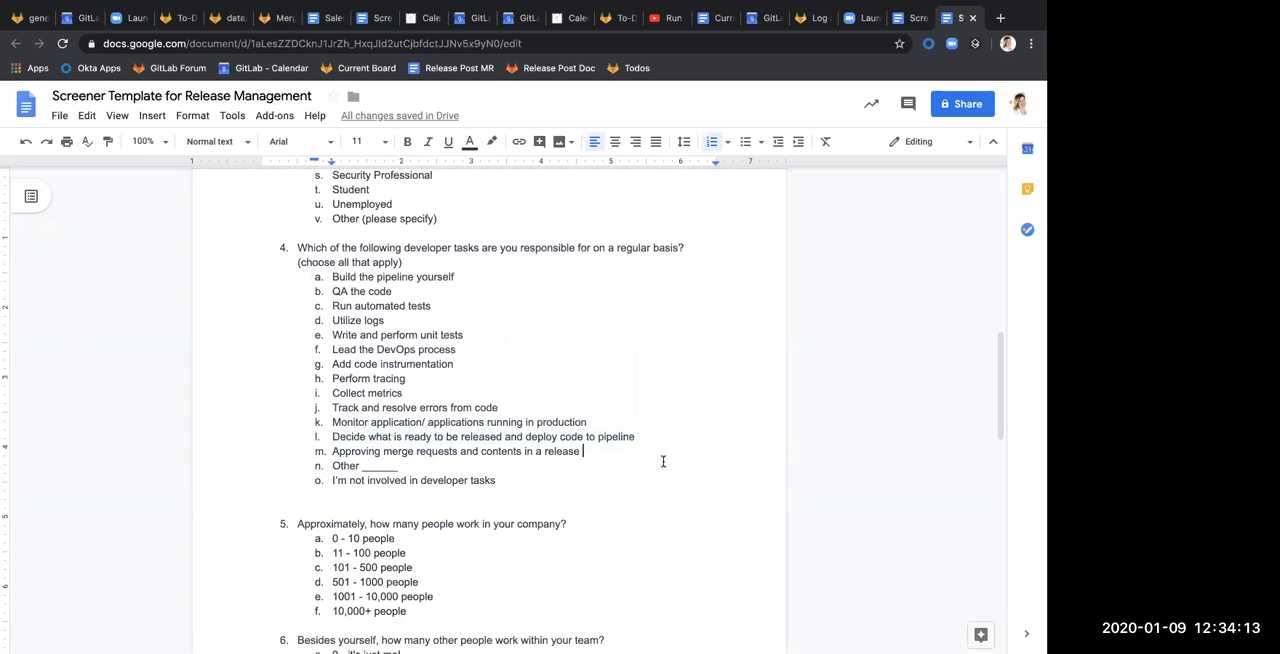
pyautogui.press('Return')
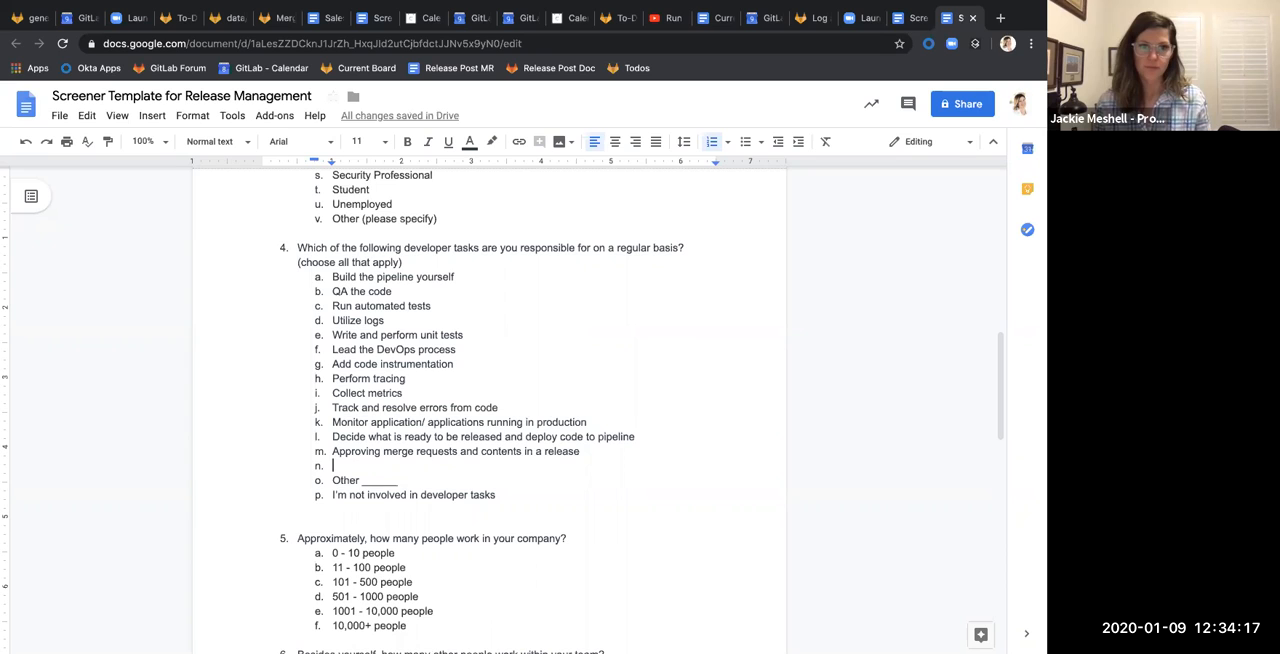
pyautogui.write('Create pol')
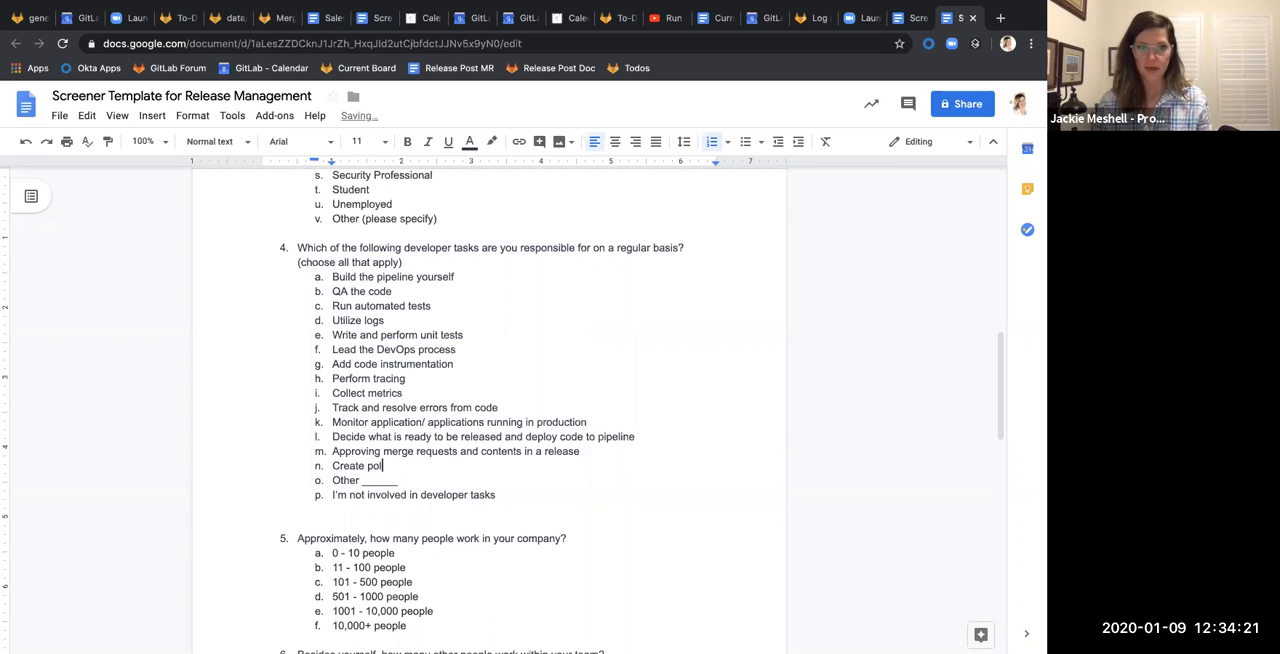
pyautogui.write('icy for releae')
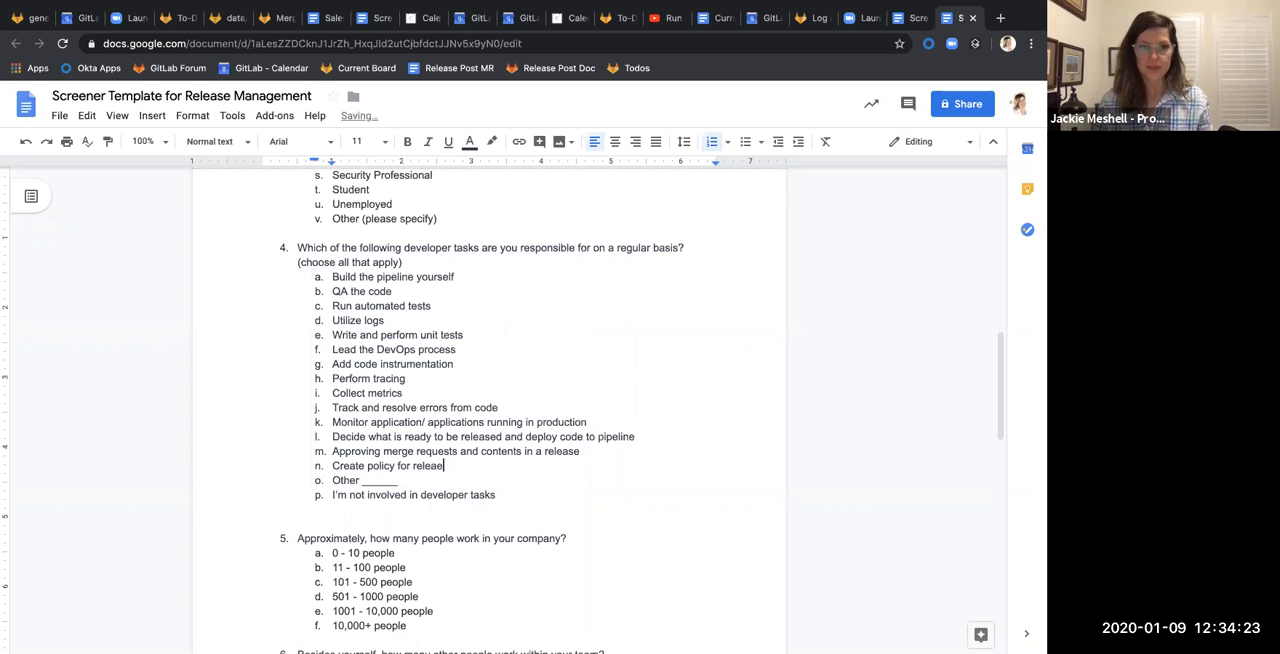
pyautogui.press('BackSpace')
pyautogui.write('sing code t')
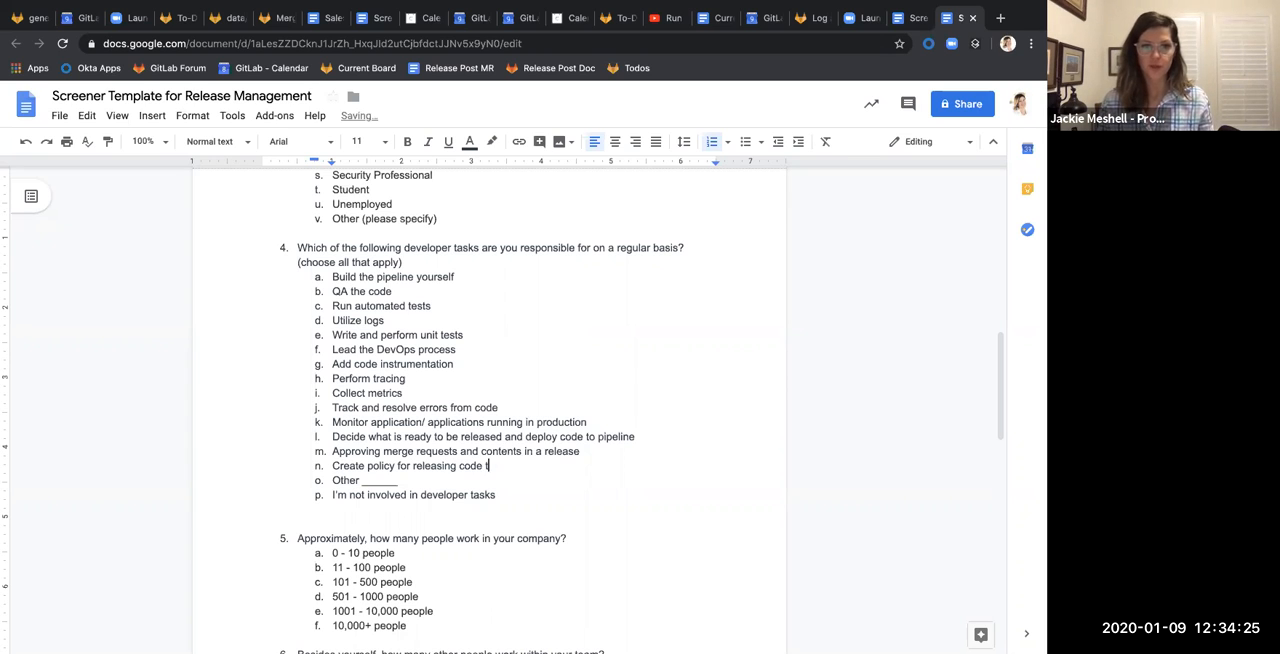
pyautogui.write('o production')
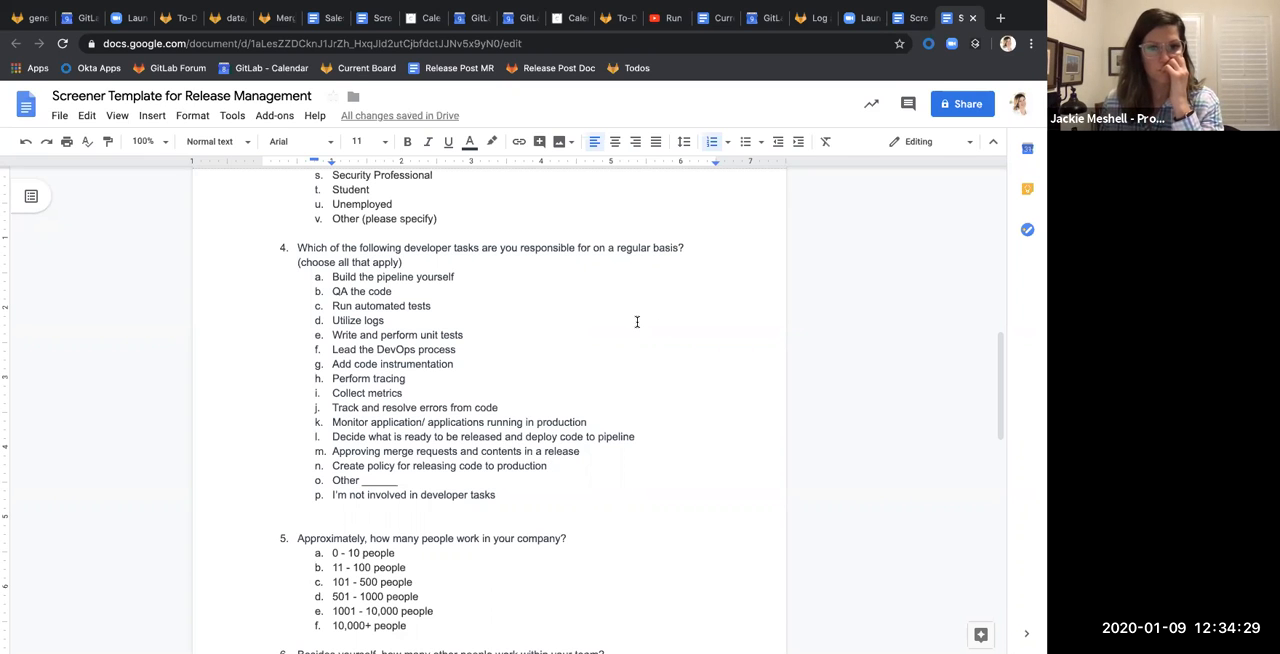
# Mark the question 4 options "Utilize logs", "Perform tracing" and "Collect metrics" with a trailing asterisk
pyautogui.scroll(-3, 636, 430)
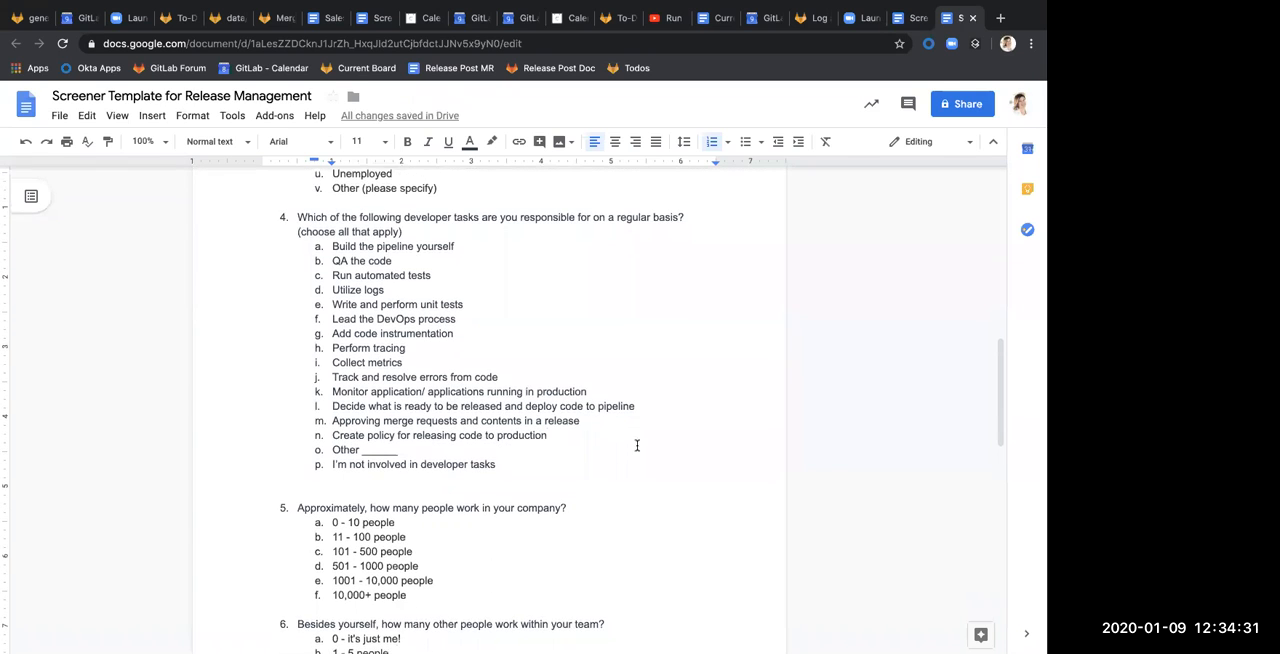
pyautogui.scroll(1, 638, 443)
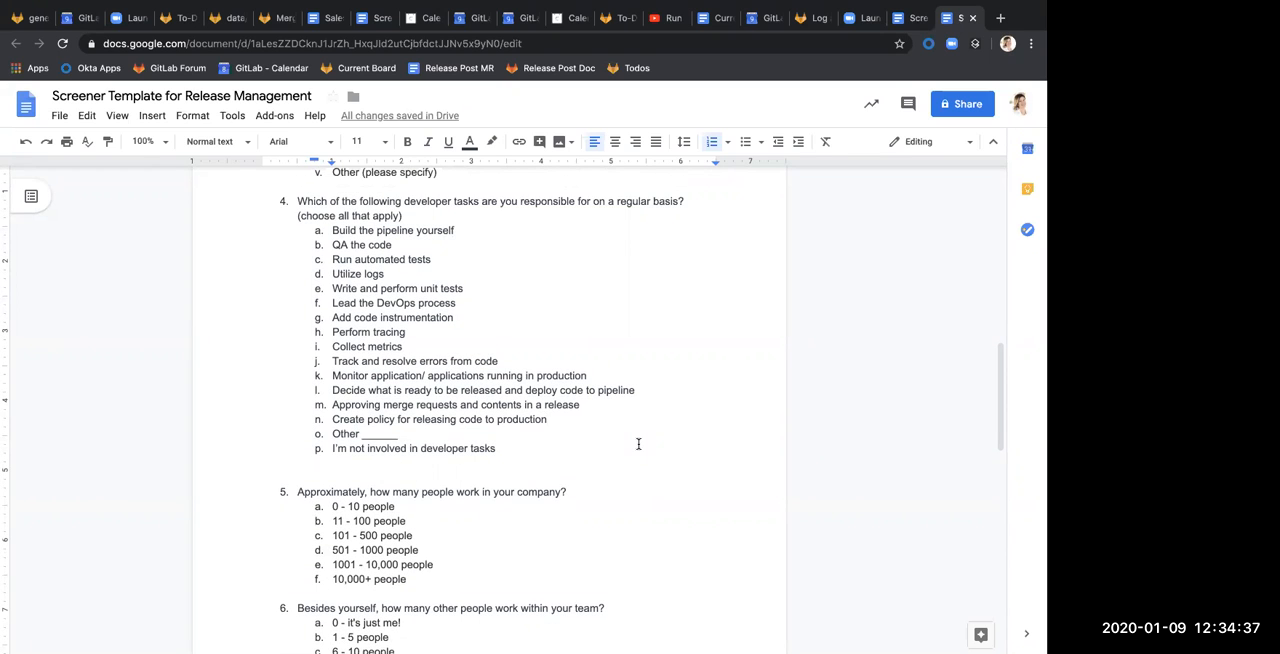
pyautogui.scroll(1, 638, 443)
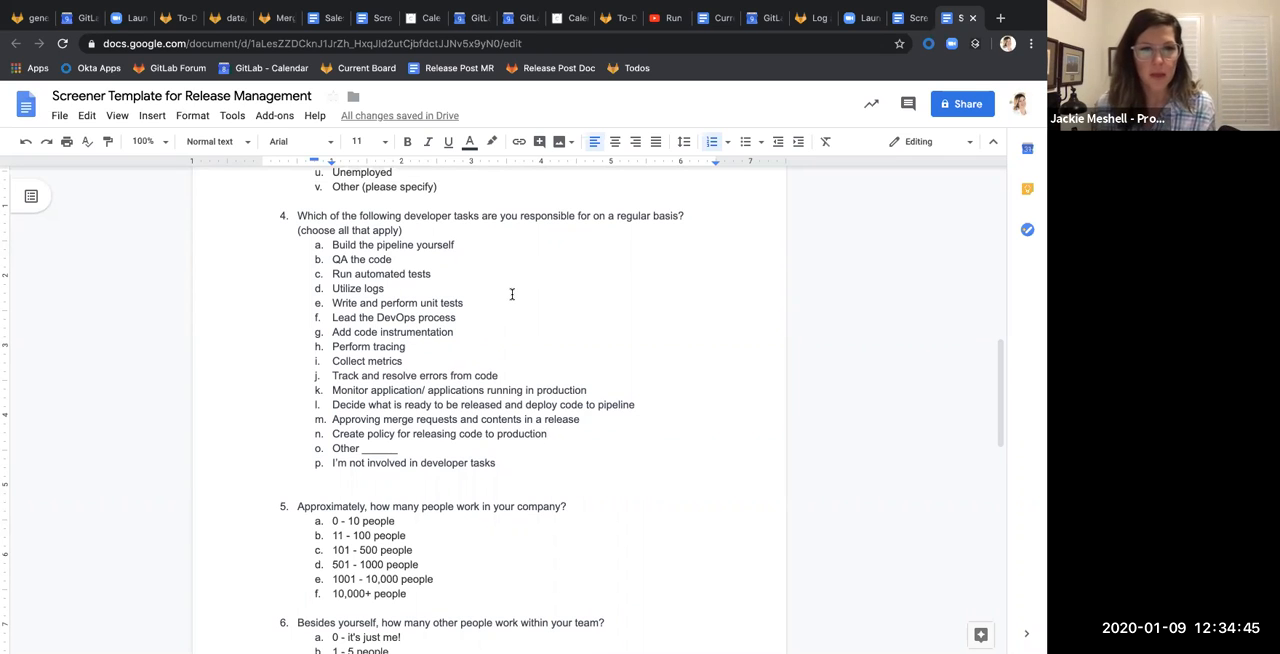
pyautogui.click(448, 288)
pyautogui.write('b')
pyautogui.press('BackSpace')
pyautogui.write('*')
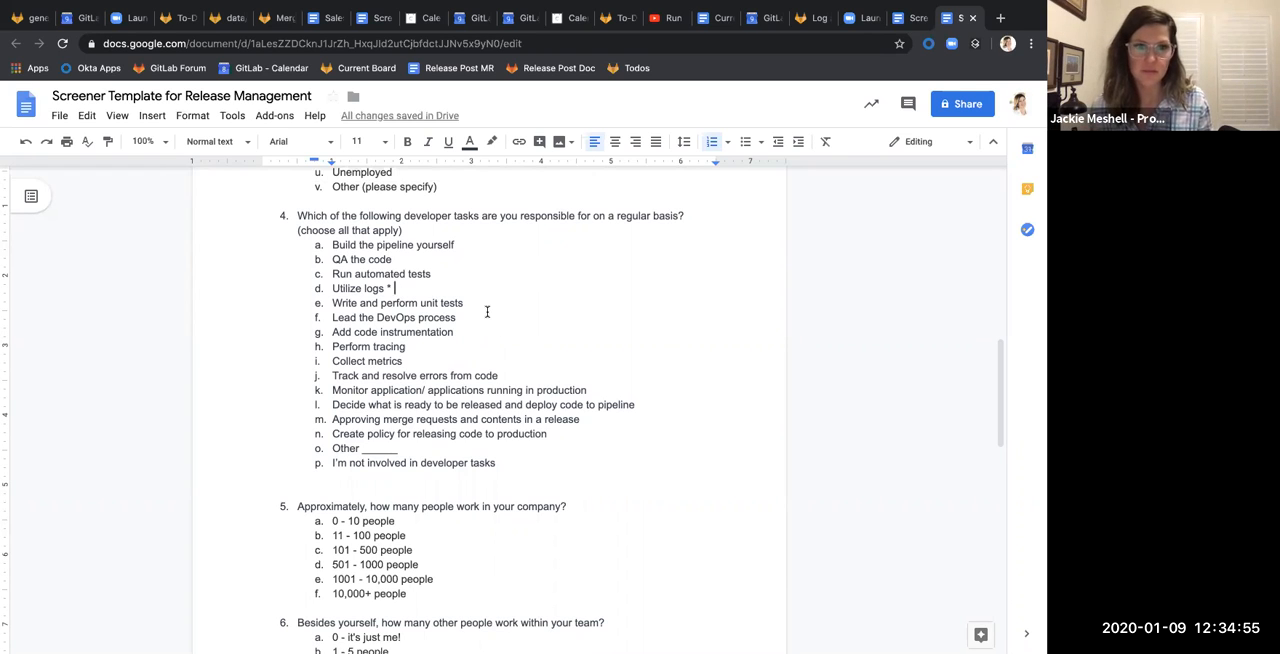
pyautogui.click(455, 345)
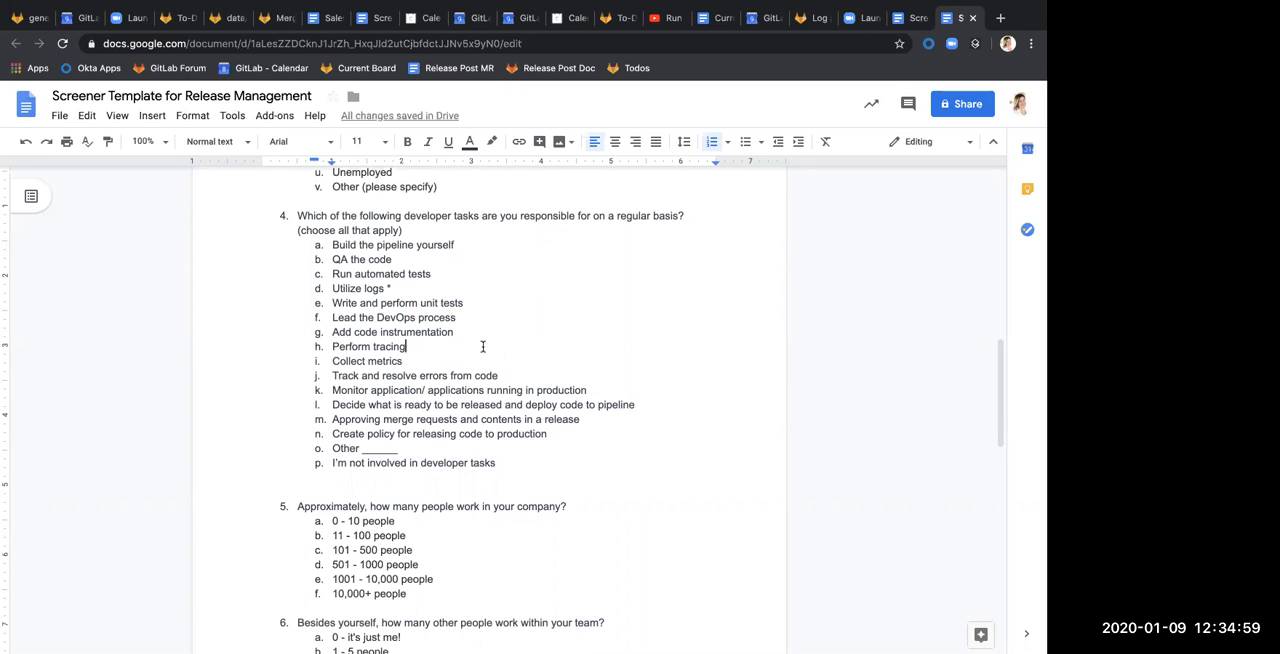
pyautogui.write('*')
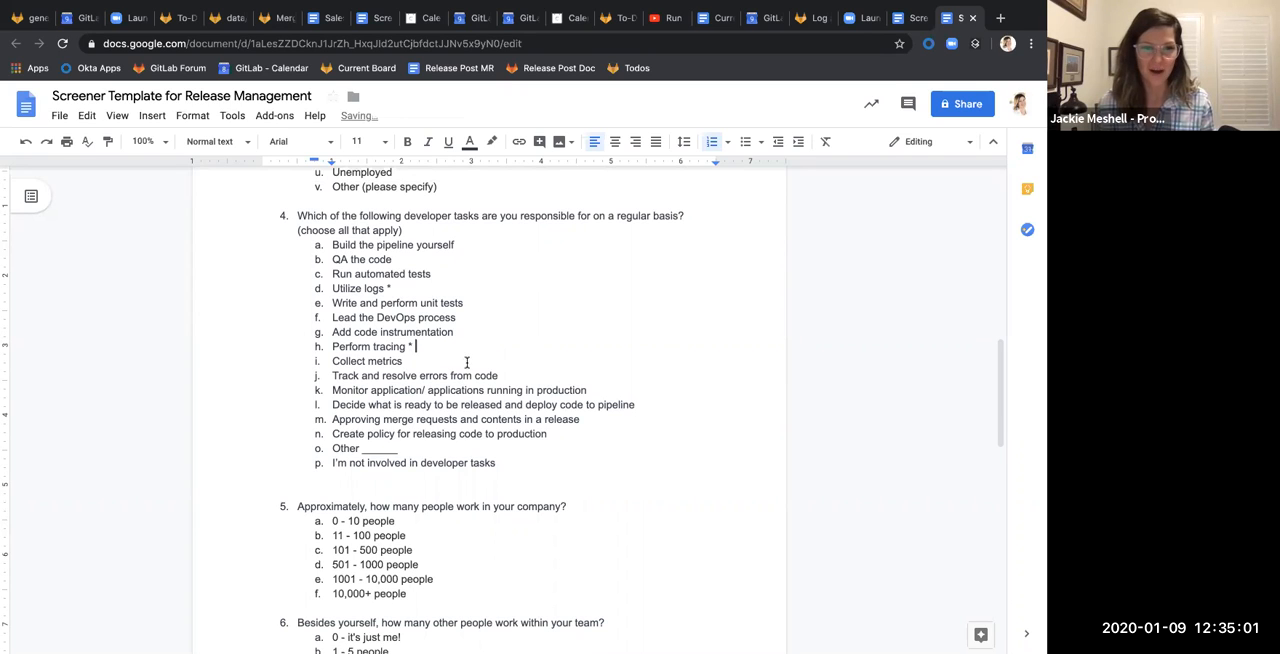
pyautogui.write(' *')
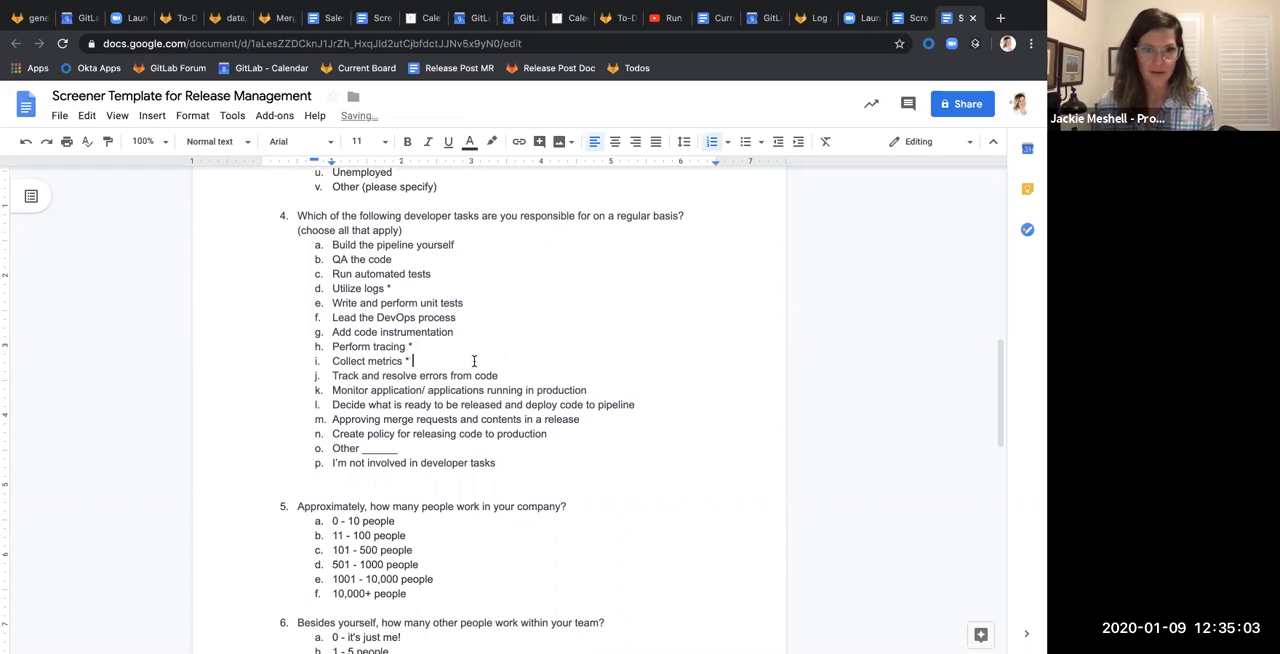
# Append an asterisk to the question 4 options on monitoring applications in production, deciding what is ready for release, and approving merge requests
pyautogui.click(609, 389)
pyautogui.write('*')
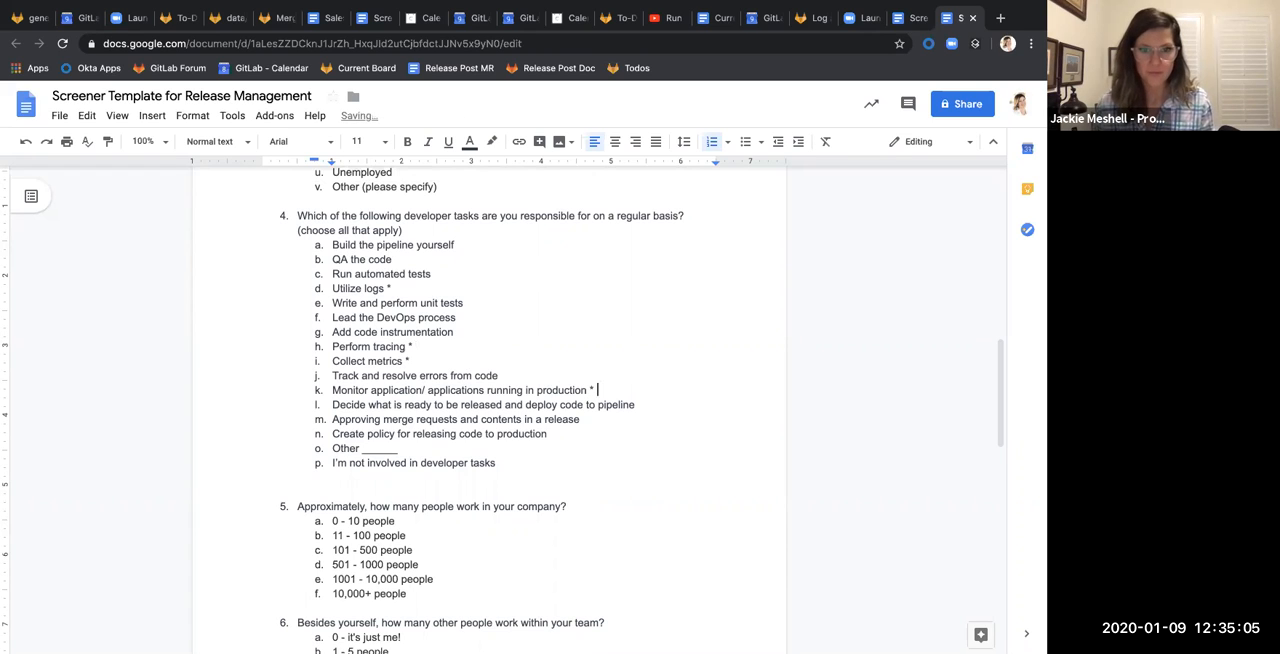
pyautogui.click(663, 402)
pyautogui.write('*')
pyautogui.click(787, 420)
pyautogui.write('*')
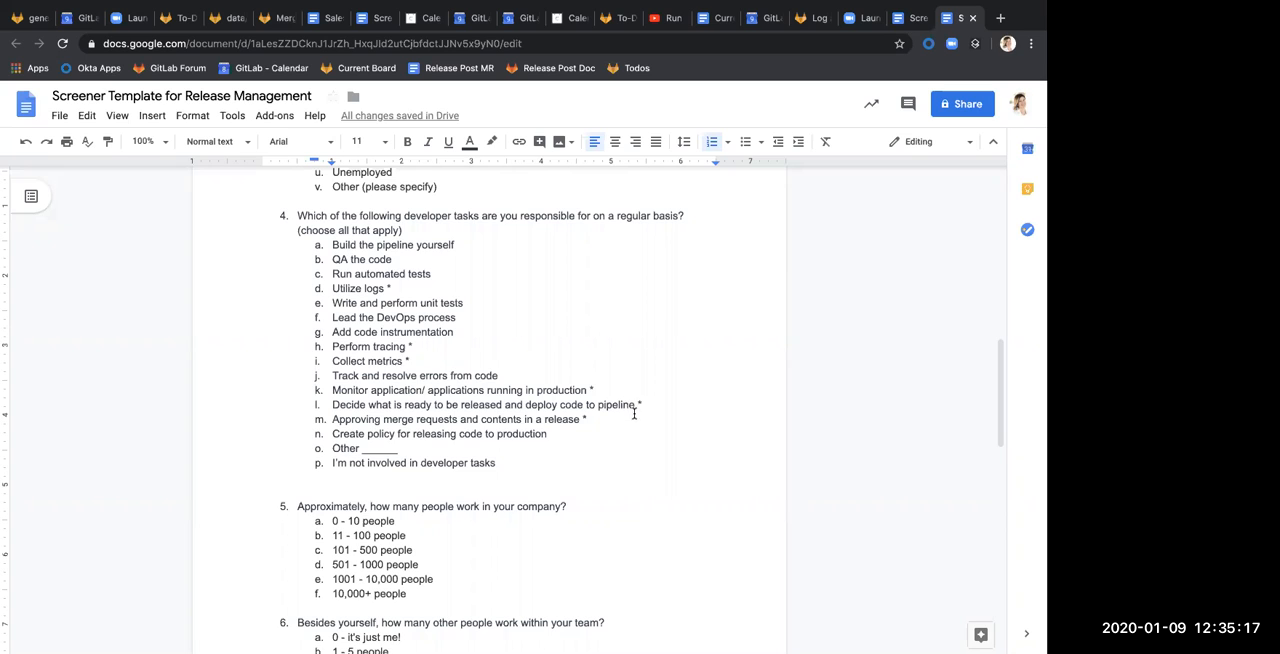
# Append an asterisk to the question 4 options on creating release policy, "Other", and not being involved in developer tasks
pyautogui.click(598, 430)
pyautogui.write('*')
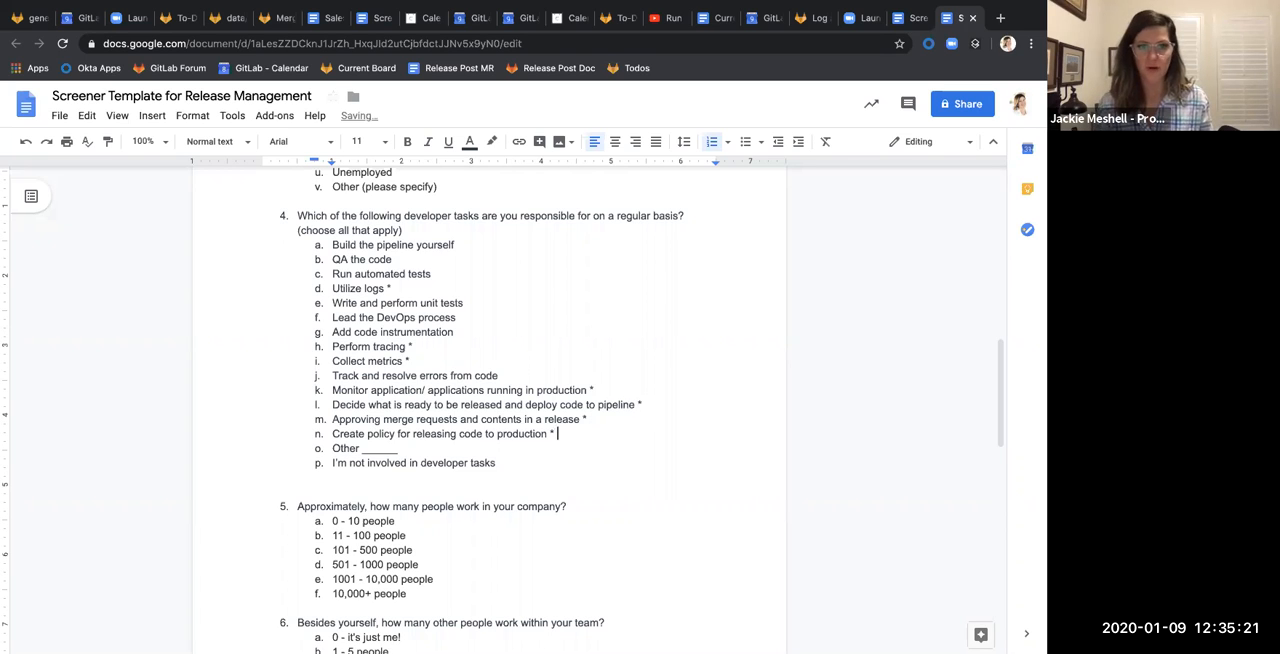
pyautogui.press('Down')
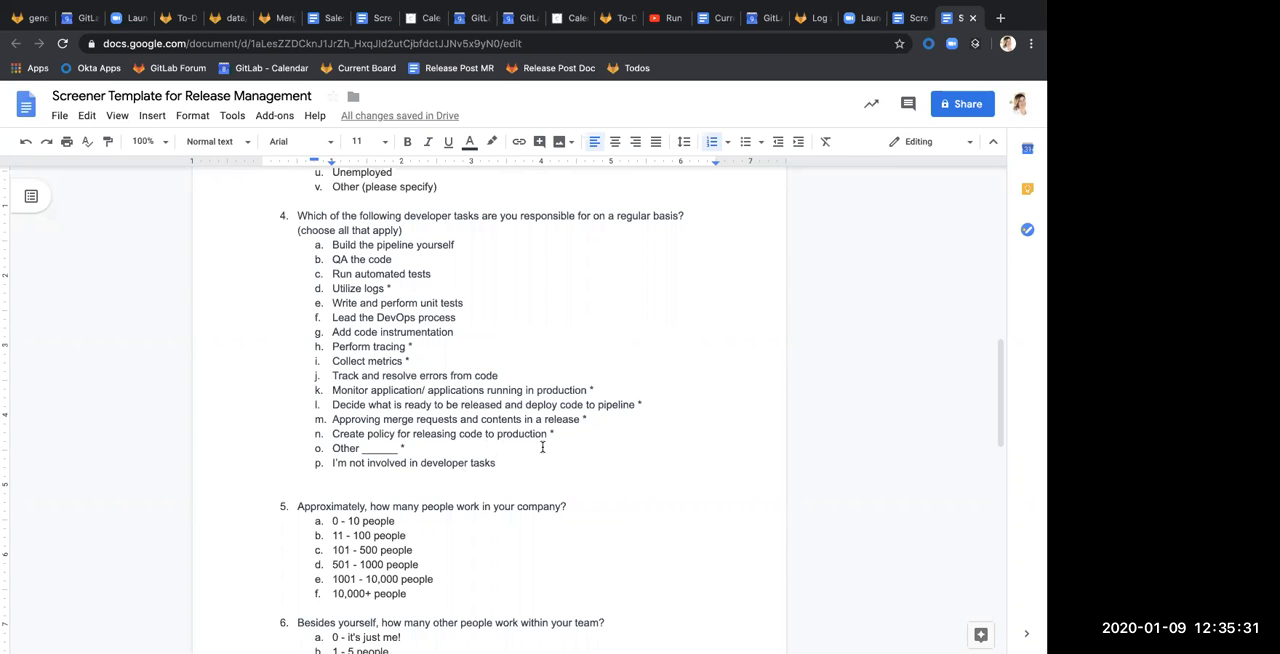
pyautogui.scroll(-1, 565, 449)
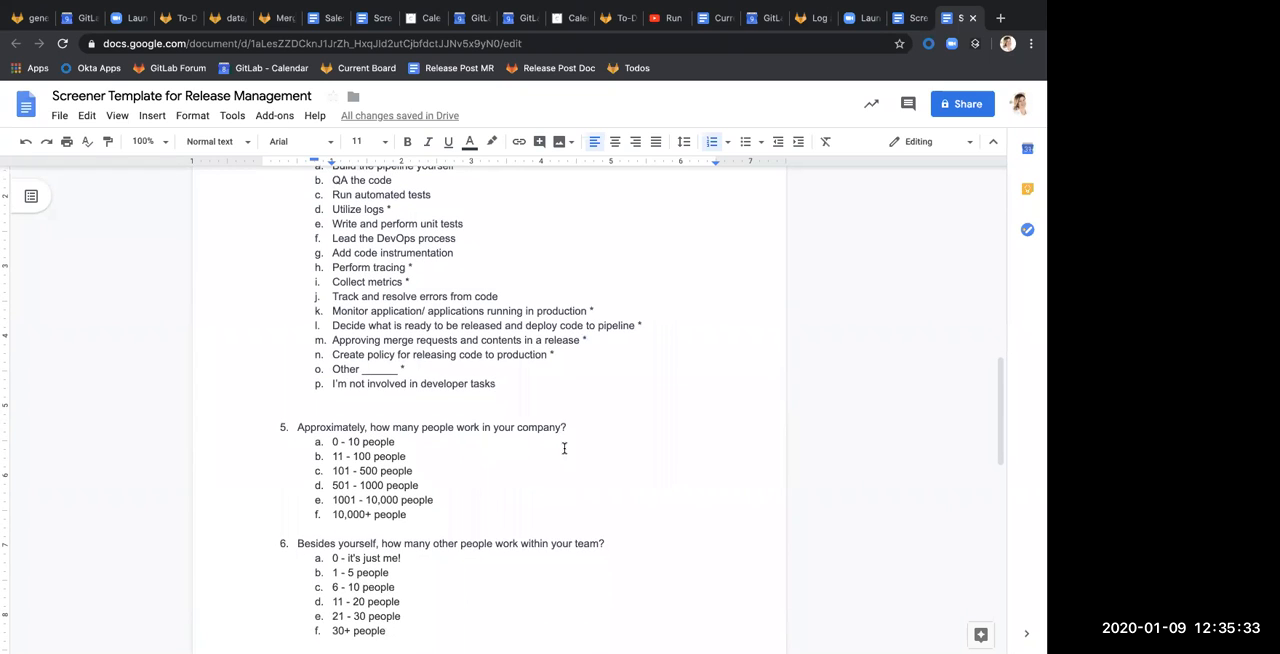
pyautogui.scroll(1, 570, 450)
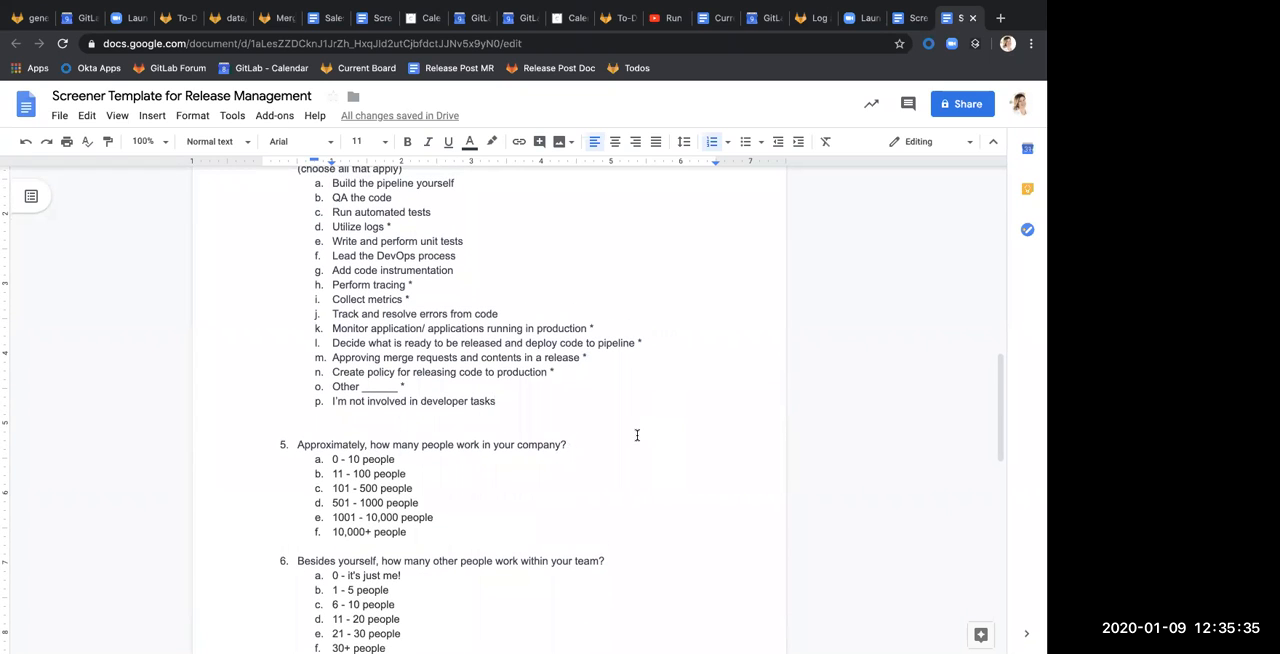
pyautogui.press('BackSpace')
pyautogui.write('*')
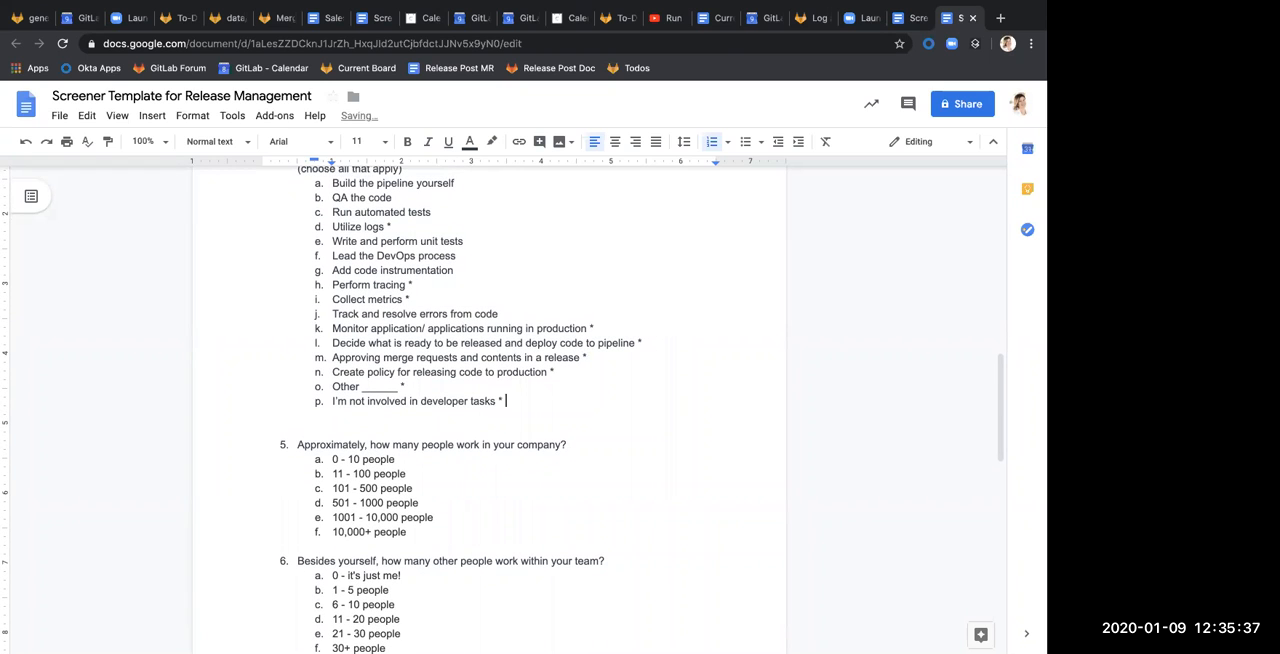
# Add an unnumbered note line directly below question 5 reading "Preference is to filter on c-f"
pyautogui.scroll(-1, 589, 453)
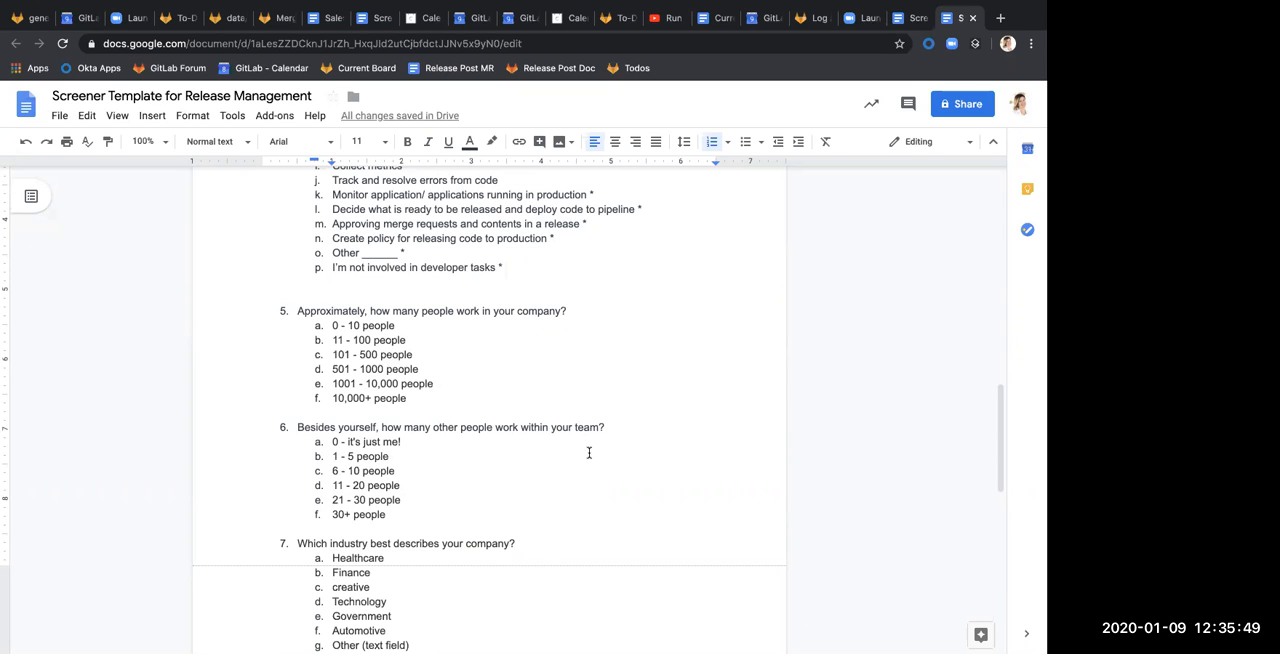
pyautogui.click(429, 337)
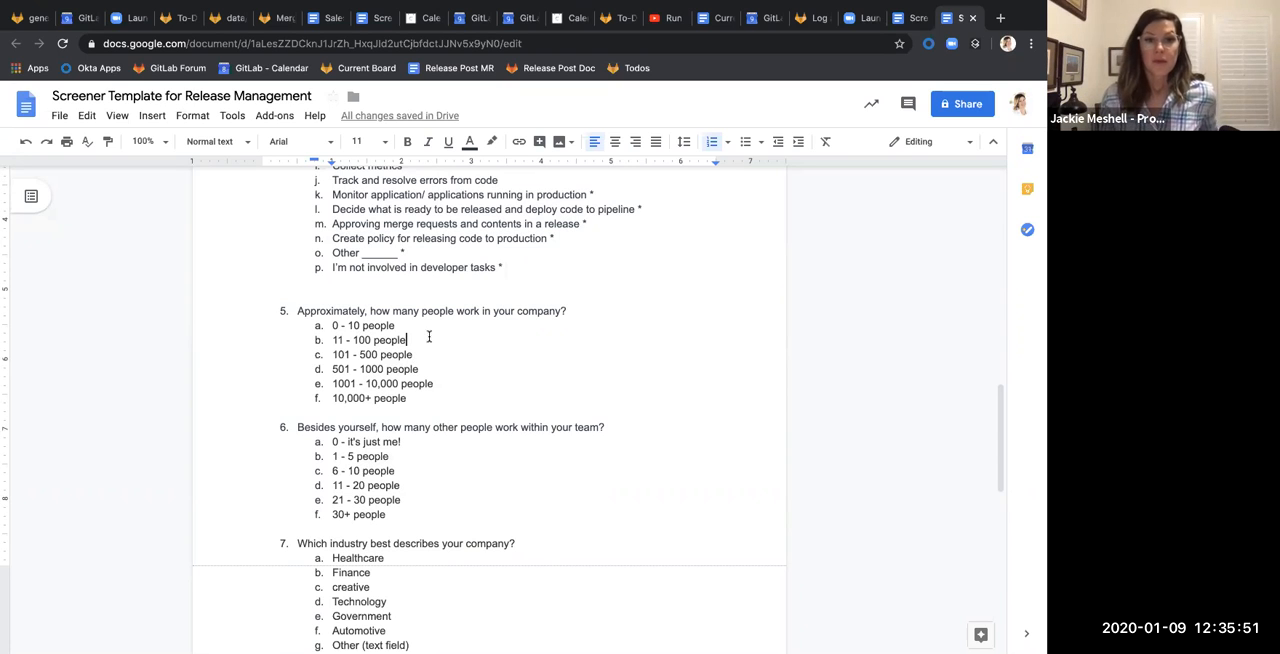
pyautogui.click(429, 351)
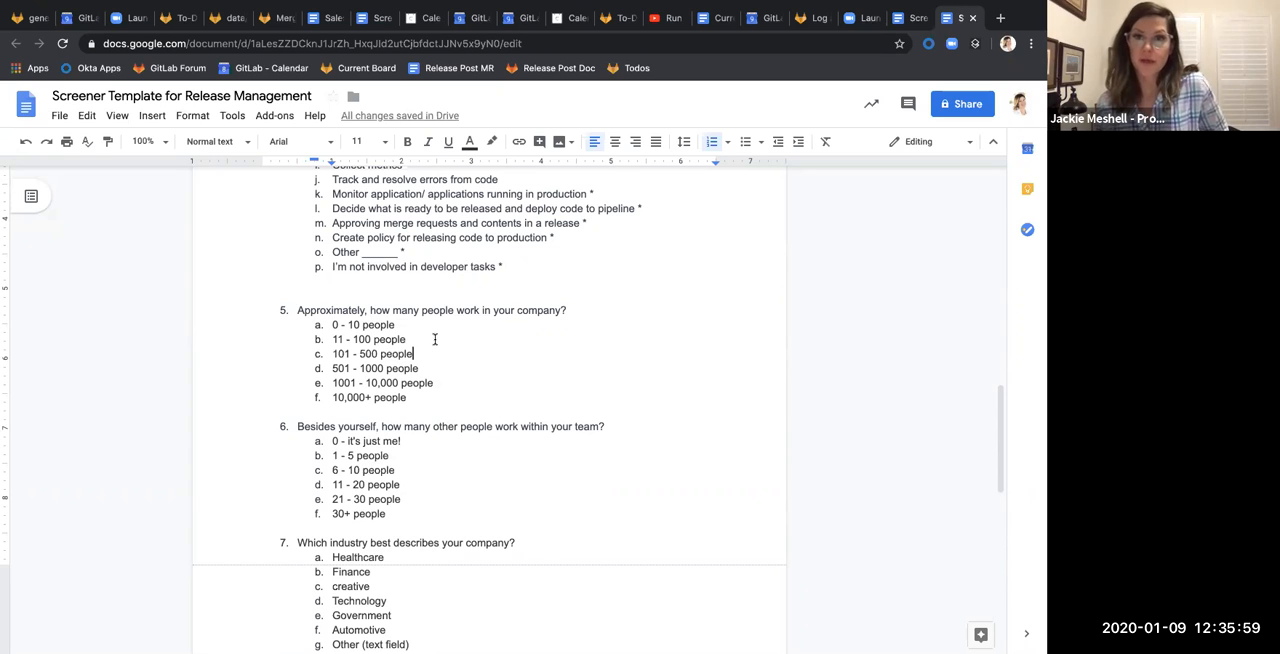
pyautogui.moveTo(410, 339); pyautogui.dragTo(255, 322)
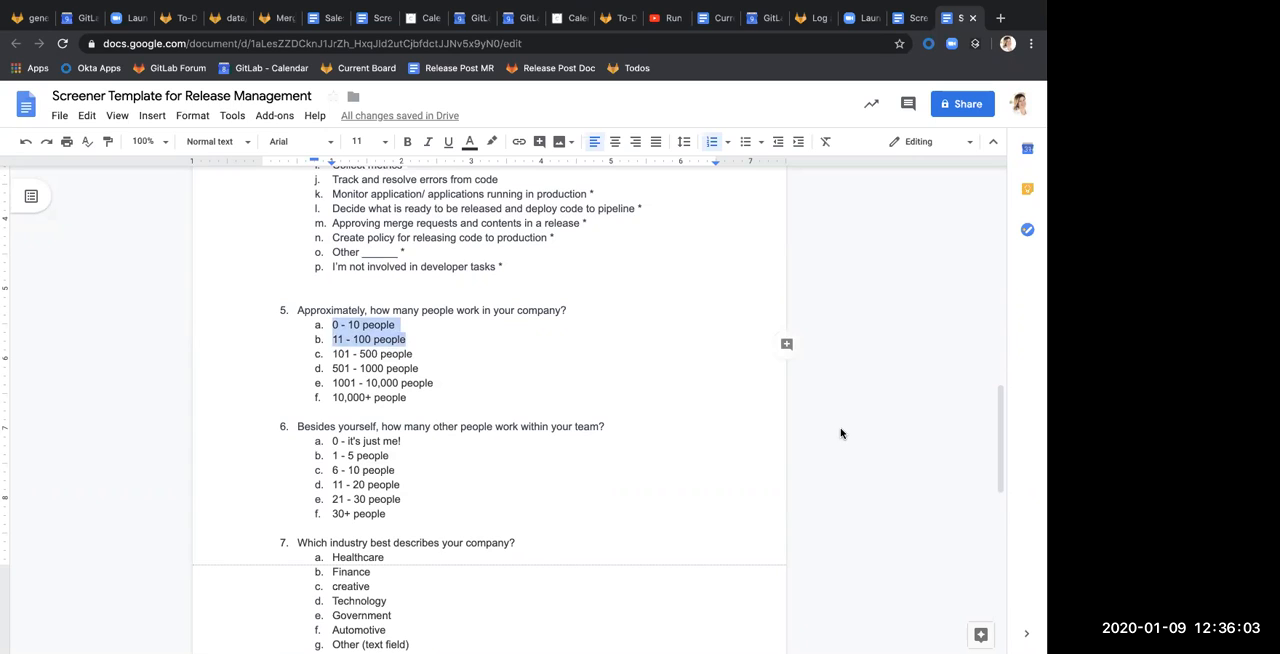
pyautogui.click(452, 352)
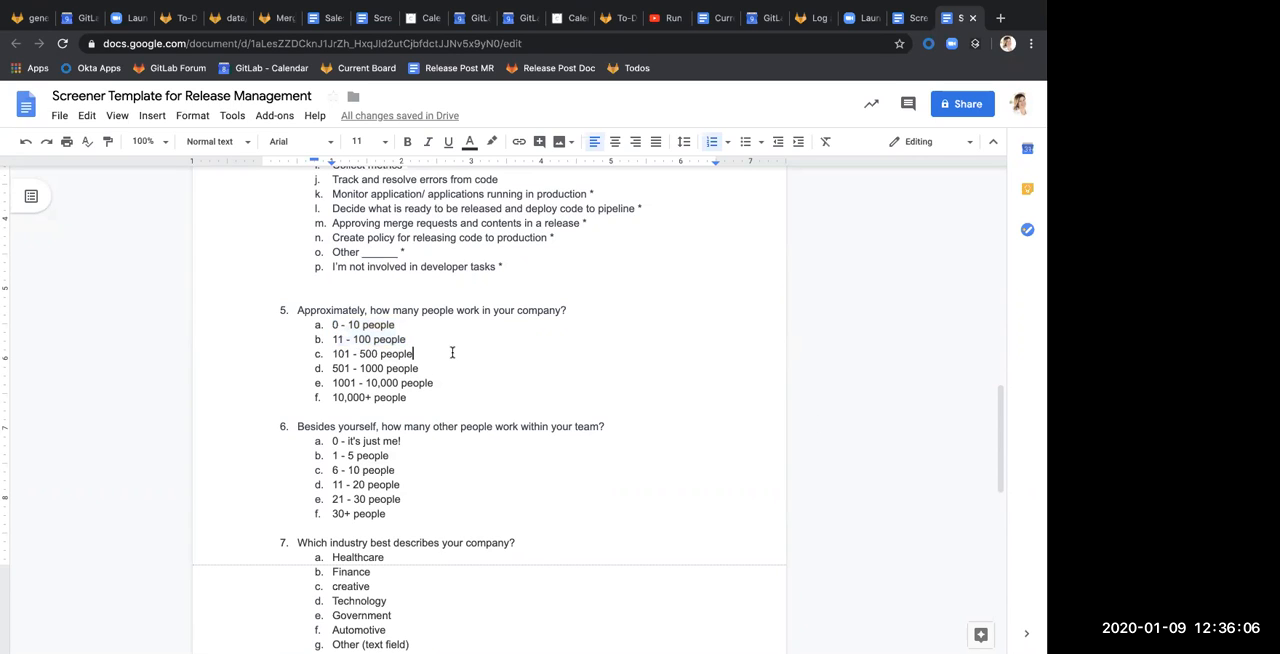
pyautogui.click(606, 310)
pyautogui.press('Return')
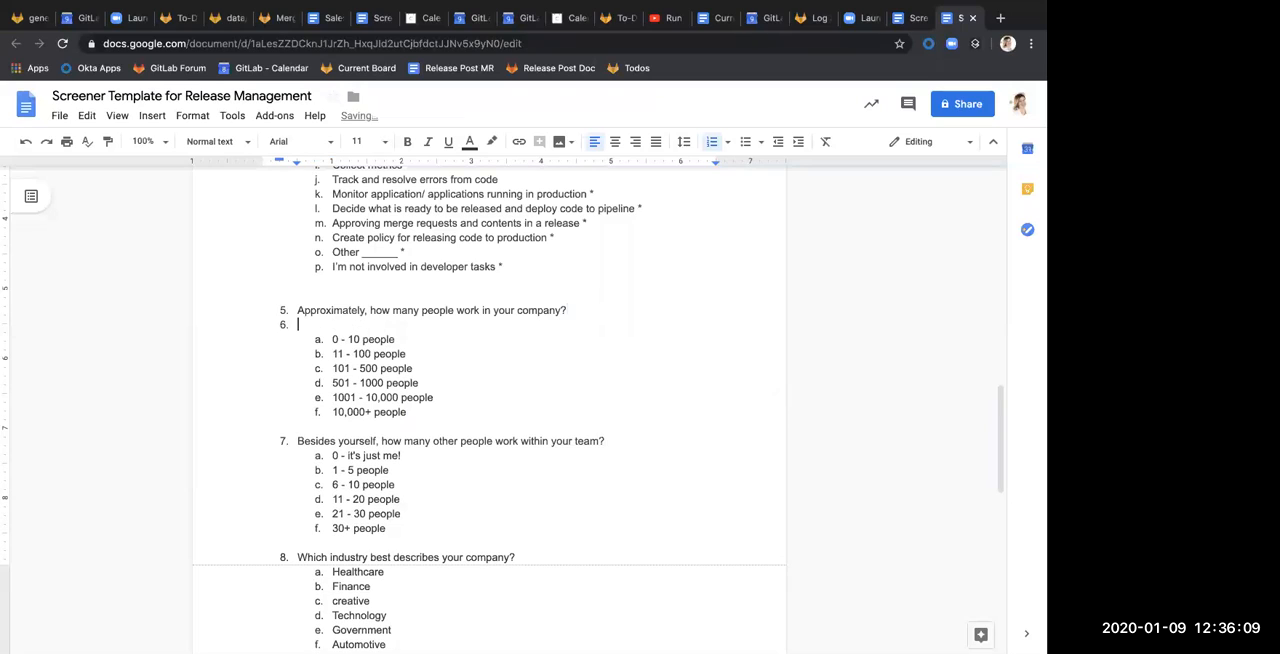
pyautogui.press('BackSpace')
pyautogui.write('Preference is to ')
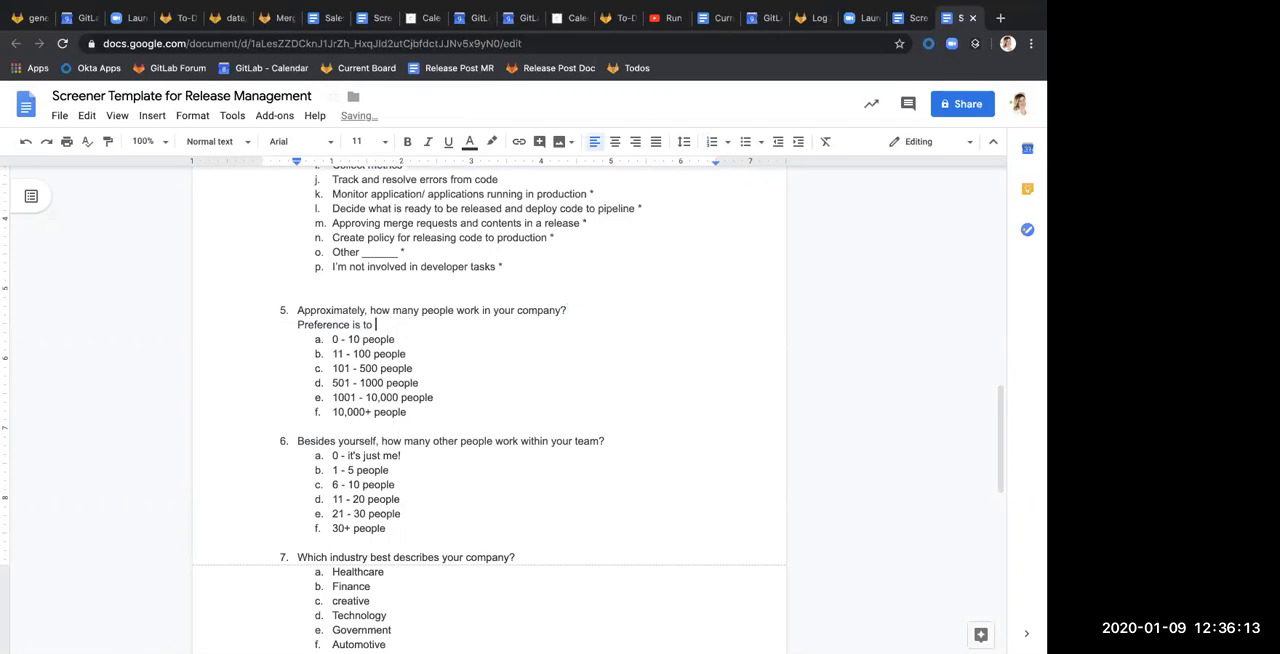
pyautogui.write('filter on c-f')
# Put an asterisk in front of the question 5 preference note, keeping the line free of bullet formatting
pyautogui.press('super+shift+8')
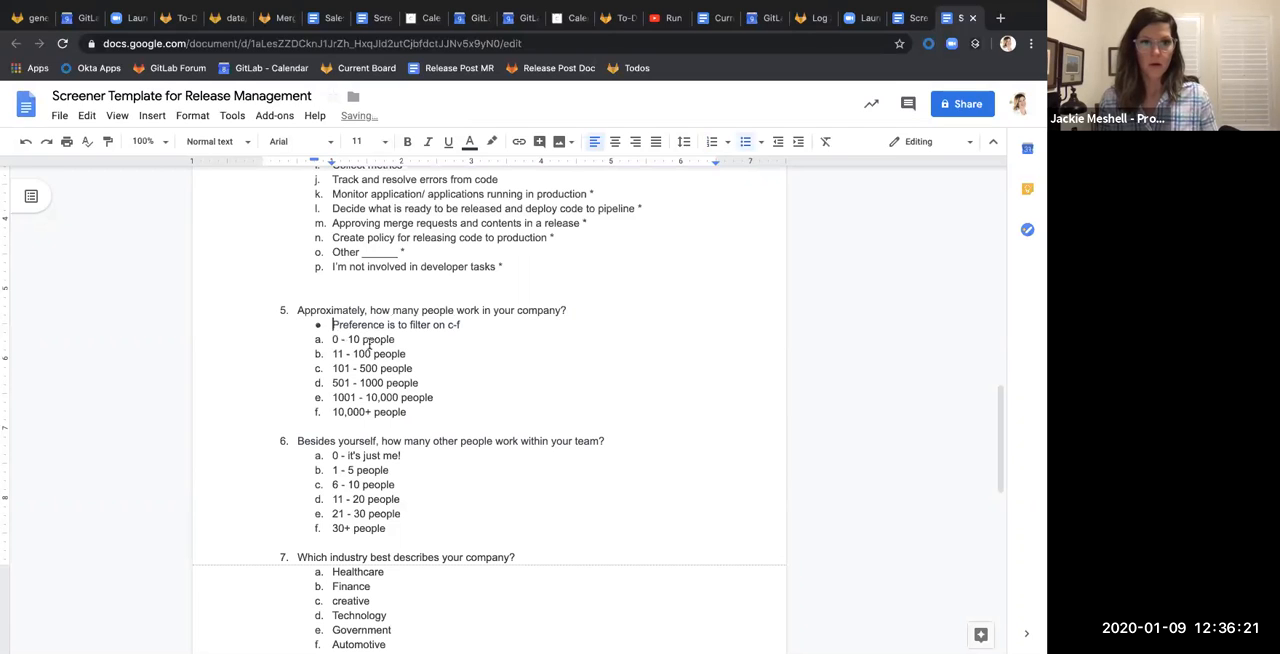
pyautogui.press('super+shift+8')
pyautogui.write('*')
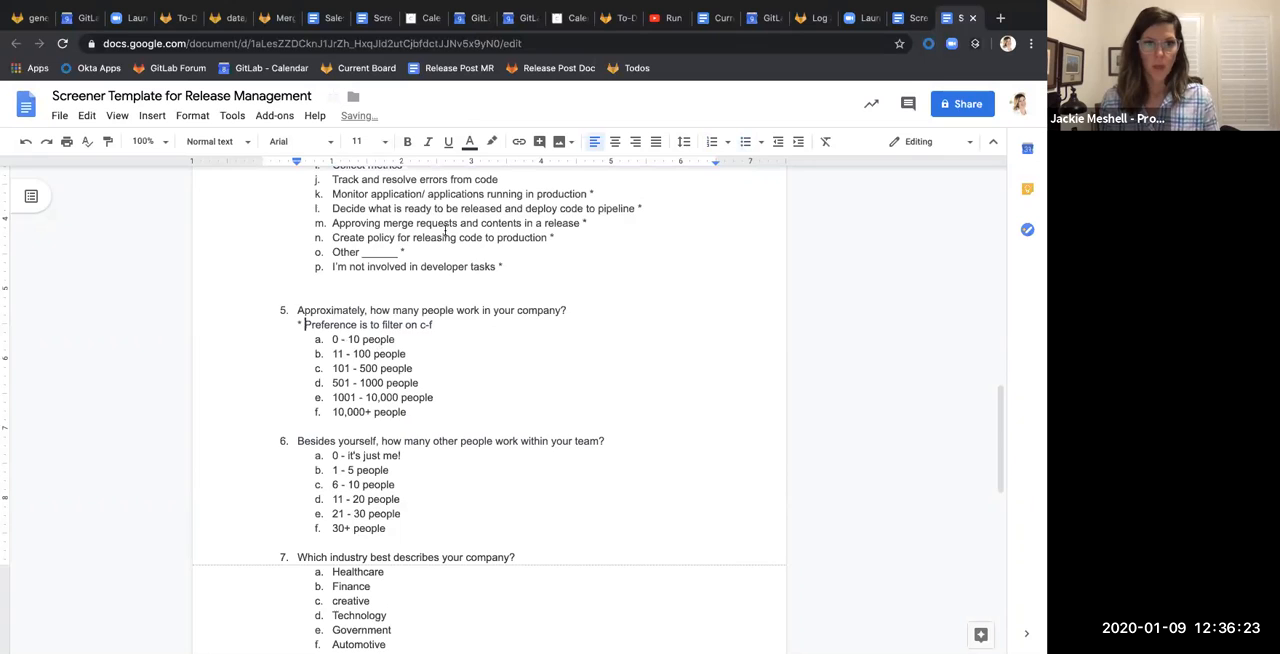
# Add an unnumbered note line below question 4's "(choose all that apply)" reading "*are preferred functions and tasks"
pyautogui.scroll(2, 444, 234)
pyautogui.scroll(3, 444, 234)
pyautogui.click(490, 288)
pyautogui.press('Return')
pyautogui.press('BackSpace')
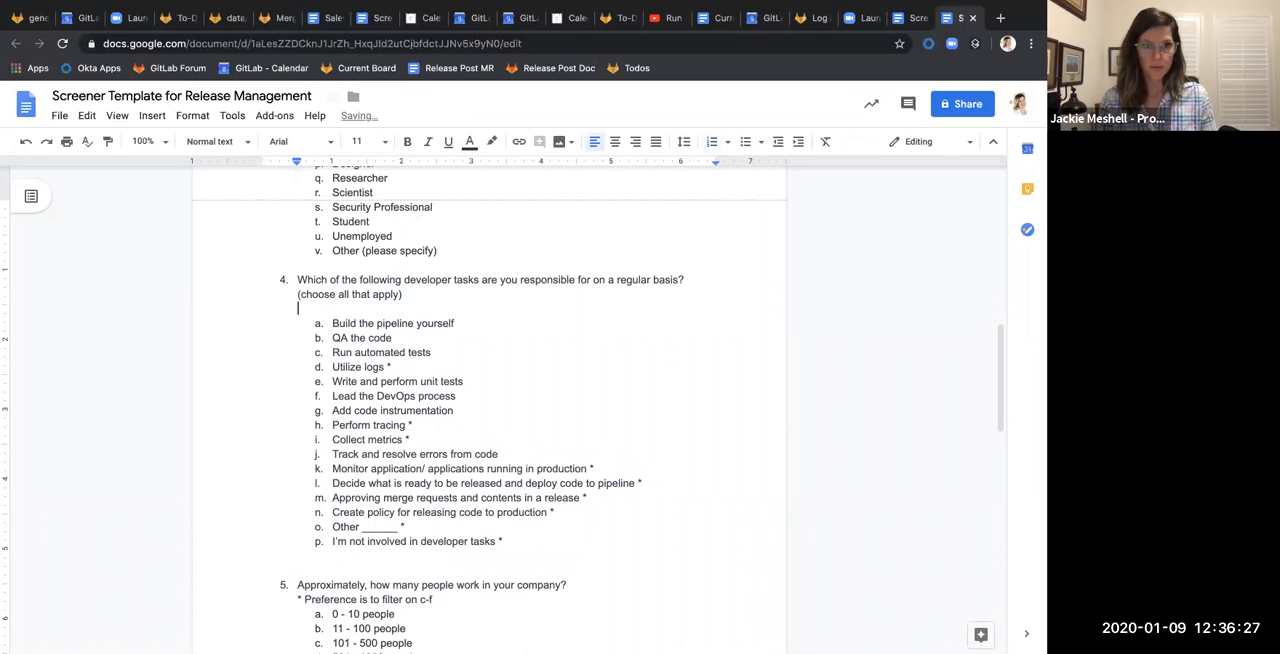
pyautogui.write('*are preferred function')
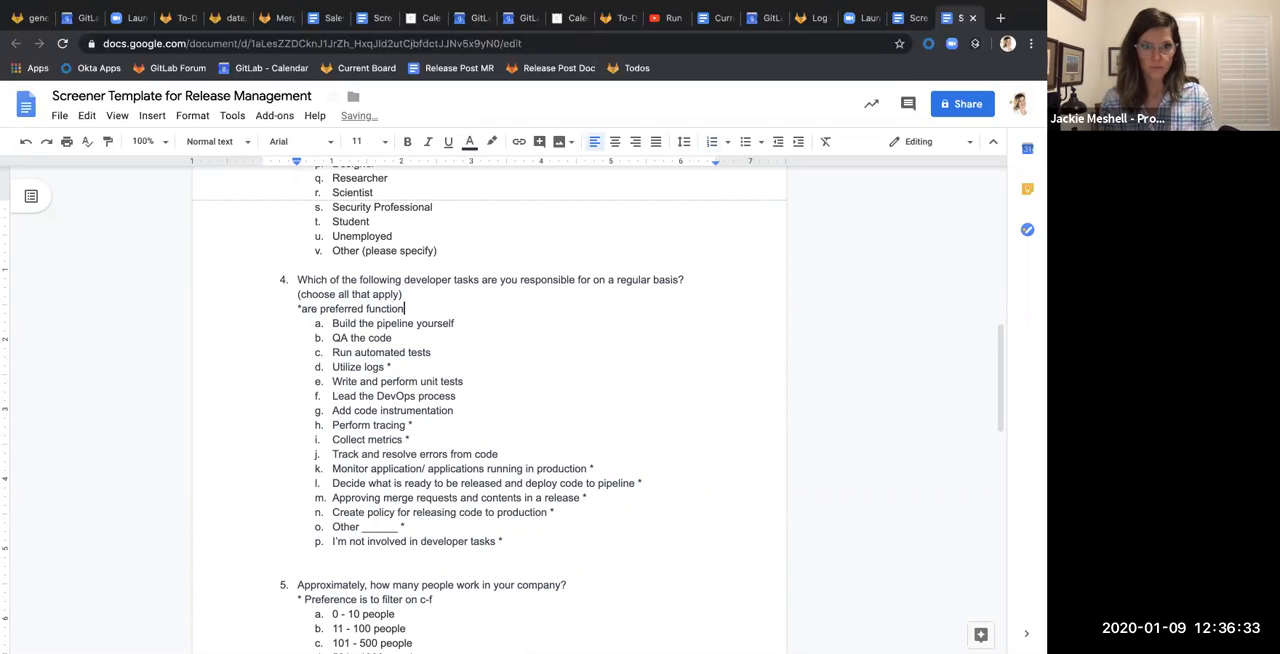
pyautogui.write('s and tasks')
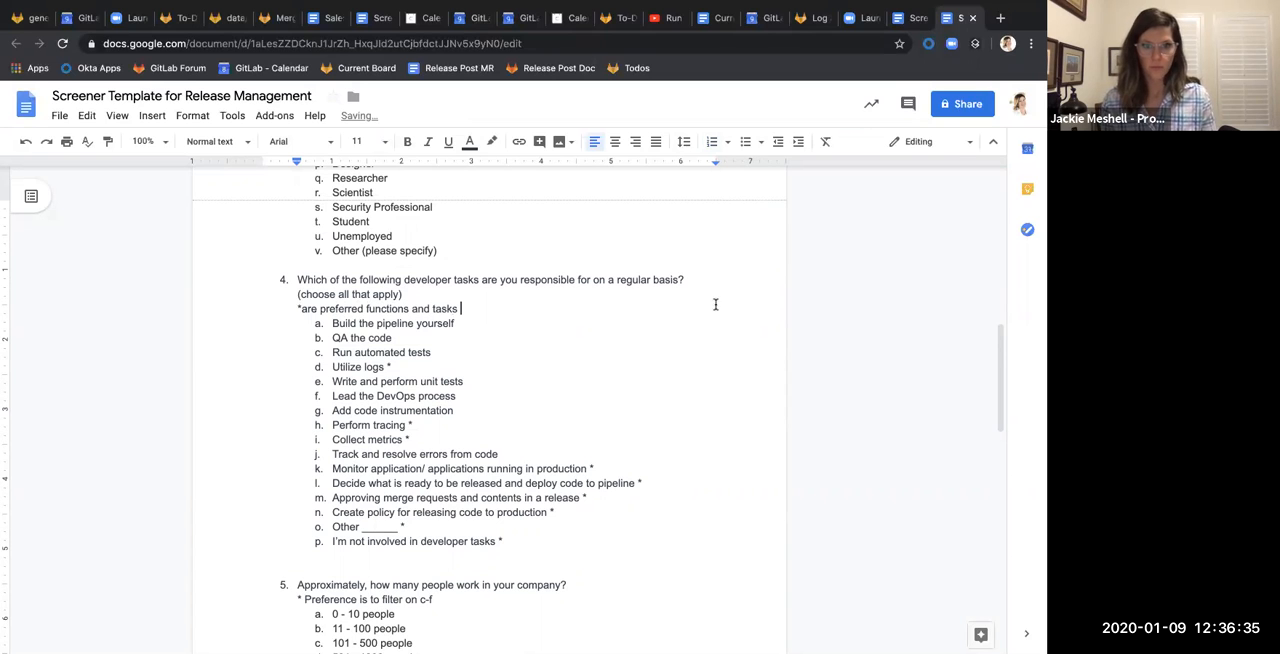
pyautogui.scroll(-2, 716, 320)
pyautogui.scroll(-8, 718, 339)
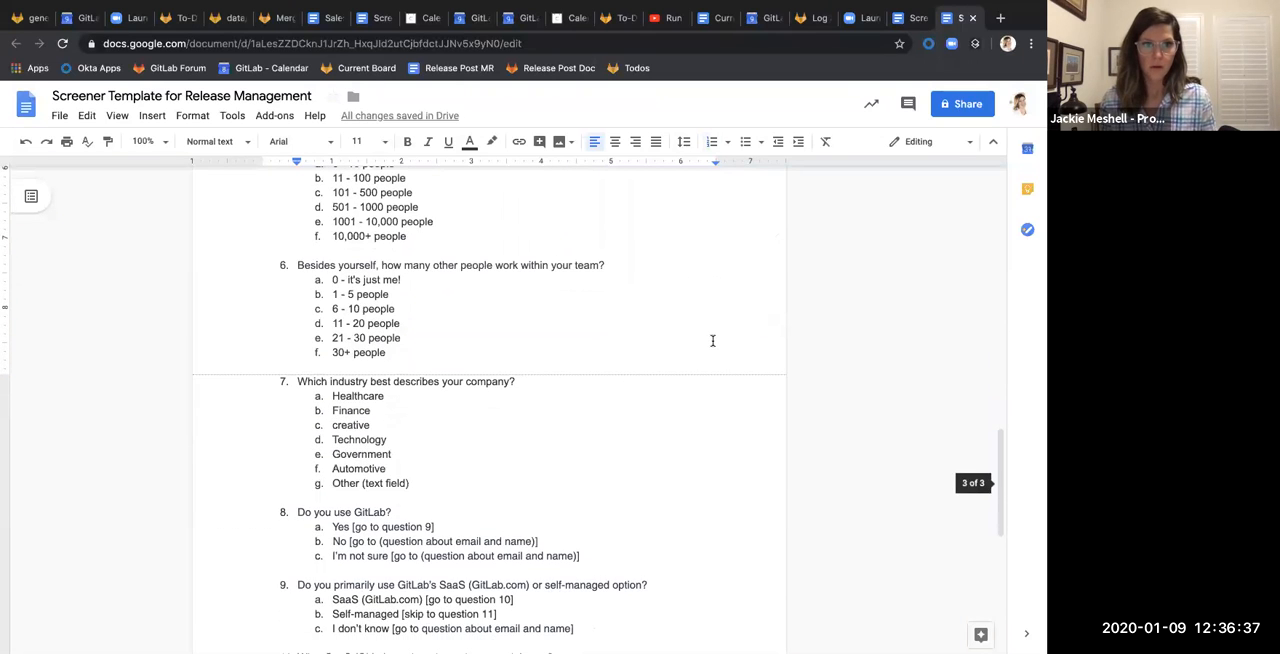
pyautogui.scroll(2, 712, 340)
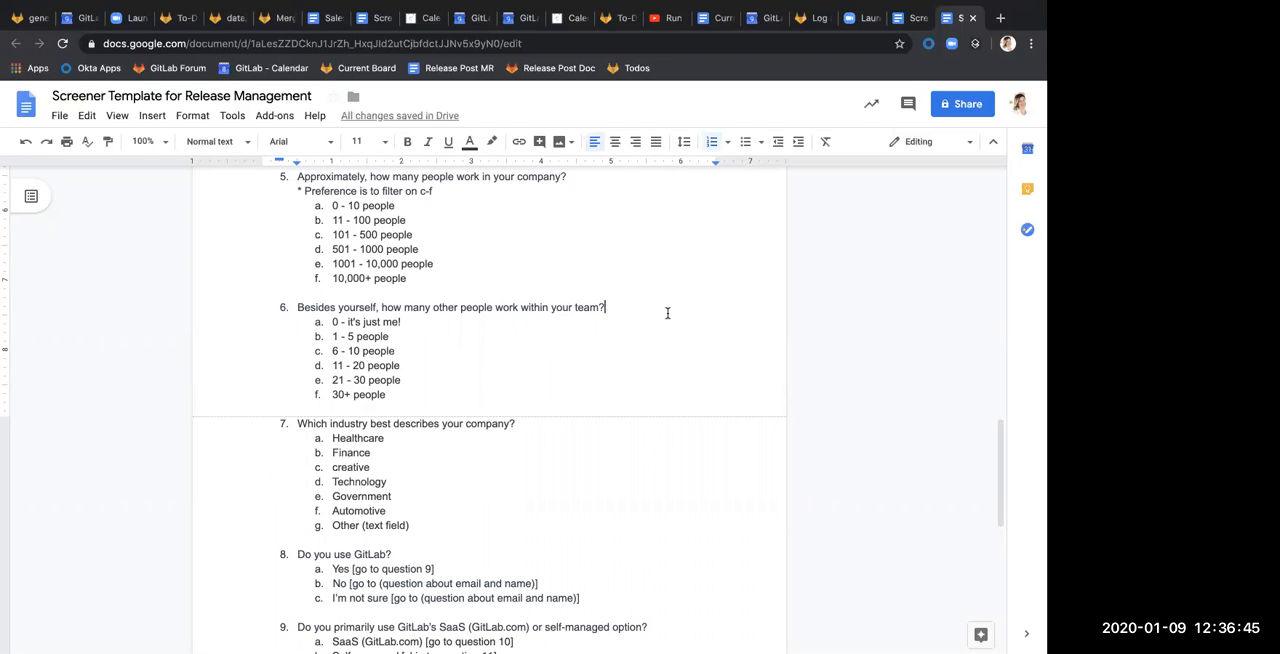
pyautogui.press('Return')
pyautogui.press('BackSpace')
pyautogui.press('BackSpace')
pyautogui.press('BackSpace')
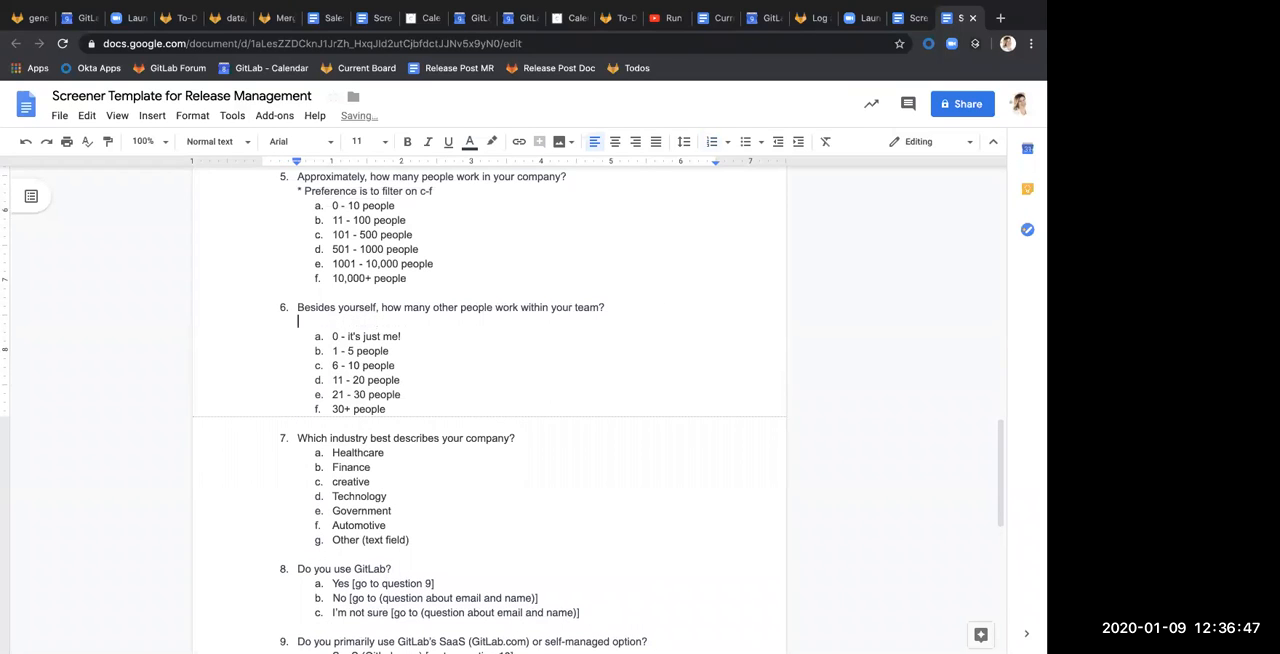
pyautogui.scroll(2, 558, 234)
pyautogui.scroll(-1, 558, 234)
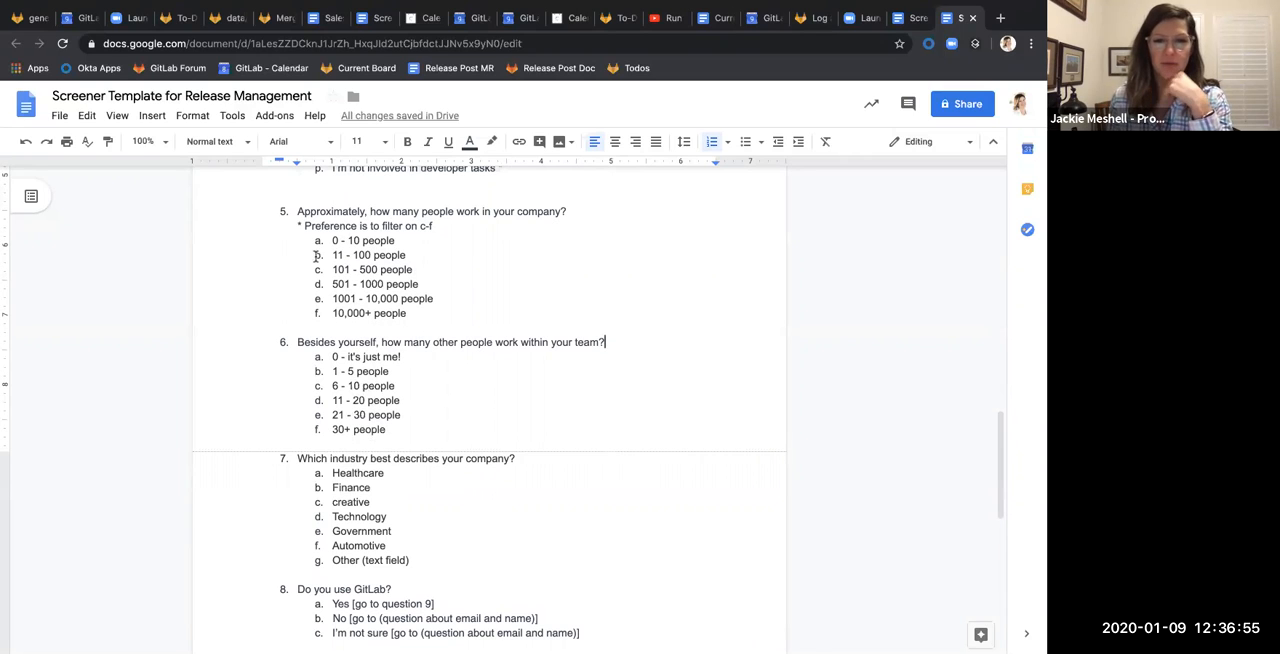
pyautogui.moveTo(330, 270); pyautogui.dragTo(458, 265)
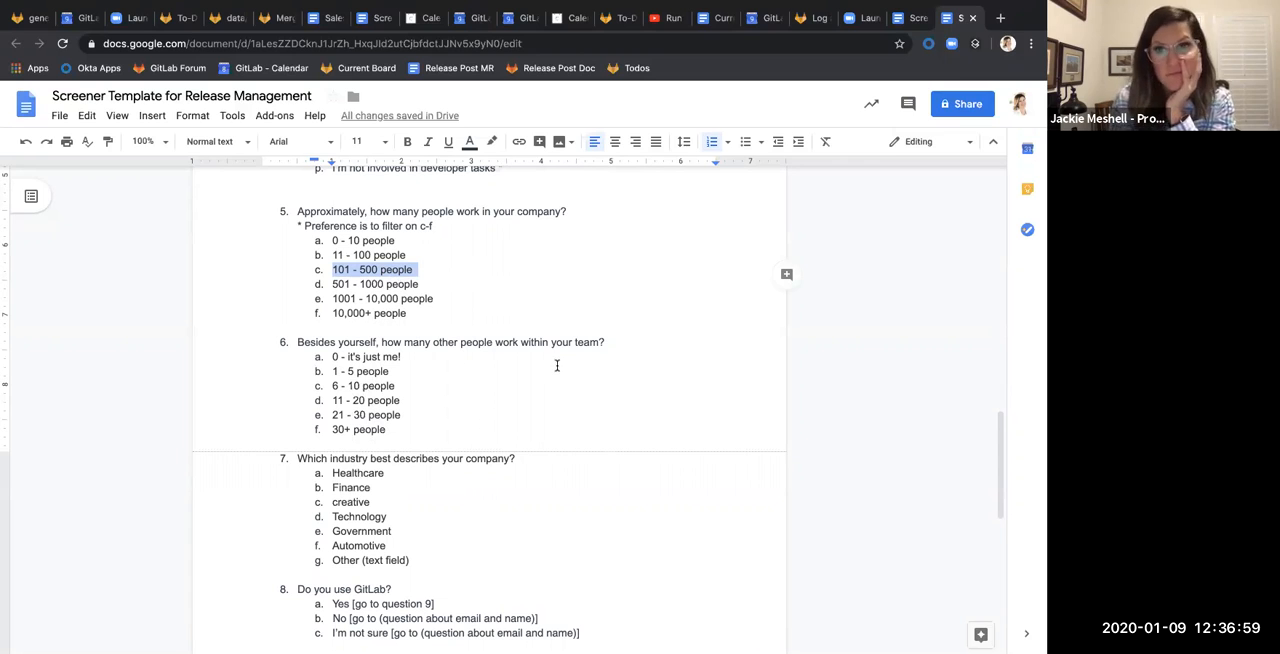
# Capitalize the first letter of the "Creative" answer option in question 7 about the company's industry
pyautogui.scroll(-2, 560, 375)
pyautogui.scroll(-2, 570, 390)
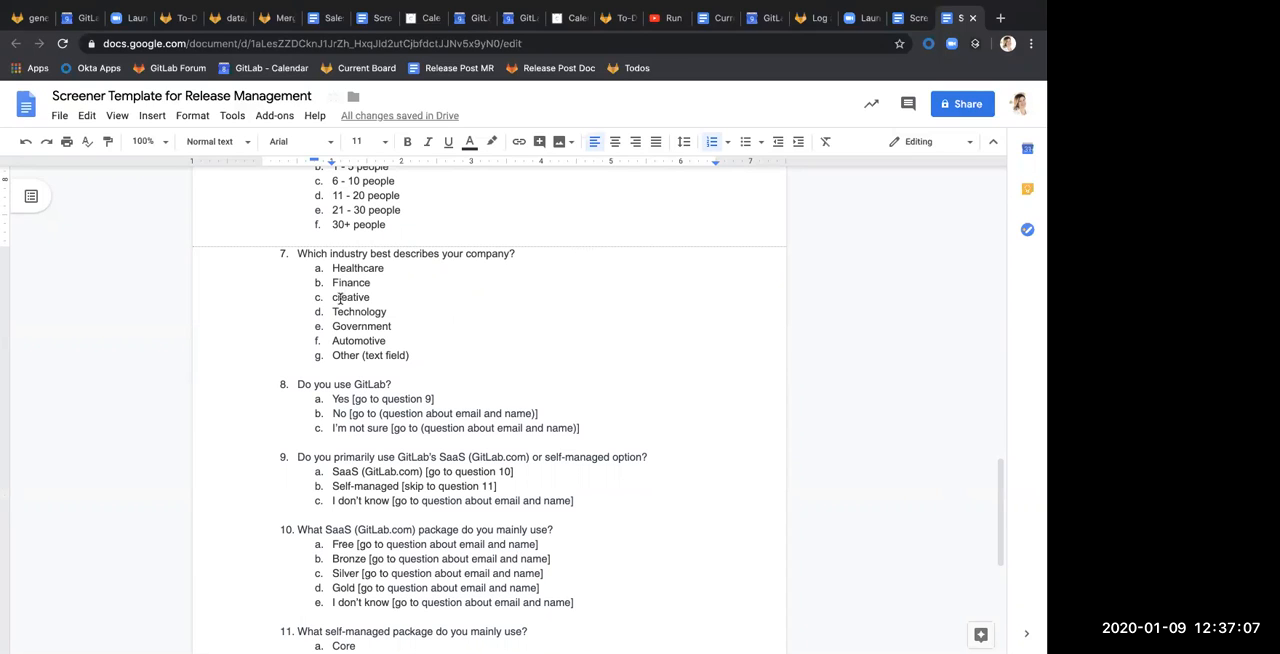
pyautogui.moveTo(338, 297); pyautogui.dragTo(332, 297)
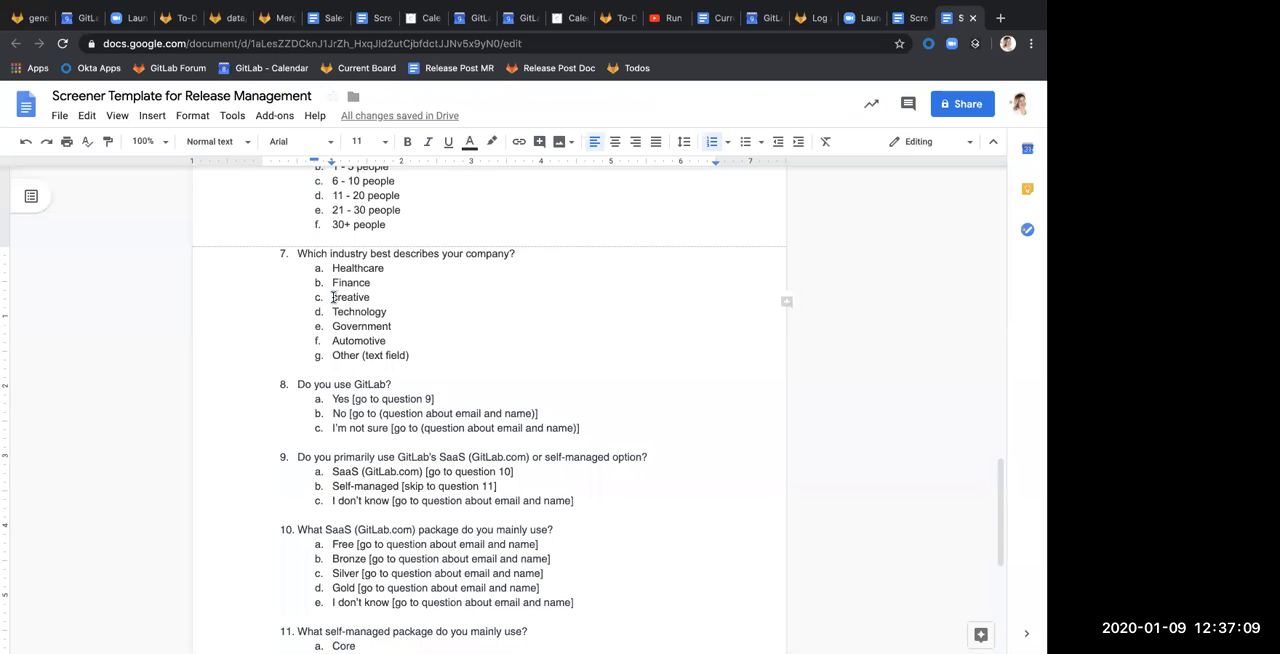
pyautogui.write('C')
# Add the answer option "Insurance" to question 7, directly below "Finance"
pyautogui.click(434, 330)
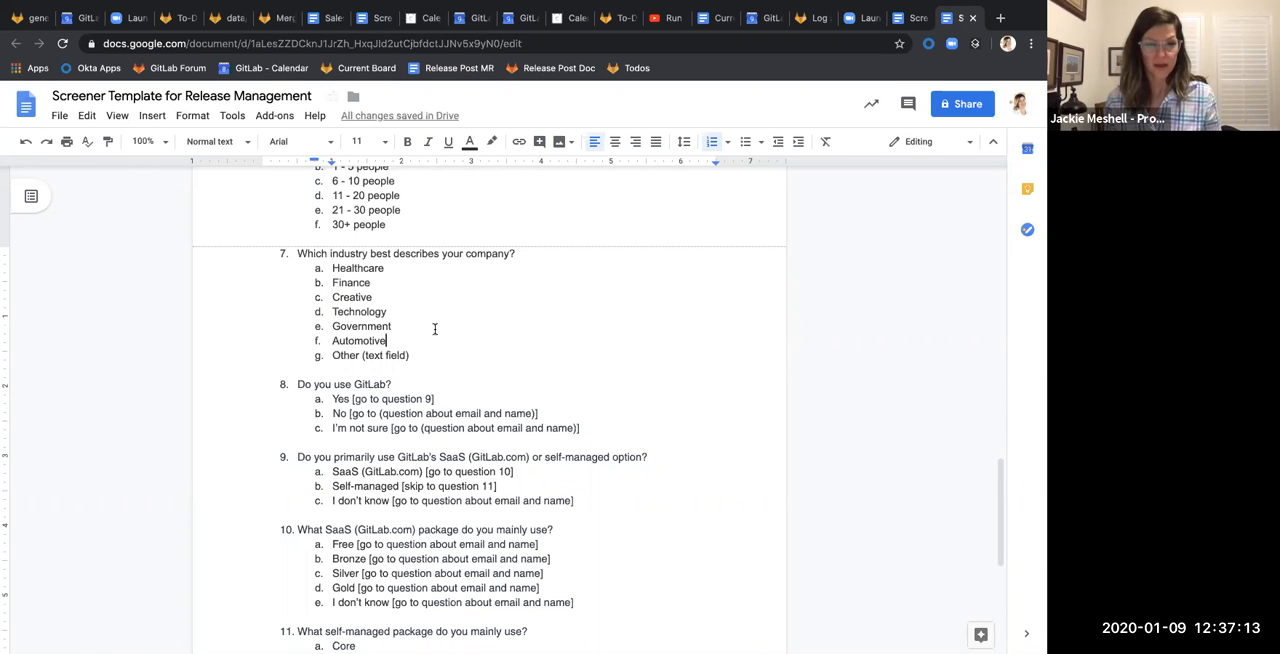
pyautogui.click(420, 283)
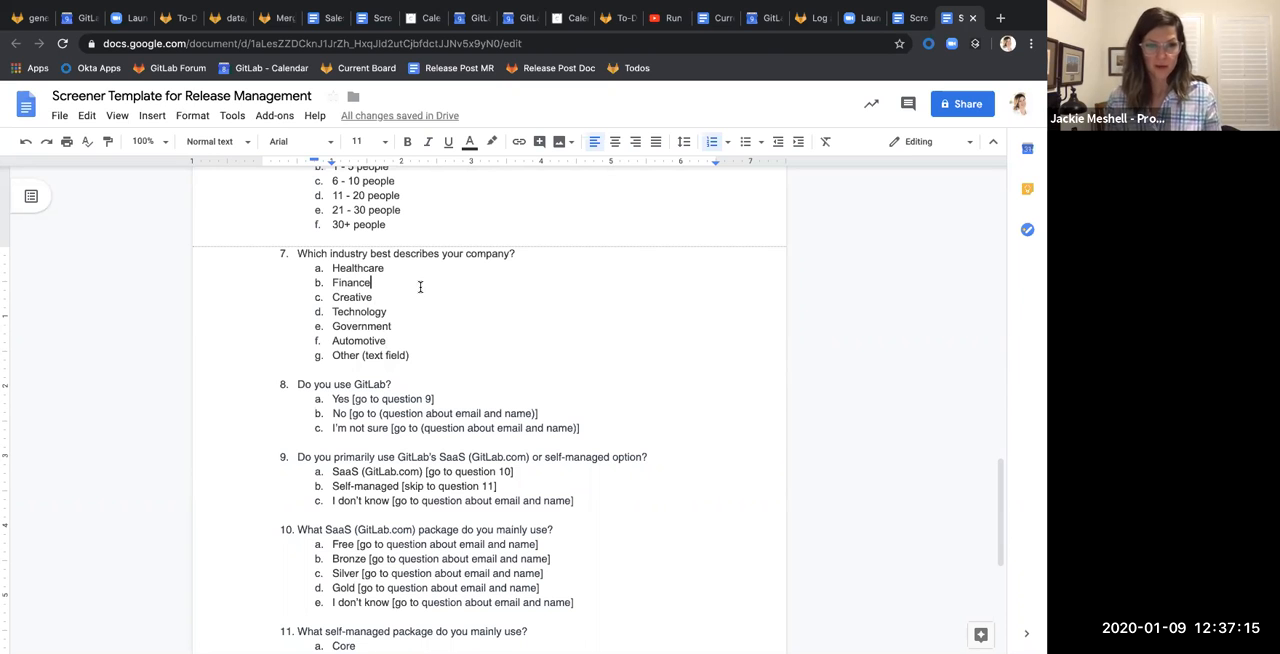
pyautogui.press('Return')
pyautogui.write('Insurance')
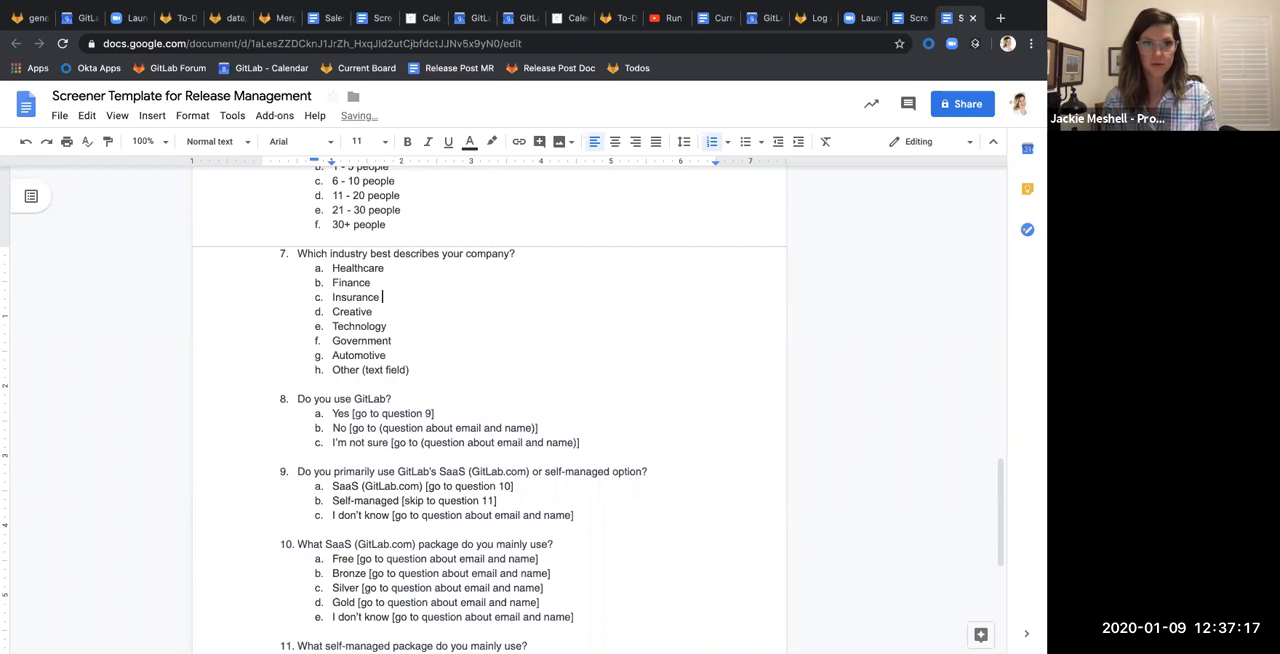
# Add the answer option "Banking and Investments" to question 7, directly below "Insurance"
pyautogui.press('Return')
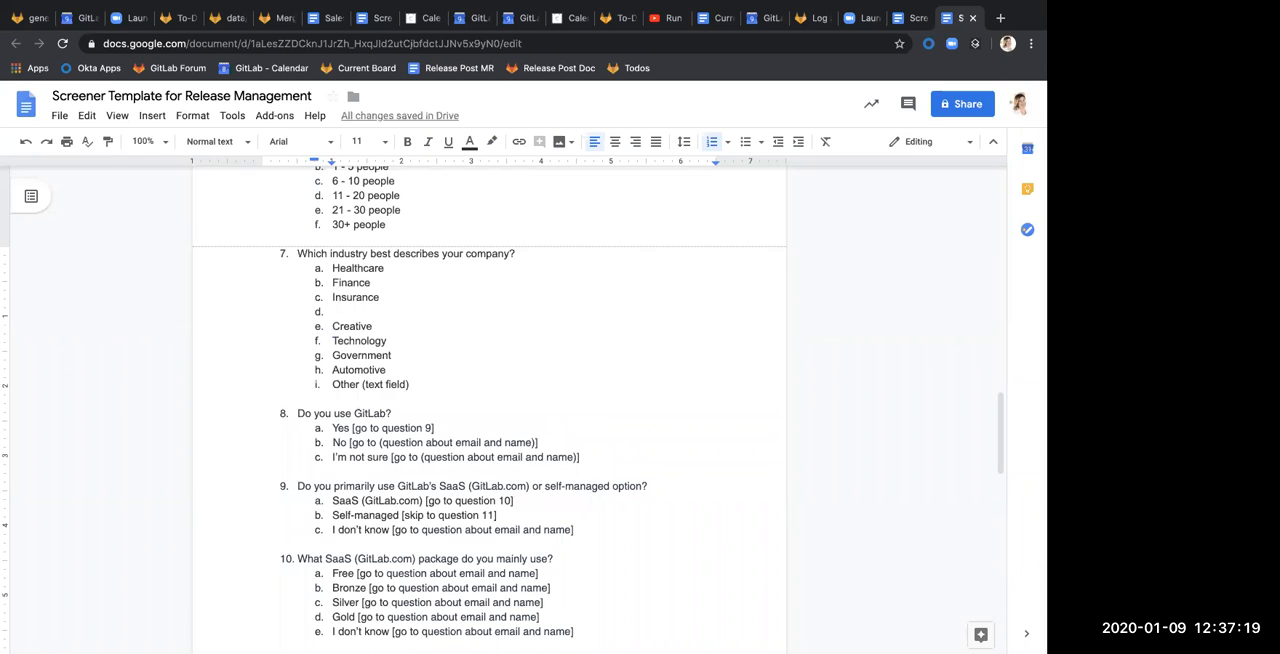
pyautogui.write('Ban')
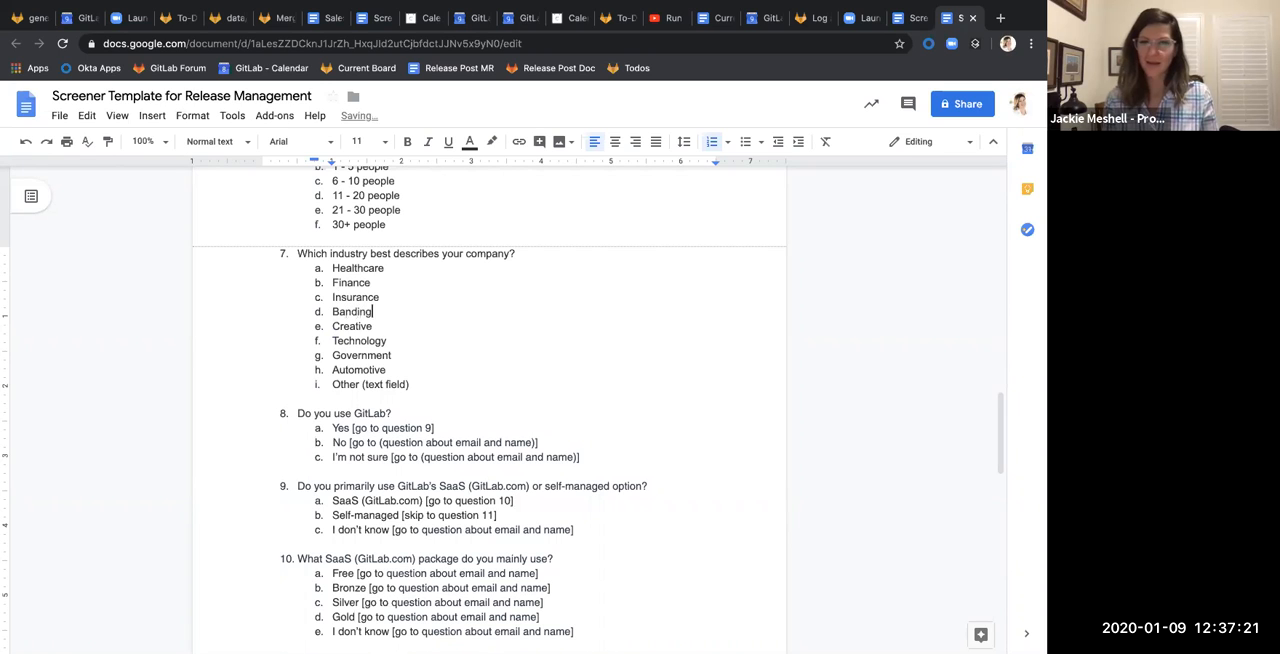
pyautogui.write('king ')
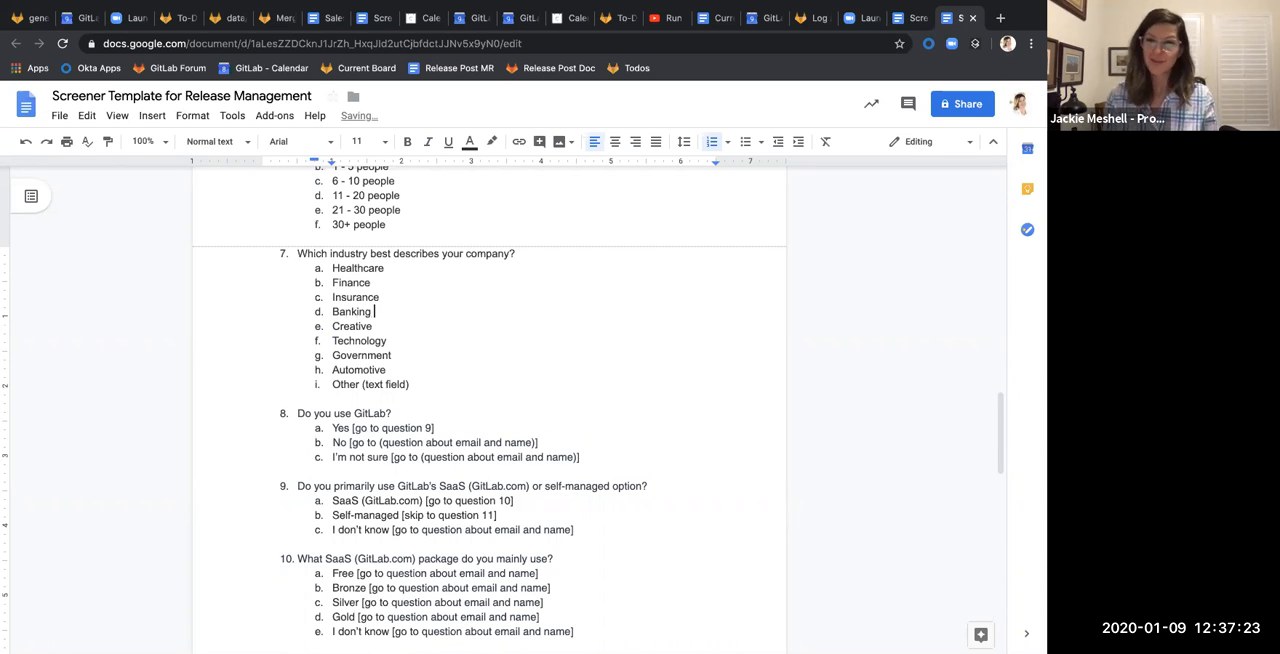
pyautogui.write('and In')
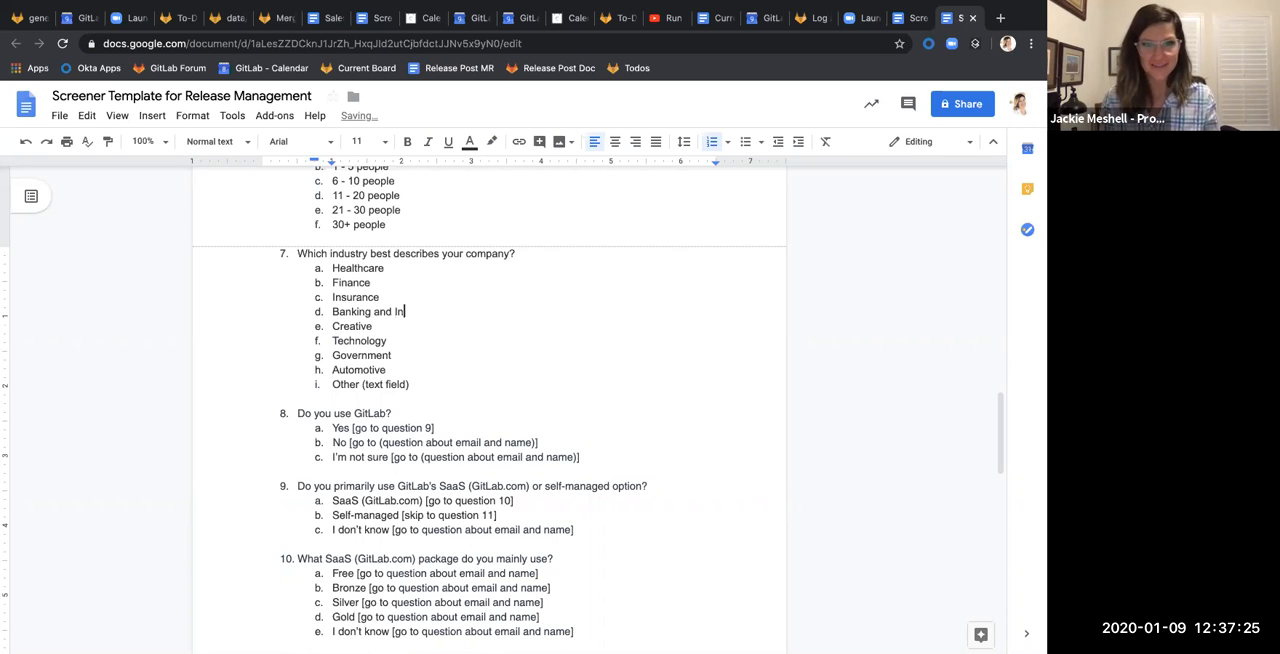
pyautogui.write('vestment')
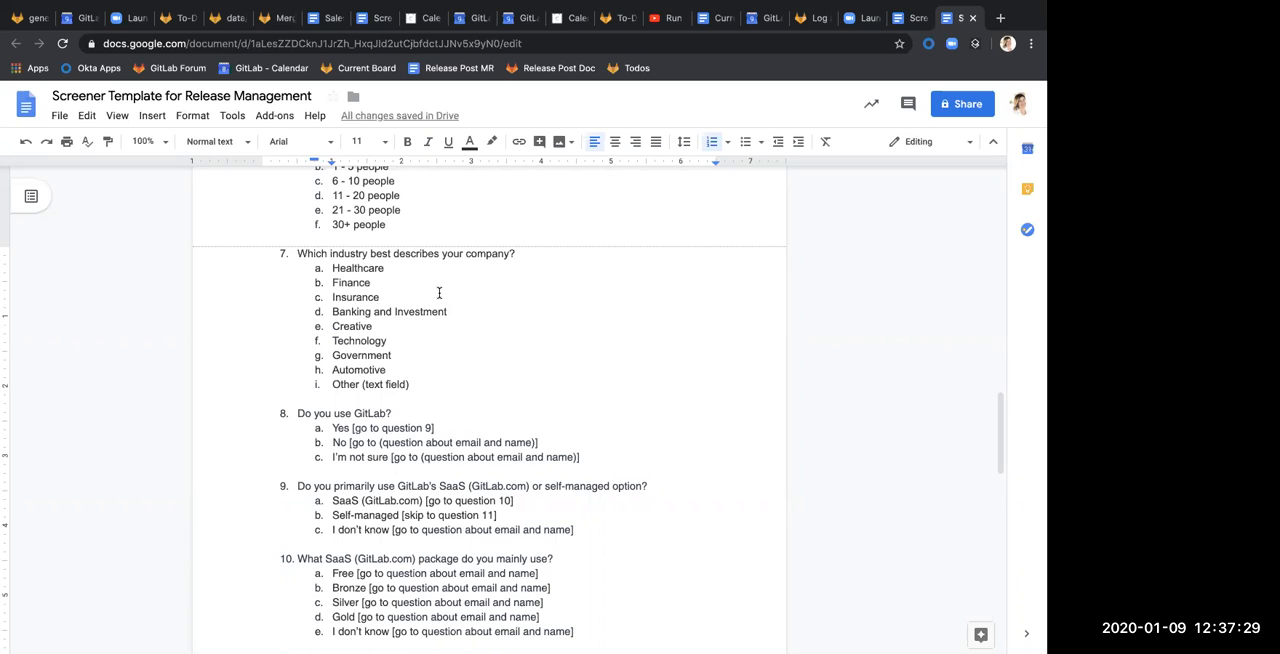
pyautogui.press('BackSpace')
pyautogui.write('s')
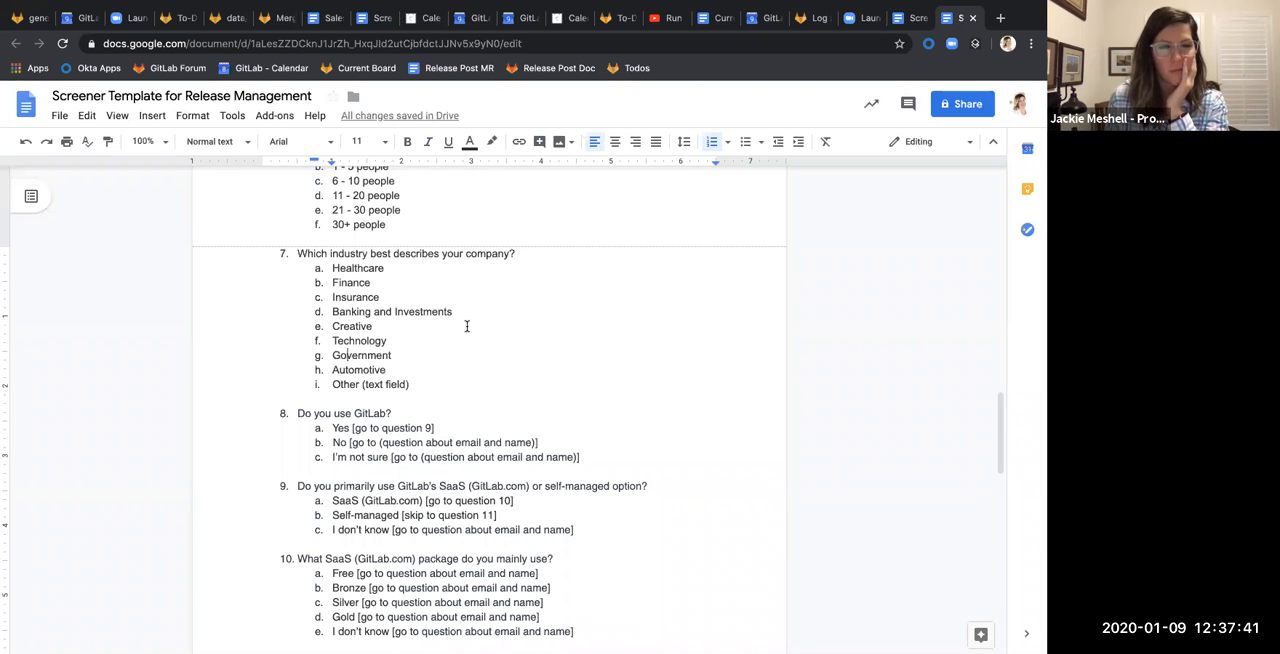
pyautogui.scroll(-1, 485, 333)
pyautogui.scroll(-2, 485, 333)
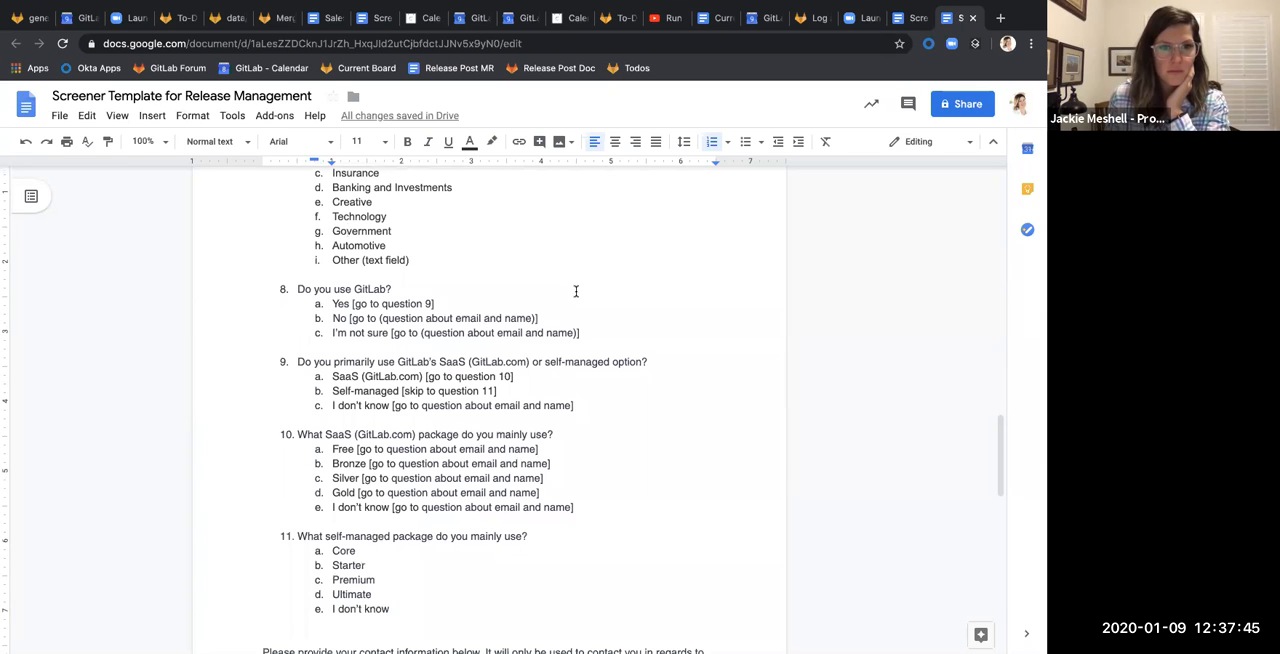
pyautogui.scroll(-1, 580, 288)
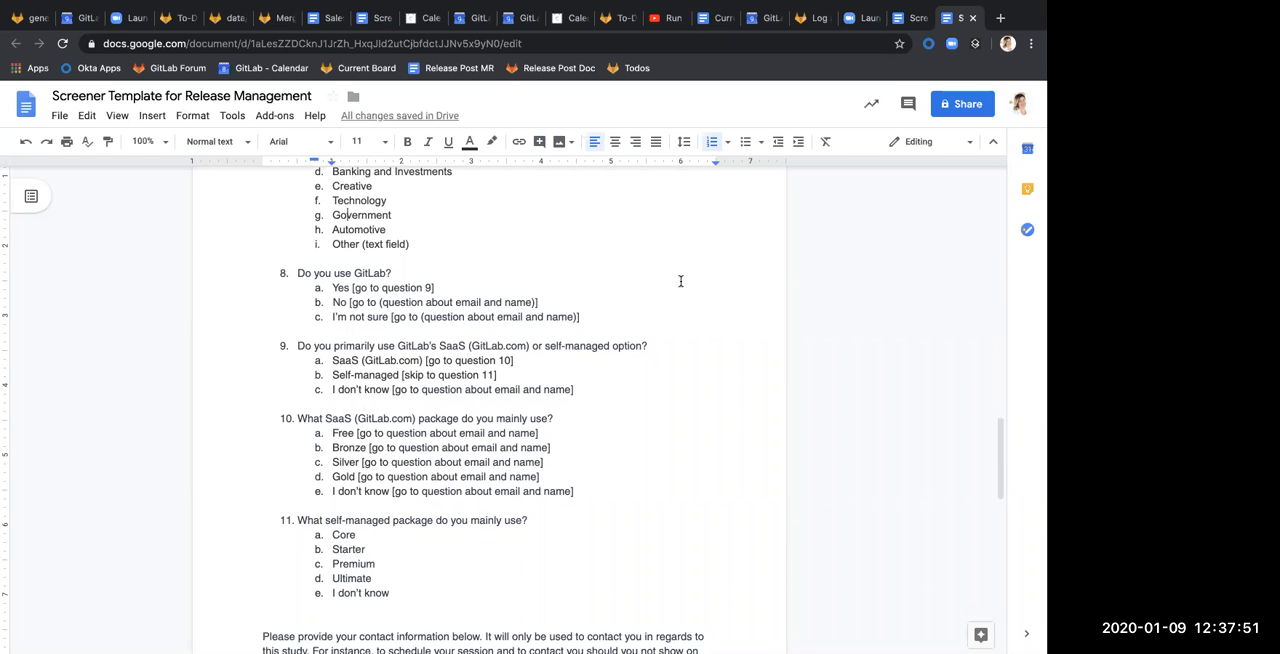
# Review questions 8 to 11 on GitLab usage and packages, along with the contact information section
pyautogui.scroll(-4, 680, 281)
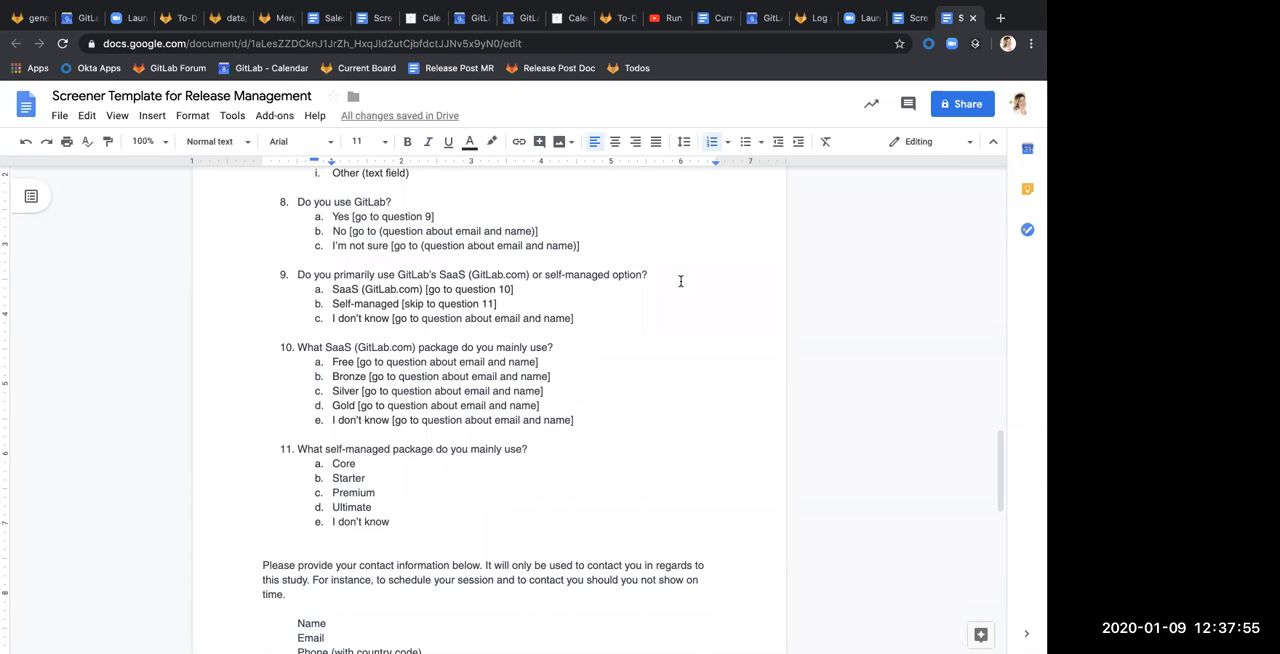
pyautogui.scroll(-7, 680, 281)
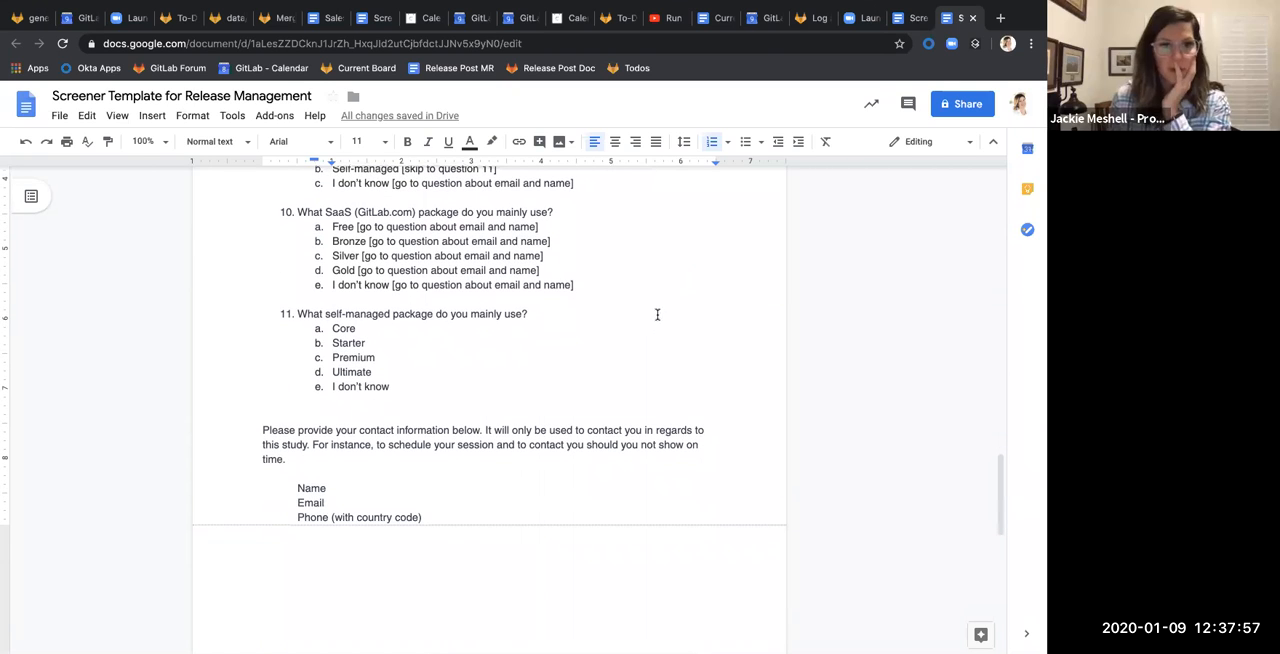
pyautogui.scroll(-1, 671, 338)
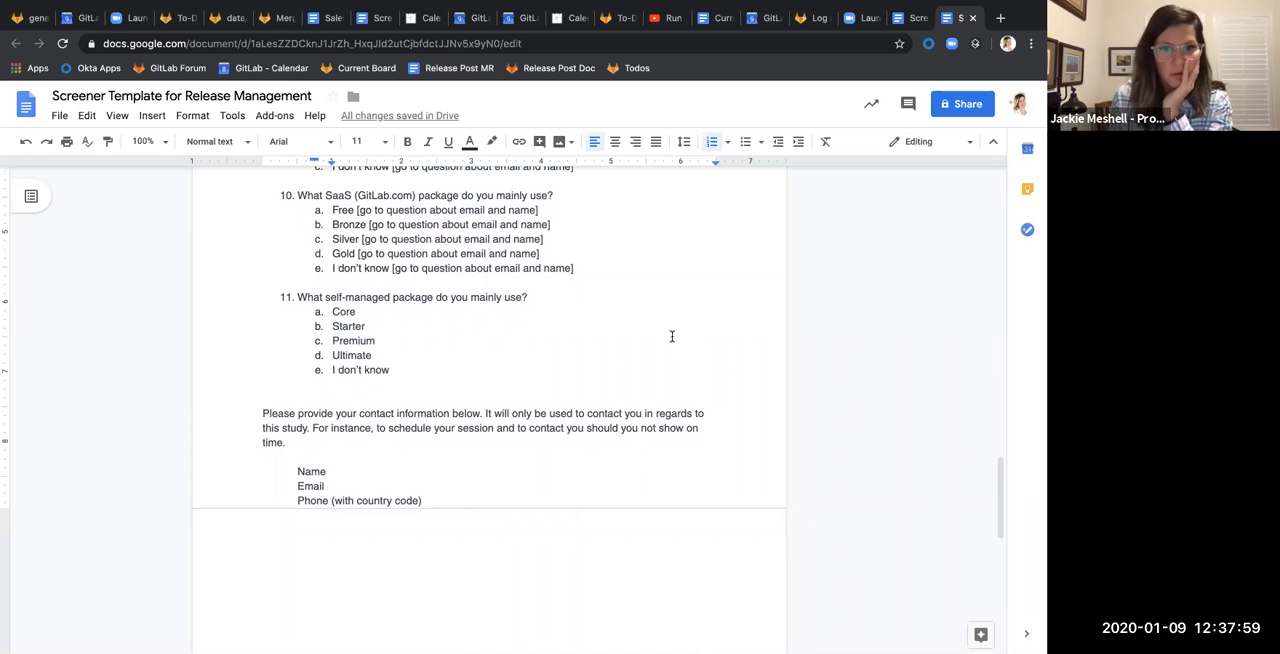
pyautogui.scroll(-10, 671, 336)
pyautogui.scroll(20, 671, 336)
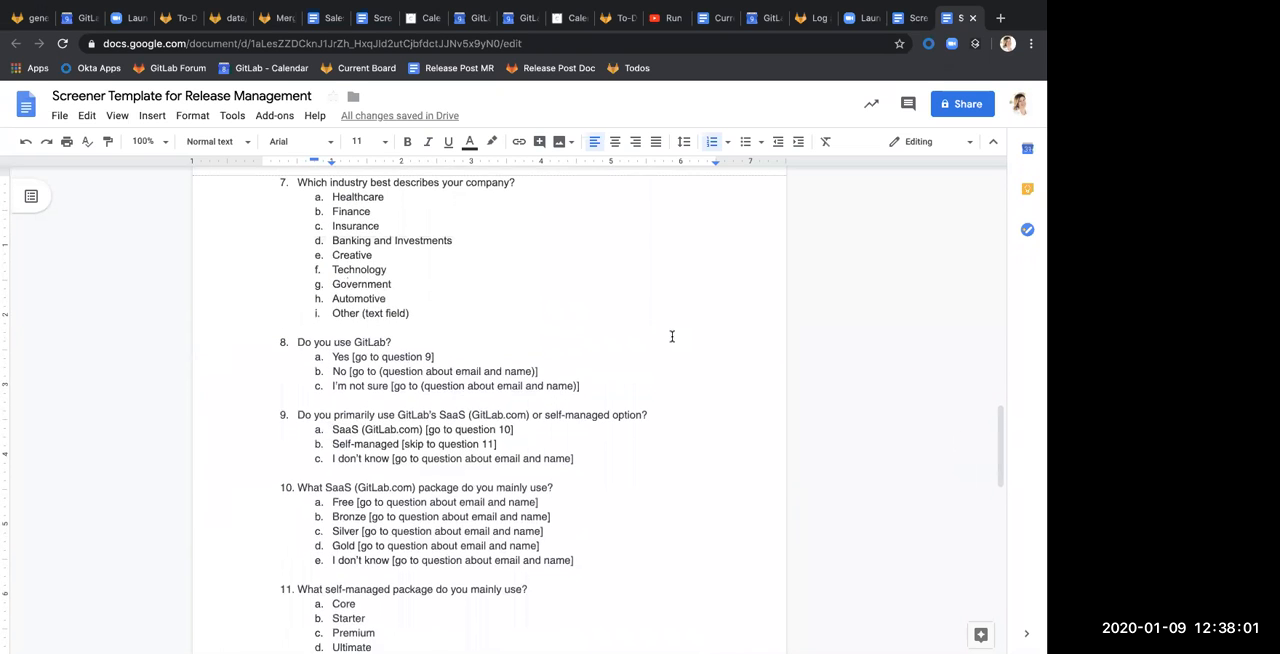
pyautogui.scroll(-6, 671, 336)
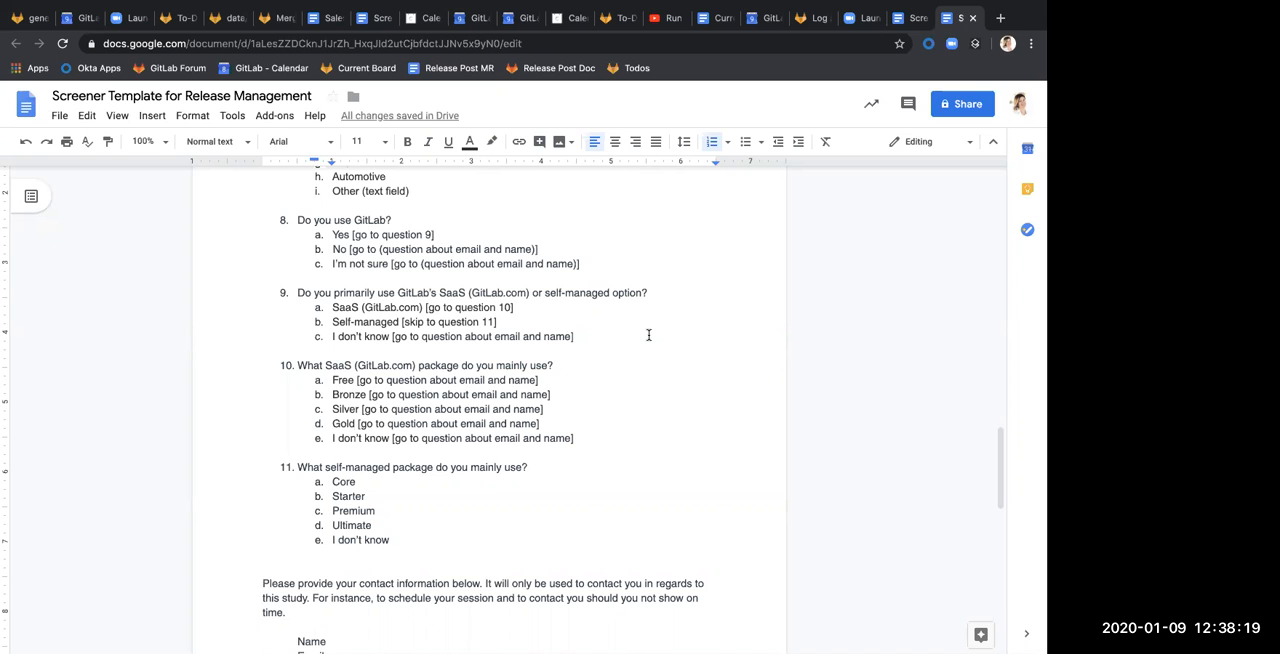
pyautogui.scroll(-5, 574, 316)
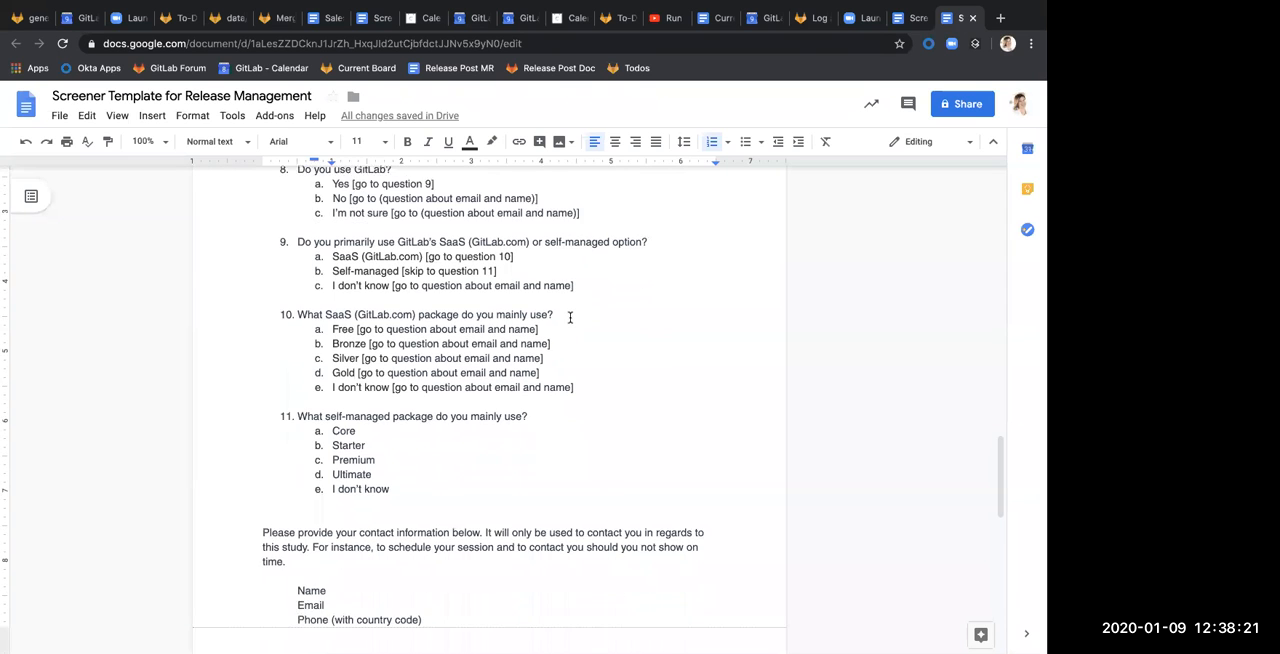
pyautogui.scroll(10, 574, 316)
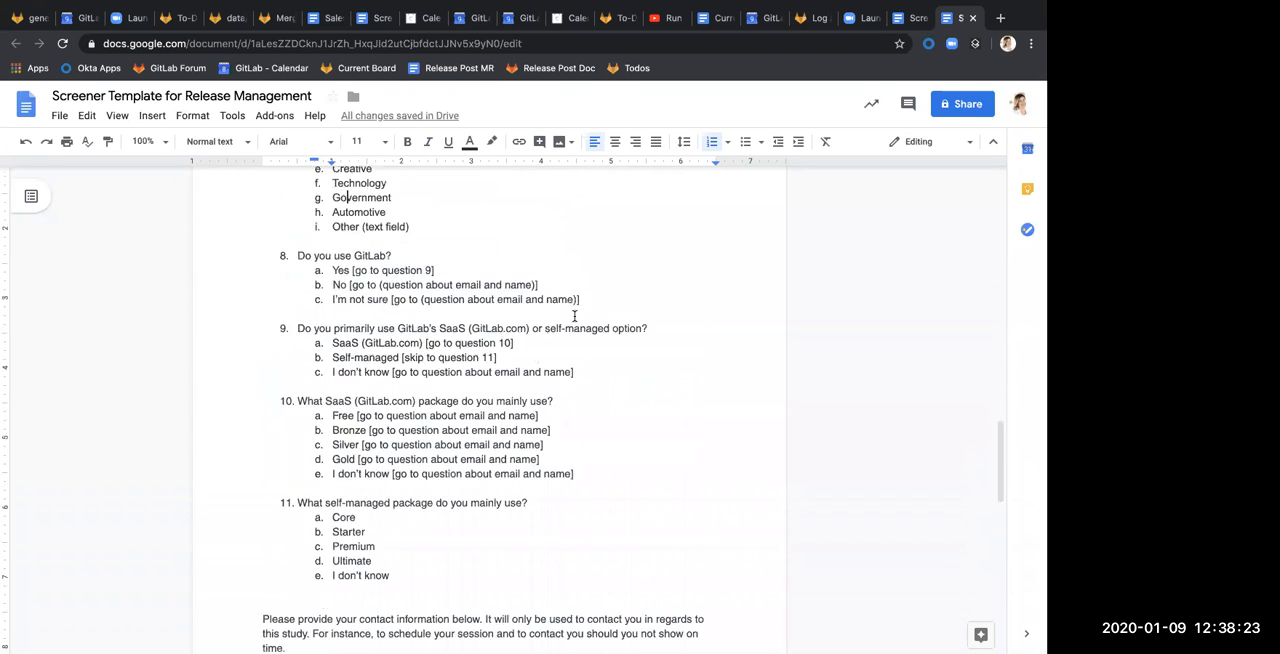
pyautogui.scroll(-2, 574, 316)
pyautogui.scroll(-2, 574, 316)
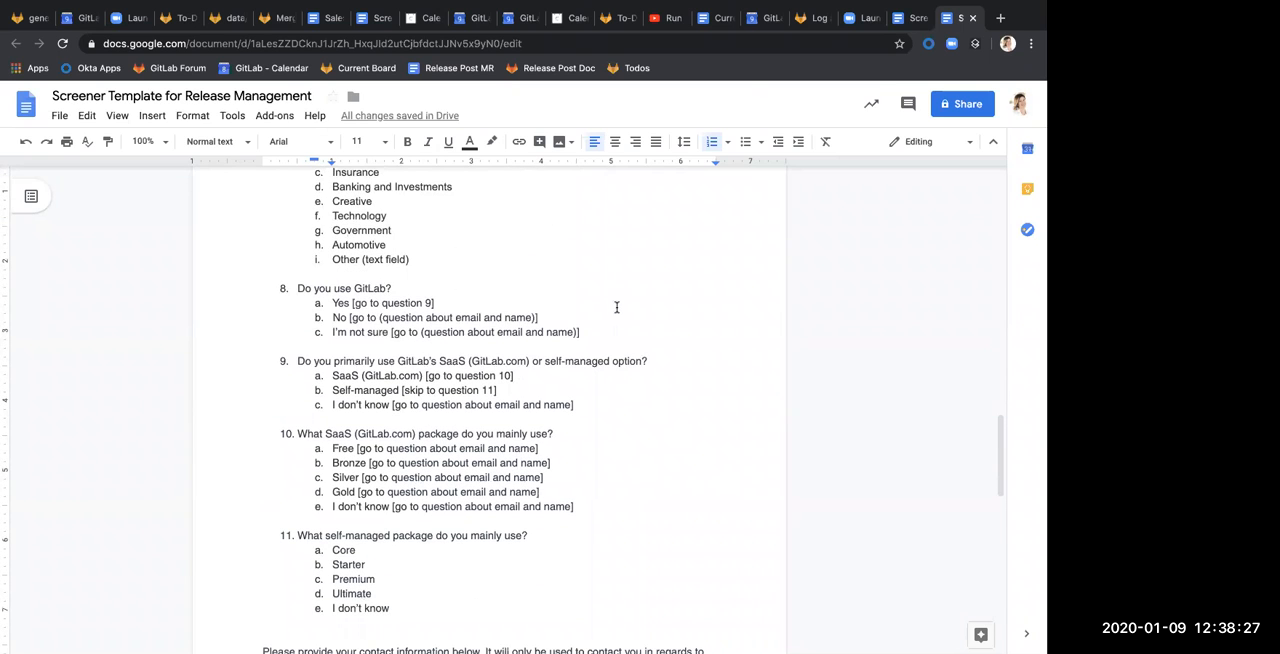
pyautogui.scroll(-3, 616, 307)
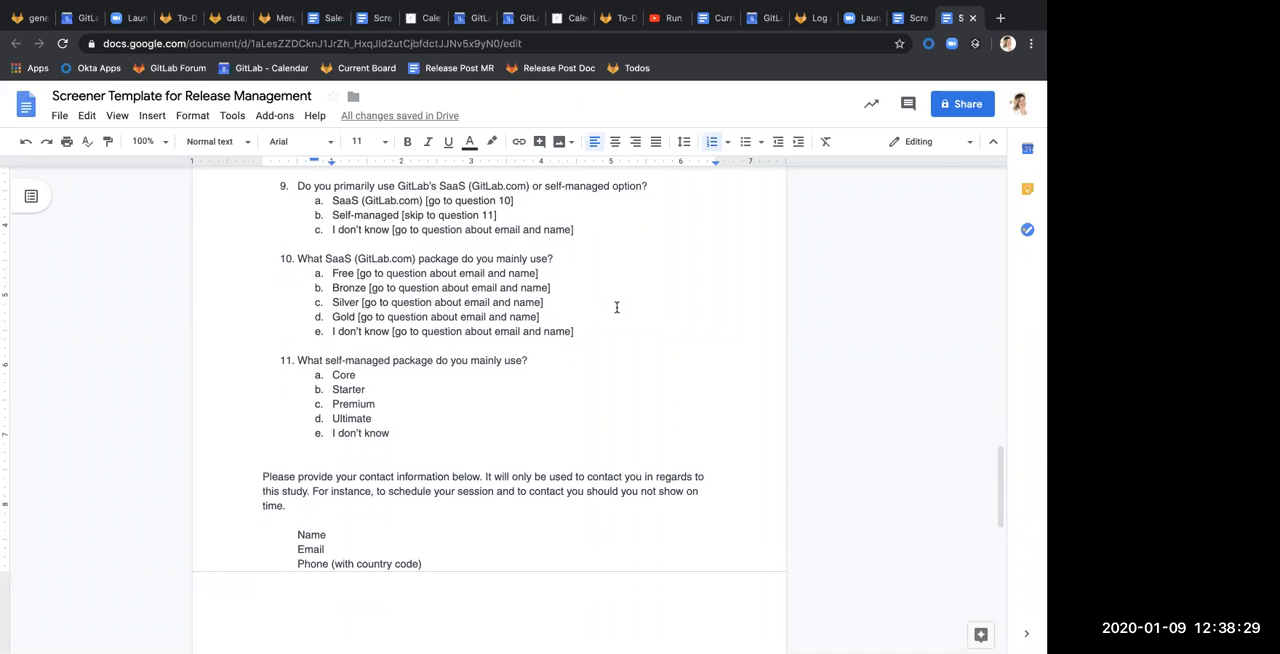
# Add an empty numbered item 12 below question 11's answer options, separated from them by a blank line
pyautogui.click(564, 419)
pyautogui.click(561, 435)
pyautogui.press('Return')
pyautogui.press('Return')
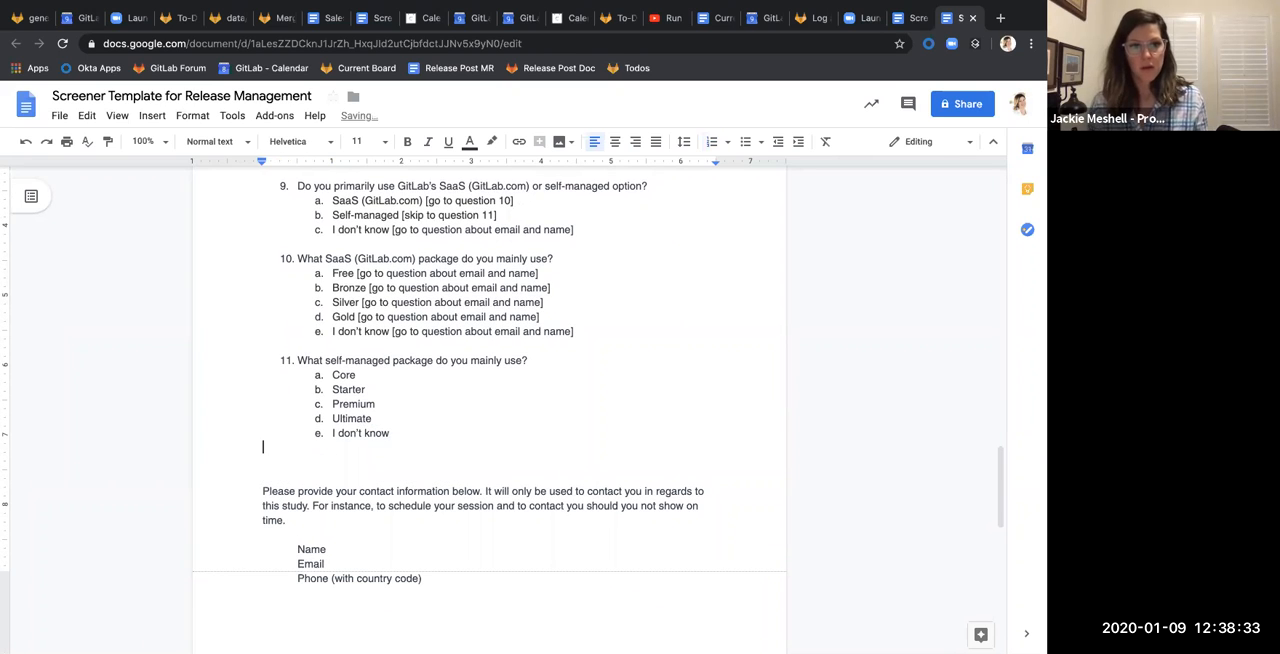
pyautogui.hotkey('ctrl', 'z')
pyautogui.hotkey('shift', 'Tab')
pyautogui.click(461, 428)
pyautogui.press('Return')
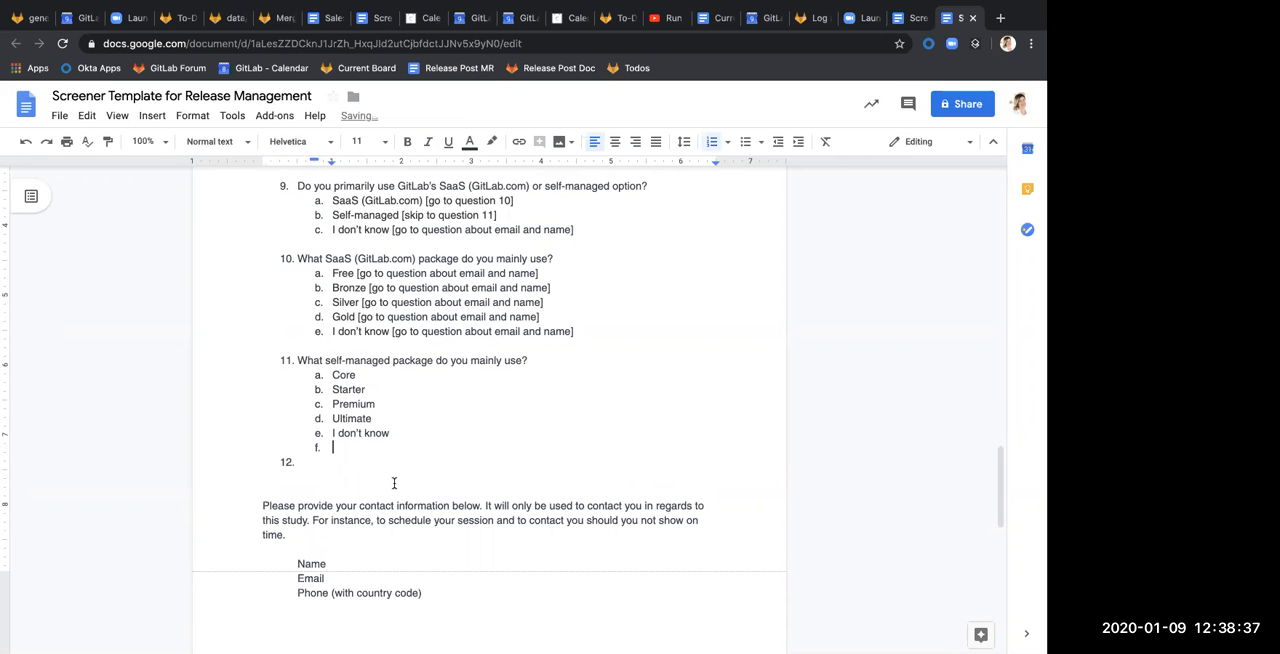
pyautogui.press('BackSpace')
pyautogui.click(378, 487)
pyautogui.click(372, 472)
pyautogui.click(378, 460)
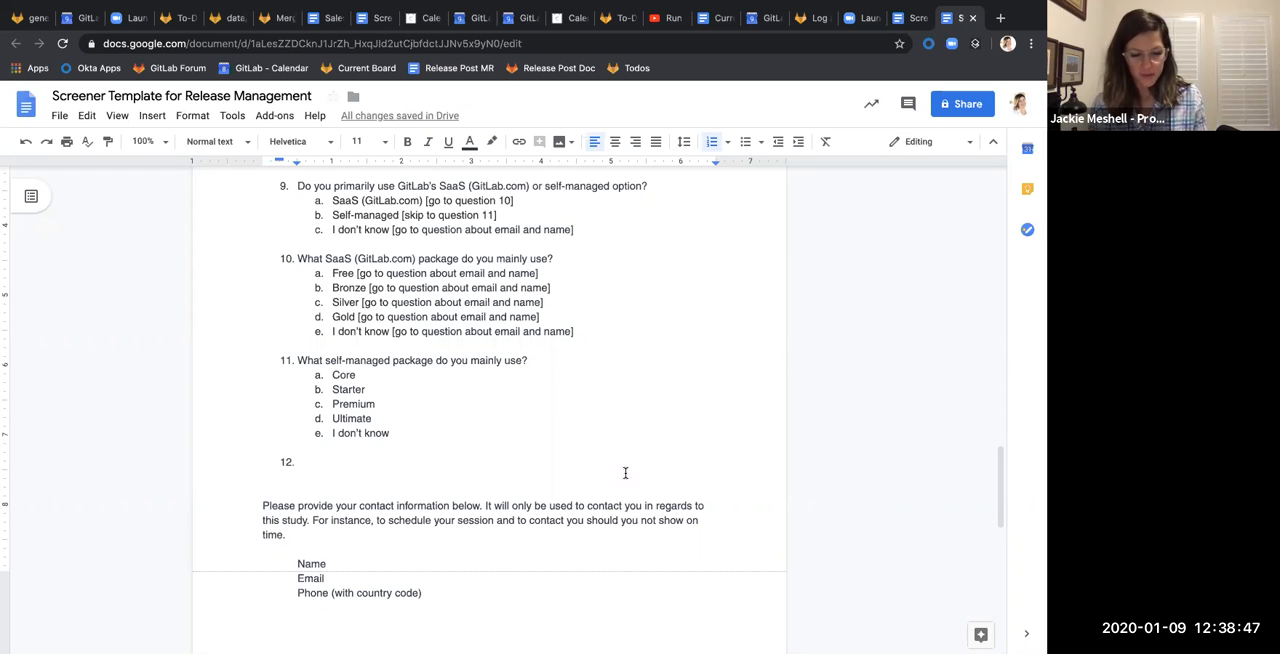
# Enter "How important manually approving releases or promotions to production?" as the text of question 12
pyautogui.write('How important')
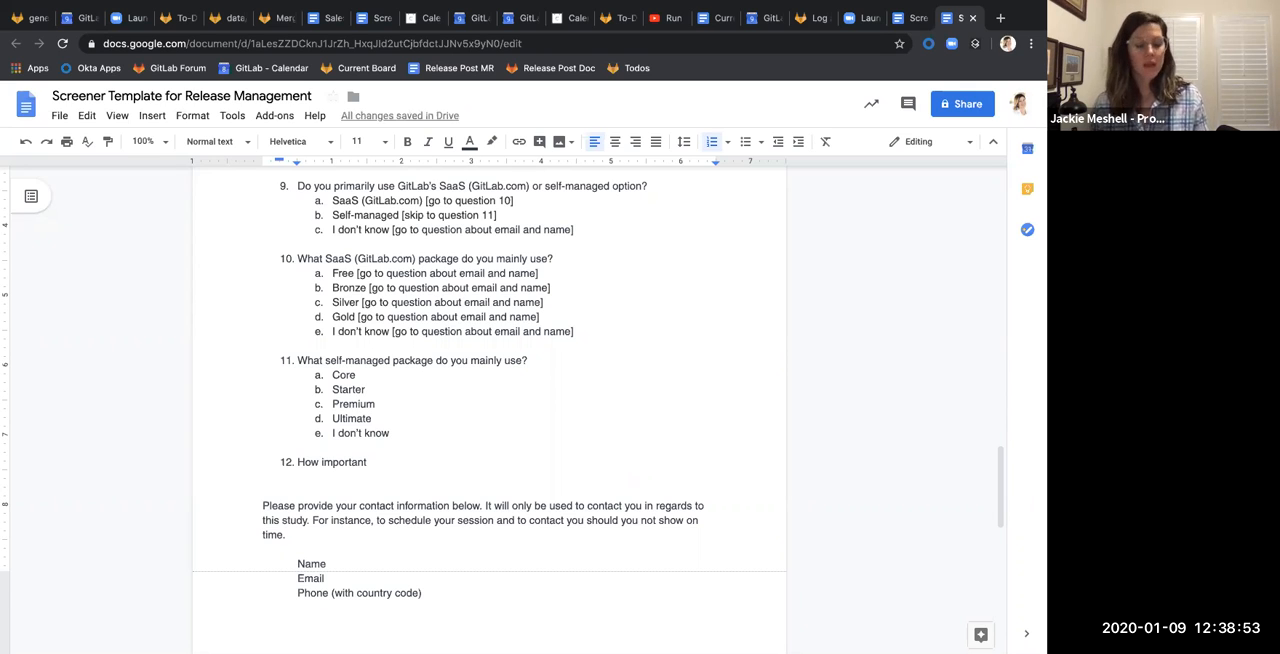
pyautogui.write(' ap')
pyautogui.press('BackSpace')
pyautogui.press('BackSpace')
pyautogui.press('BackSpace')
pyautogui.press('BackSpace')
pyautogui.press('BackSpace')
pyautogui.press('BackSpace')
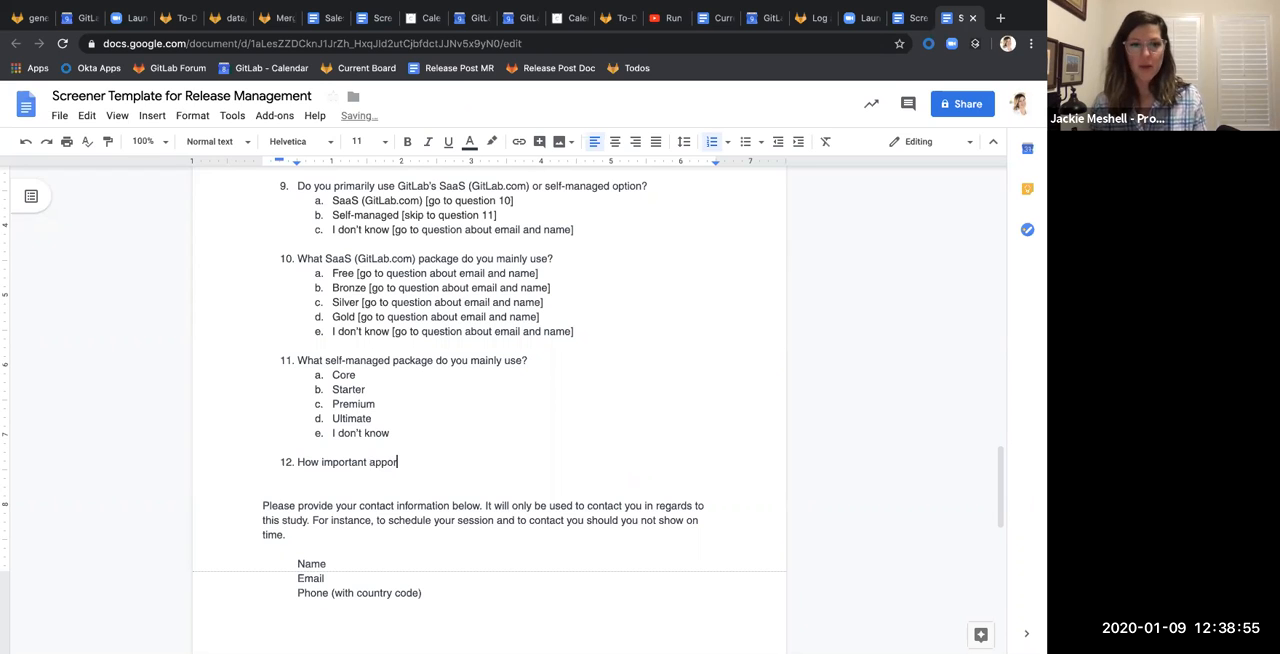
pyautogui.write('manually appro')
pyautogui.write('ing rreleases or ')
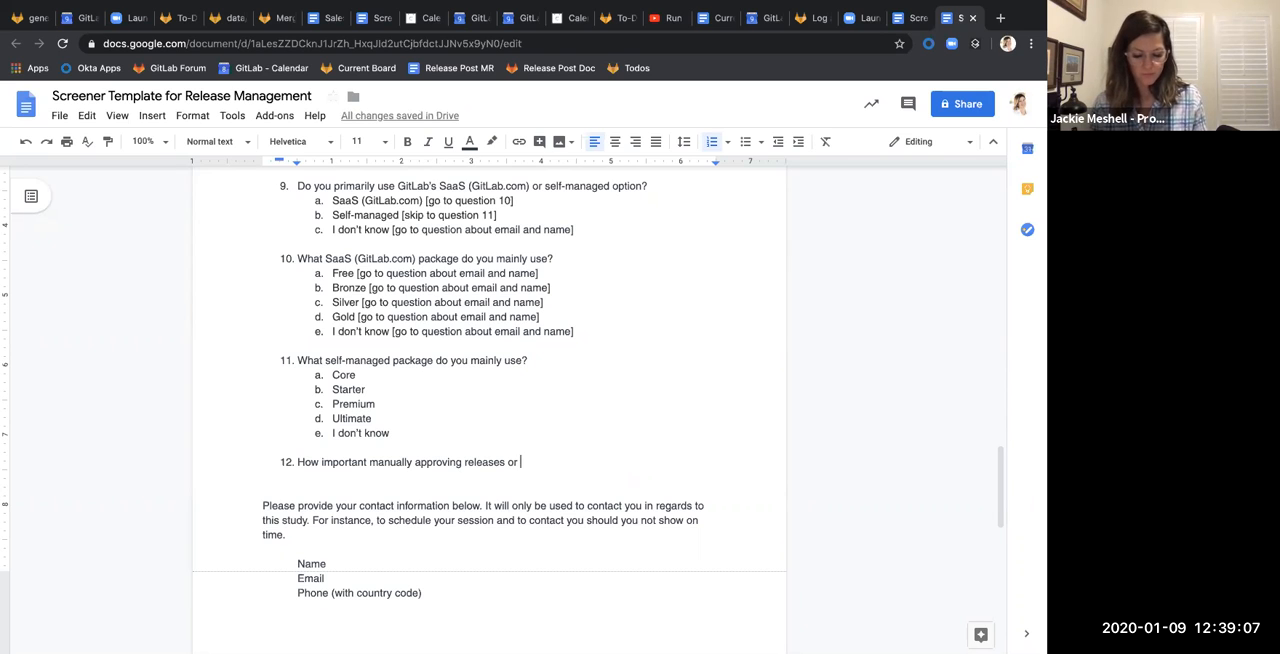
pyautogui.write('promtion')
pyautogui.press('BackSpace')
pyautogui.press('BackSpace')
pyautogui.press('BackSpace')
pyautogui.press('BackSpace')
pyautogui.write('or')
pyautogui.press('BackSpace')
pyautogui.write('tions to')
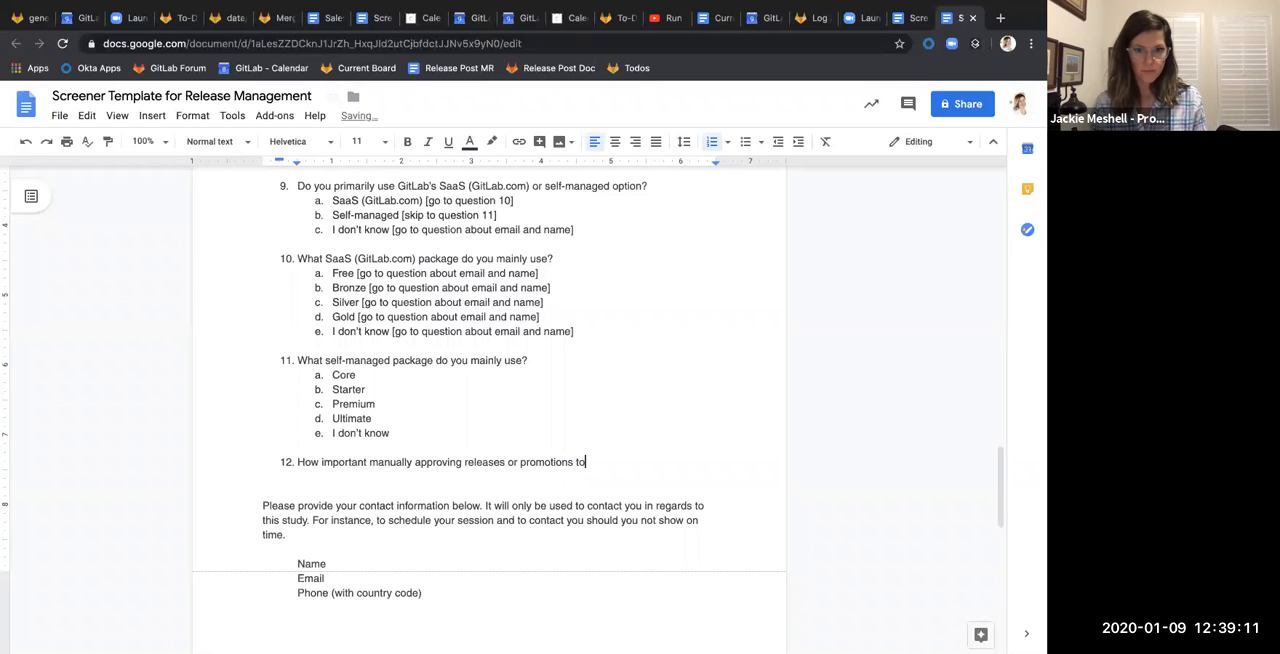
pyautogui.write(' production?')
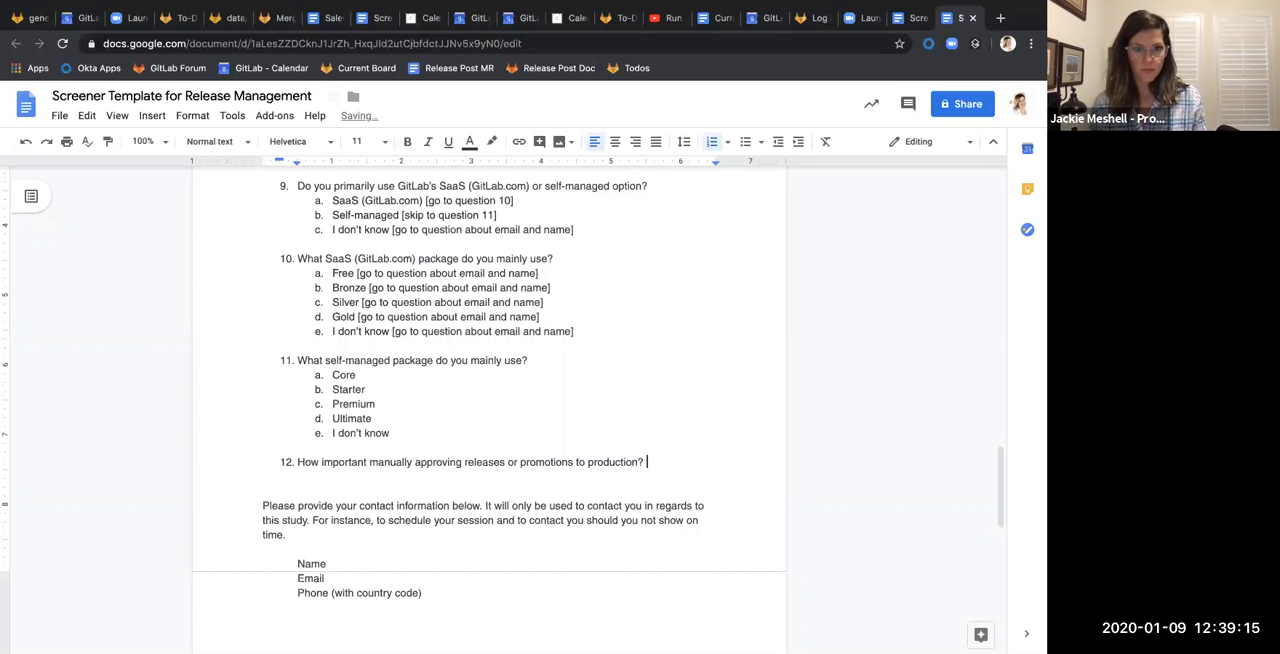
# Add the answer option "Essentially important to organization or my job" under question 12, leaving an empty item 13 below it
pyautogui.press('Return')
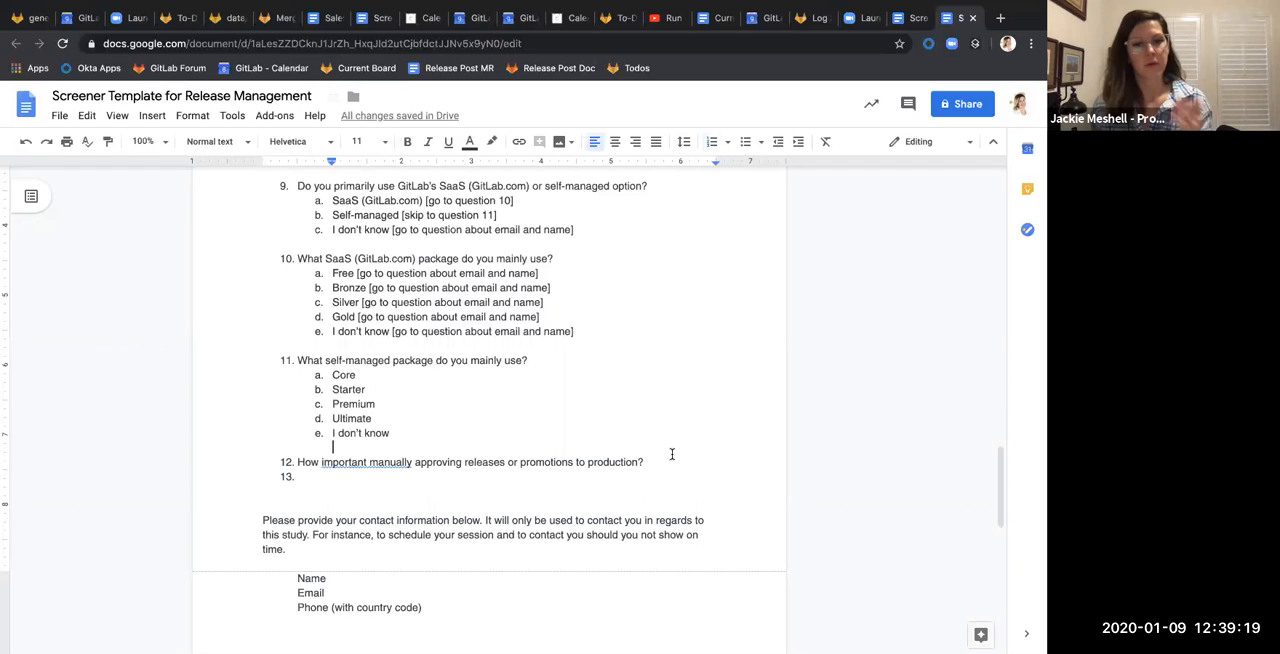
pyautogui.press('Return')
pyautogui.press('Tab')
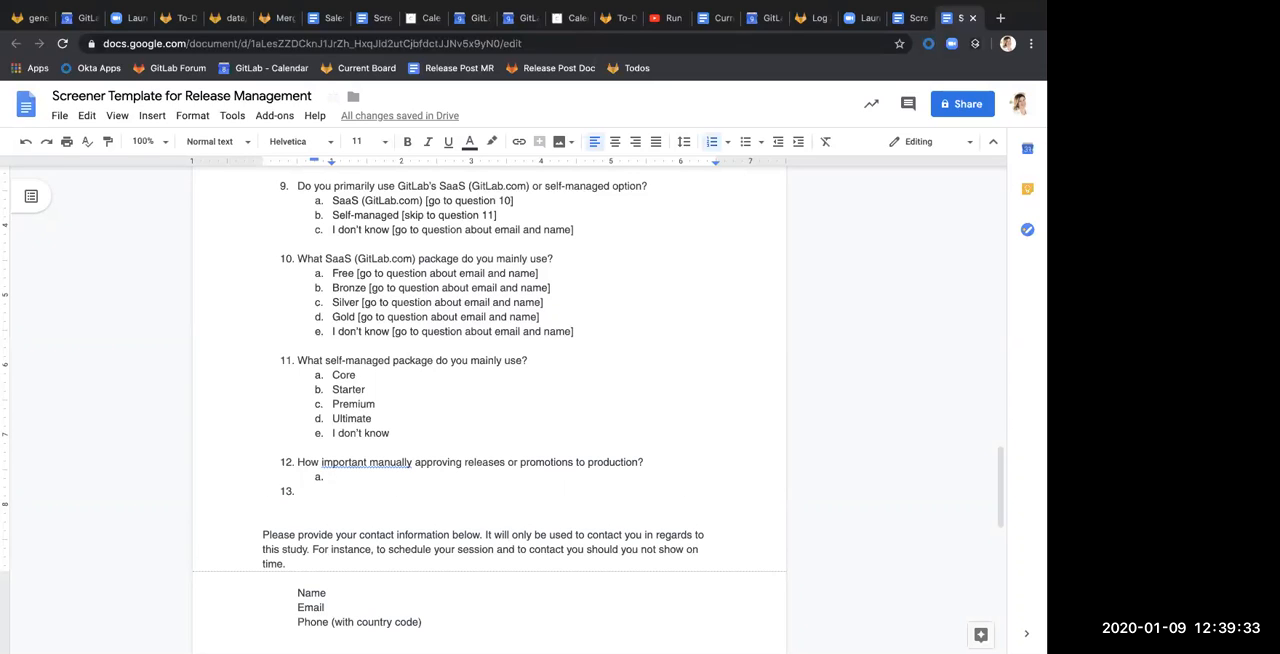
pyautogui.write('E')
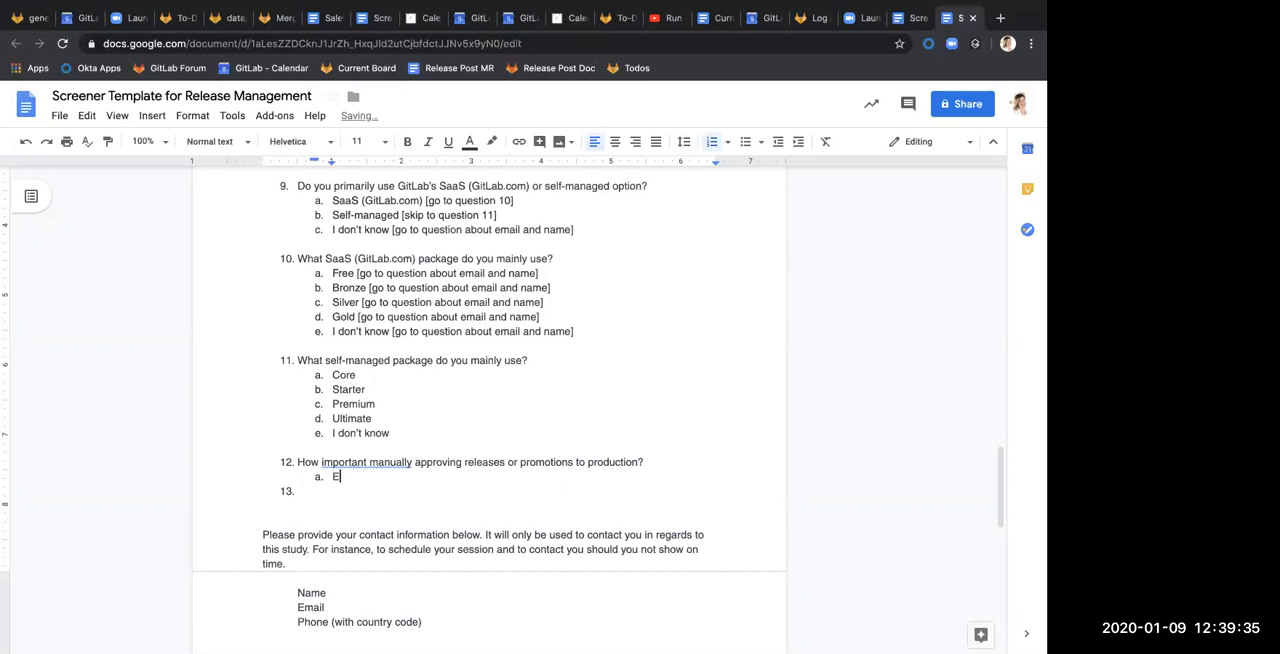
pyautogui.write('ssen')
pyautogui.write('tial')
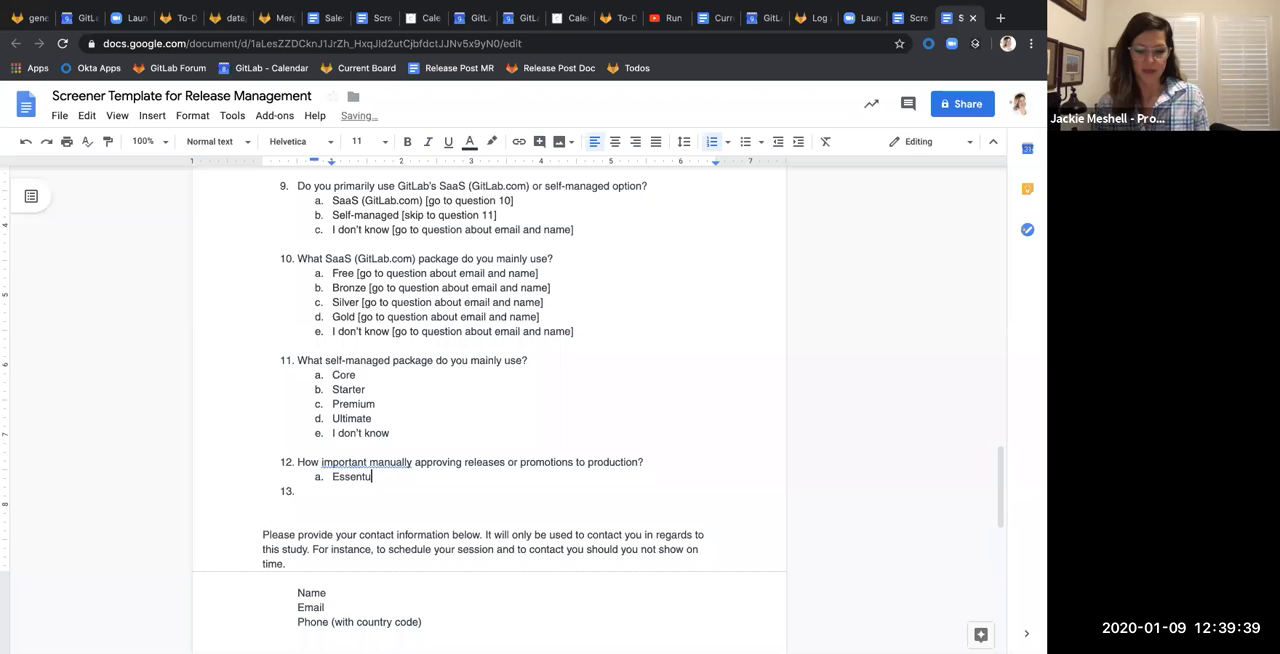
pyautogui.write('ly ')
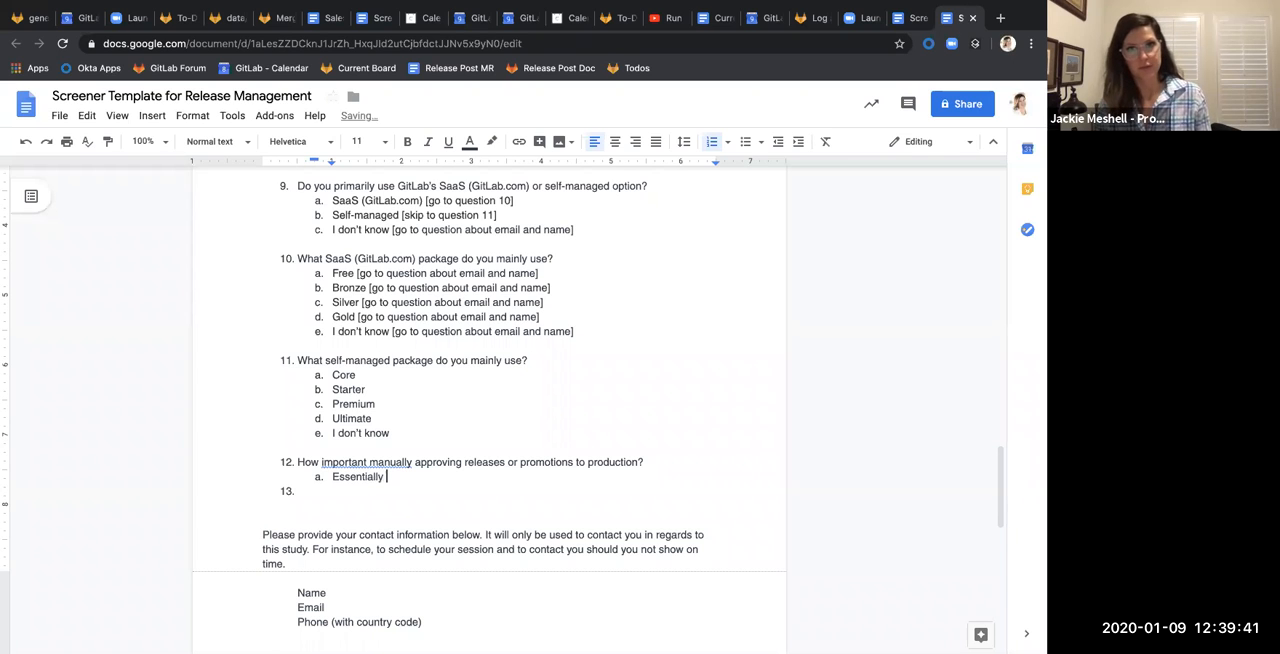
pyautogui.write('important to or')
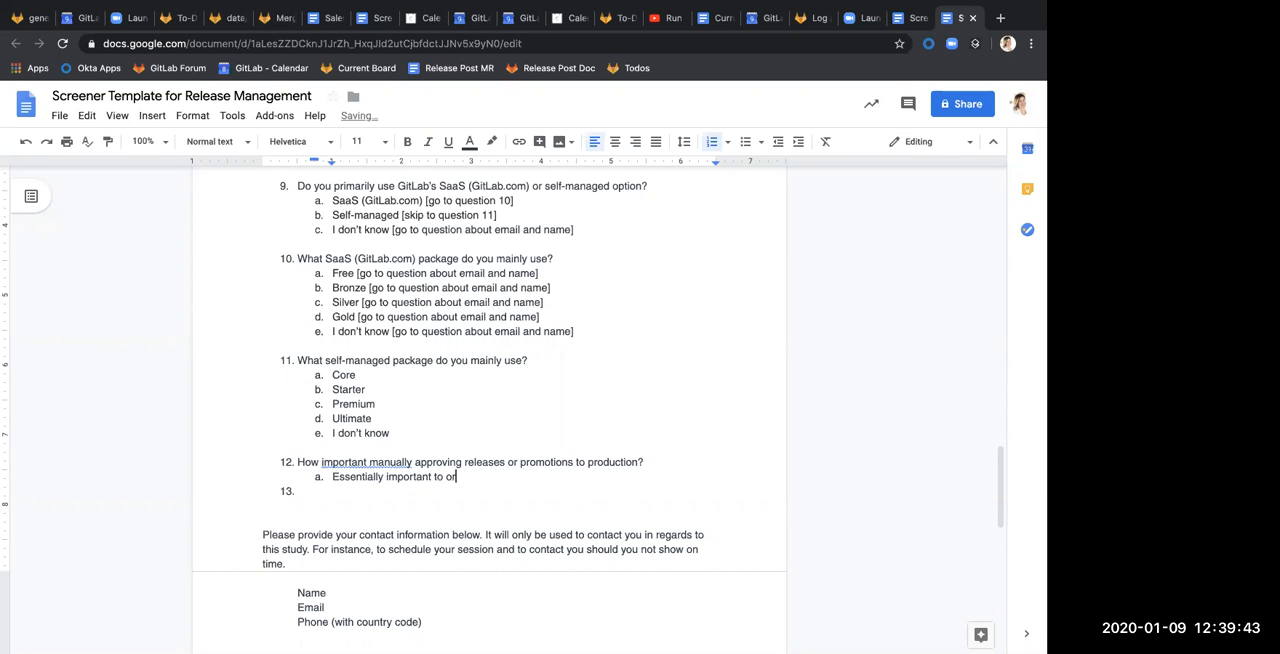
pyautogui.write('ganization or my jo')
pyautogui.press('BackSpace')
pyautogui.write('job')
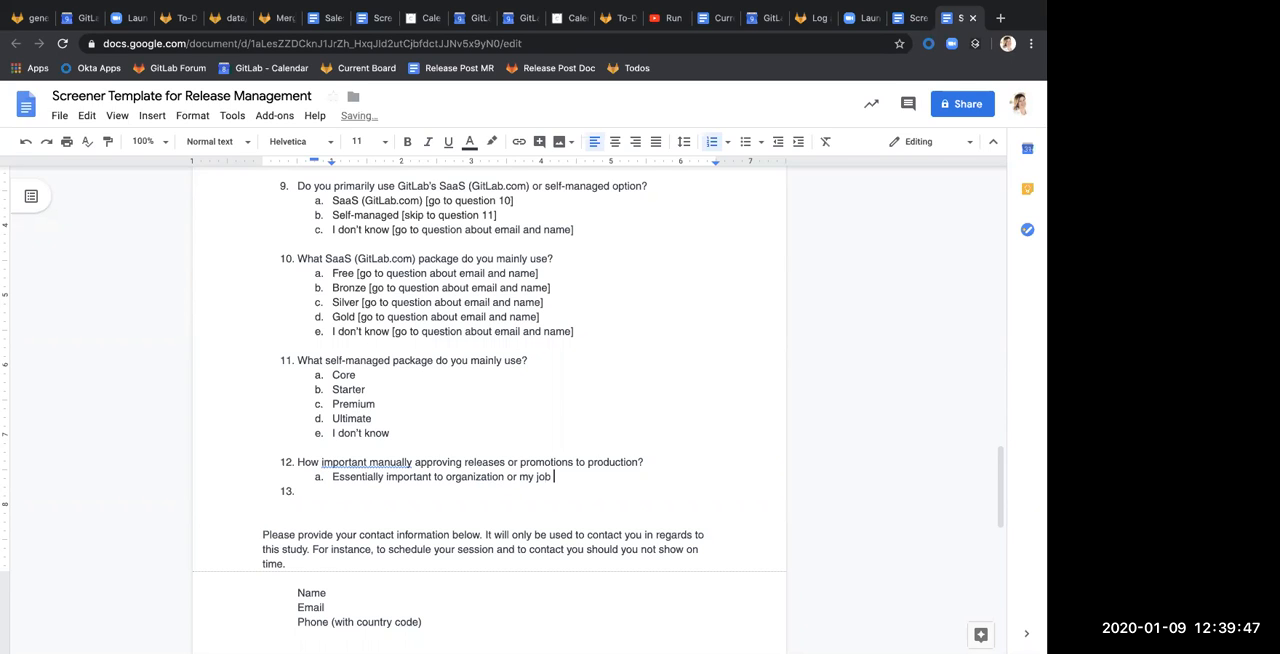
# Accept the grammar suggestion "important is manually" in question 12
pyautogui.click(370, 462)
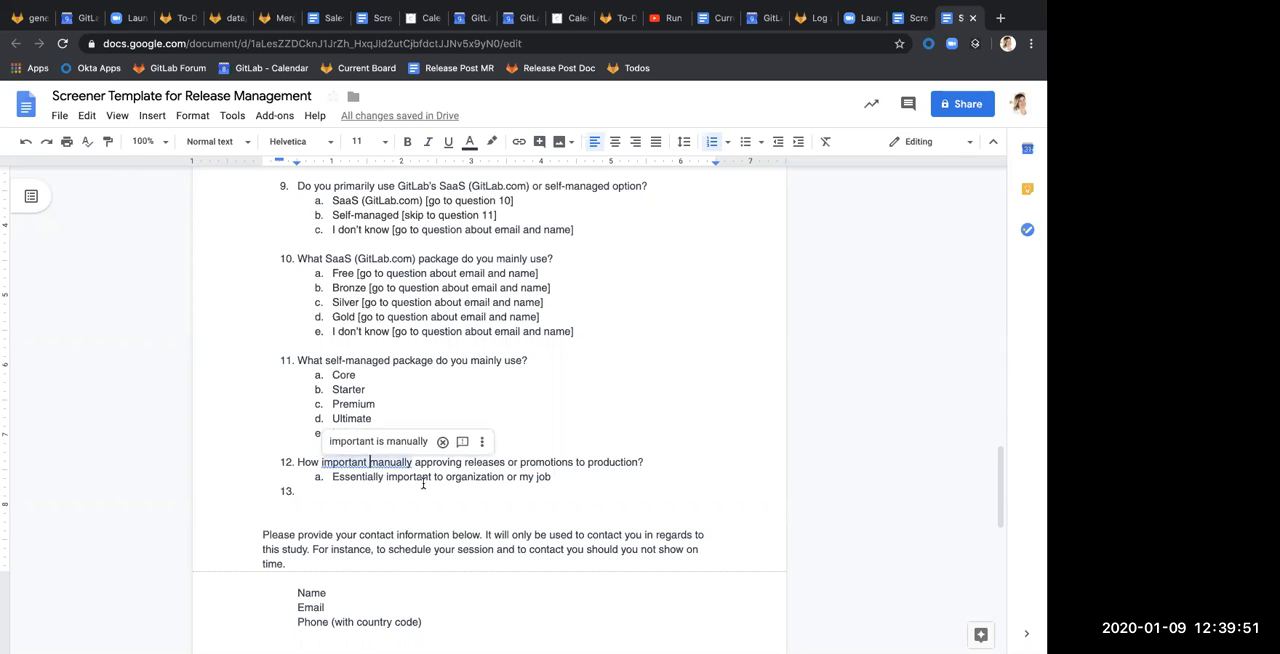
pyautogui.click(378, 441)
# Enter "Coordinate releases across many groups and projects" as the text of item 13
pyautogui.click(406, 493)
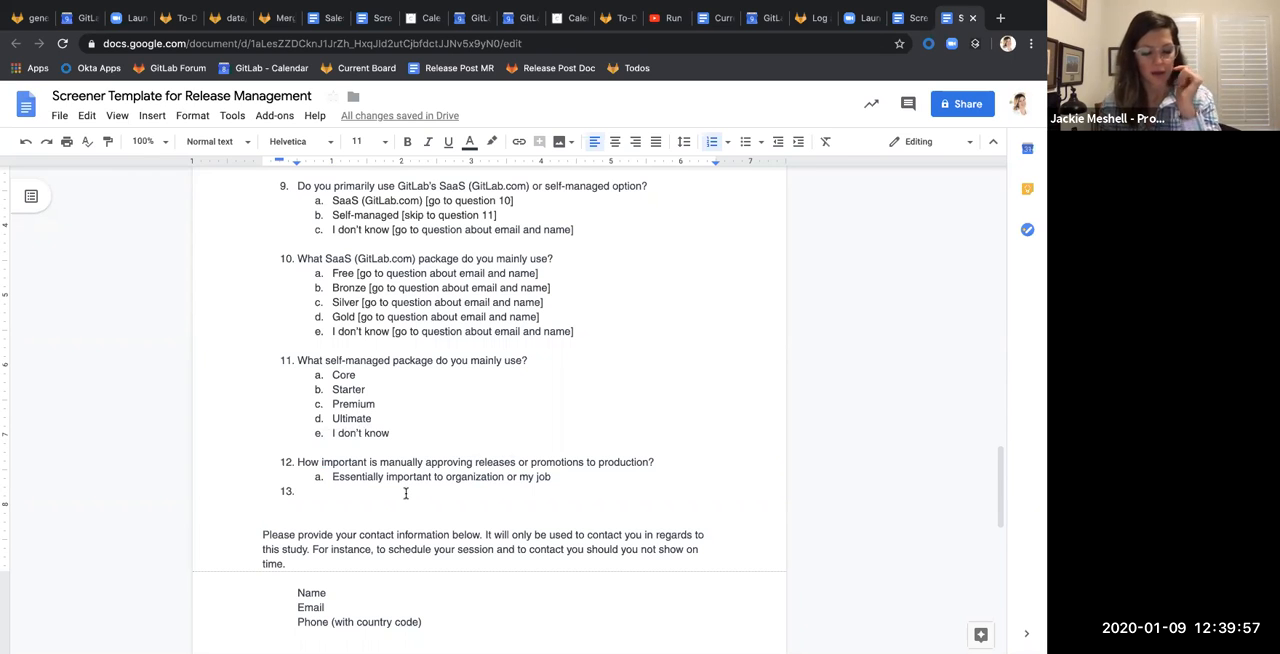
pyautogui.write('Coordinate releases across mmany gro')
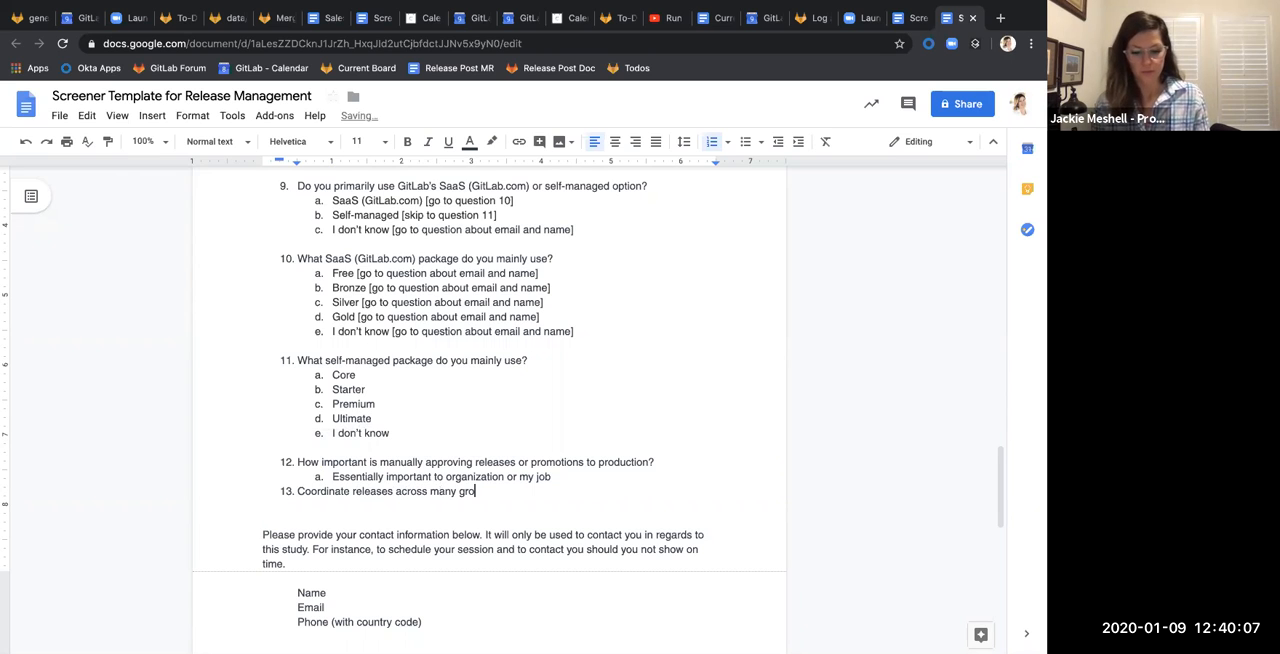
pyautogui.write('ups and oro')
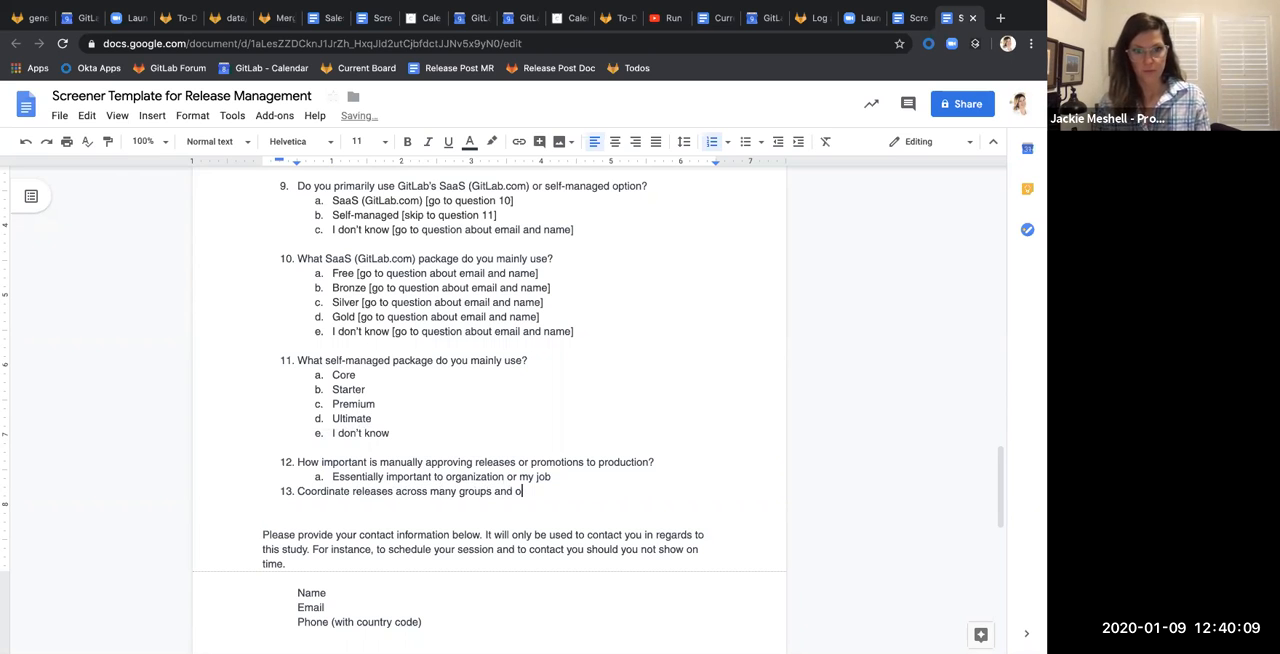
pyautogui.press('BackSpace')
pyautogui.press('BackSpace')
pyautogui.press('BackSpace')
pyautogui.write('proje')
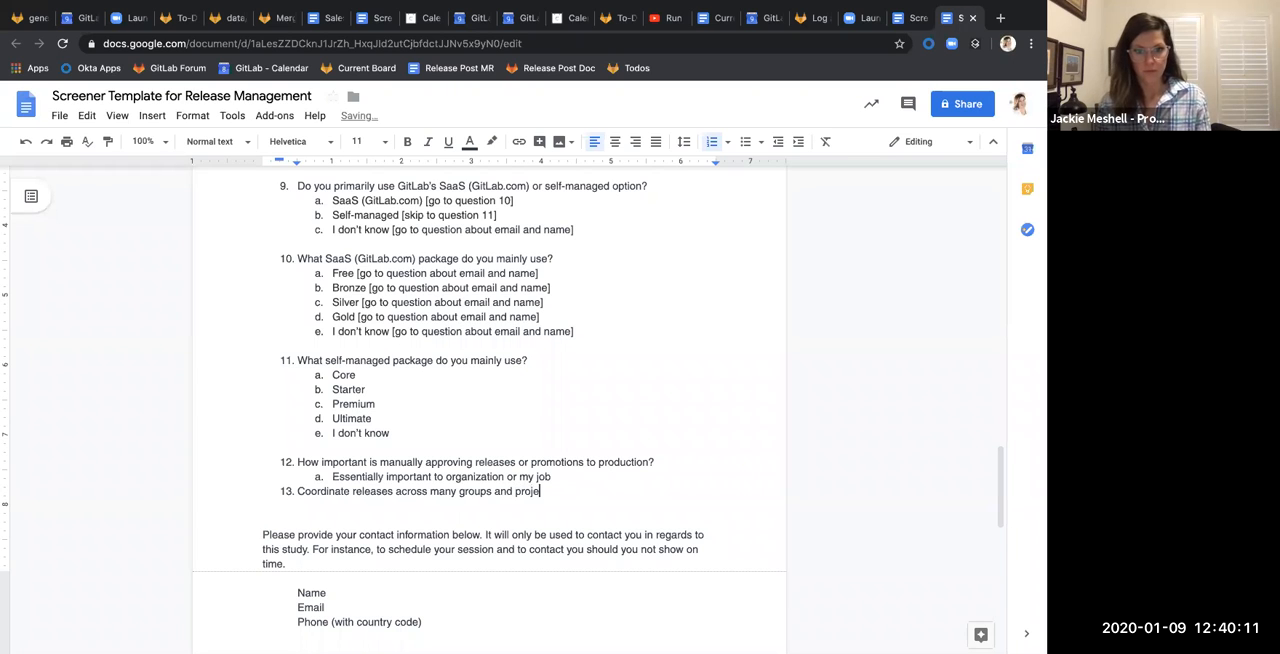
pyautogui.write('cts')
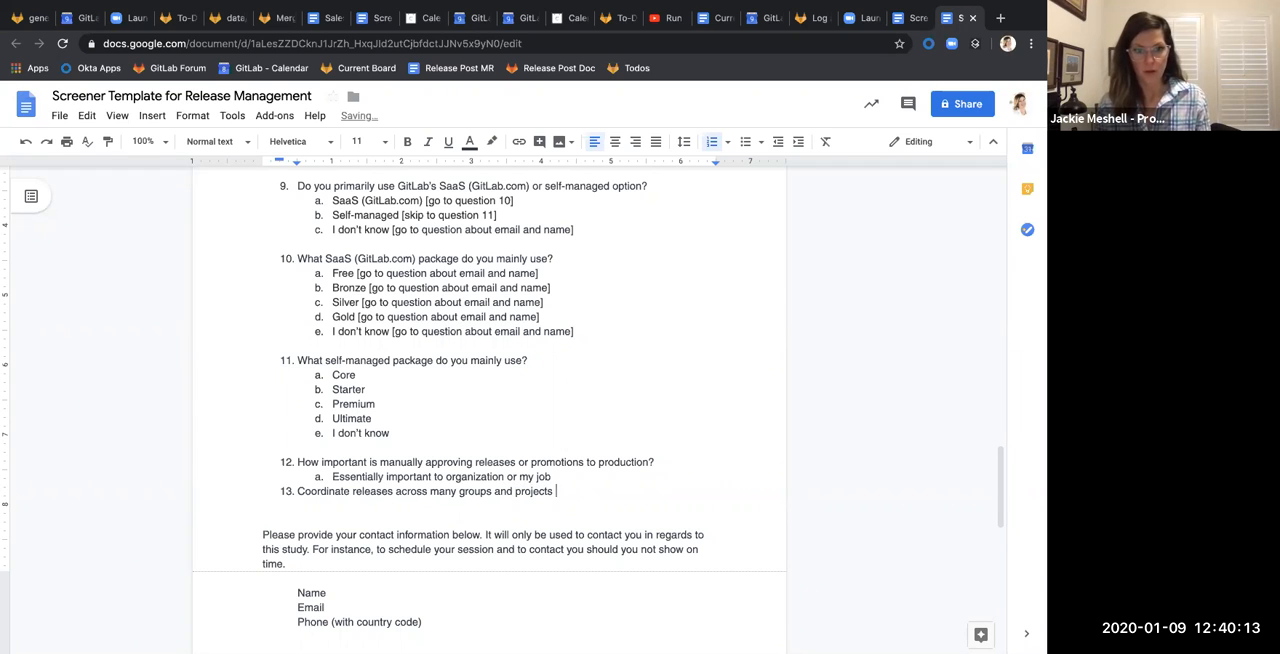
# Add the lettered answer option "Frequently do this" under item 13
pyautogui.press('Return')
pyautogui.press('Tab')
pyautogui.write('Norma')
pyautogui.press('BackSpace')
pyautogui.press('BackSpace')
pyautogui.press('BackSpace')
pyautogui.press('BackSpace')
pyautogui.press('BackSpace')
pyautogui.press('BackSpace')
pyautogui.press('Return')
pyautogui.press('Tab')
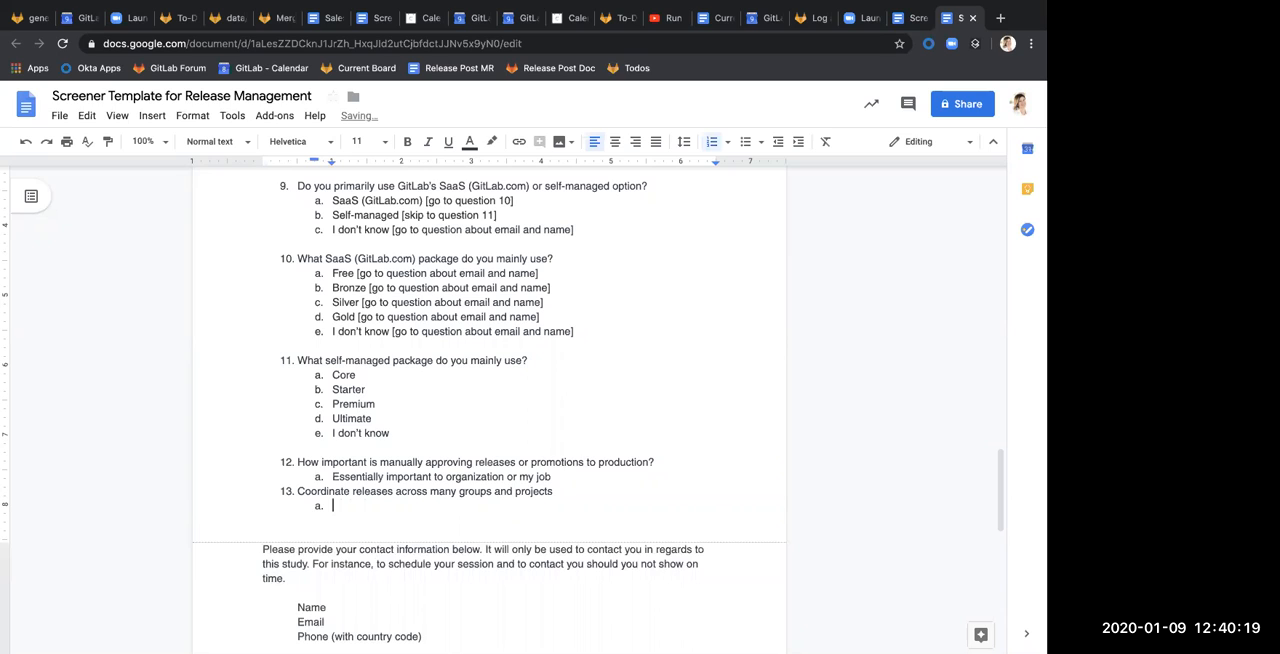
pyautogui.write('Frequently do th')
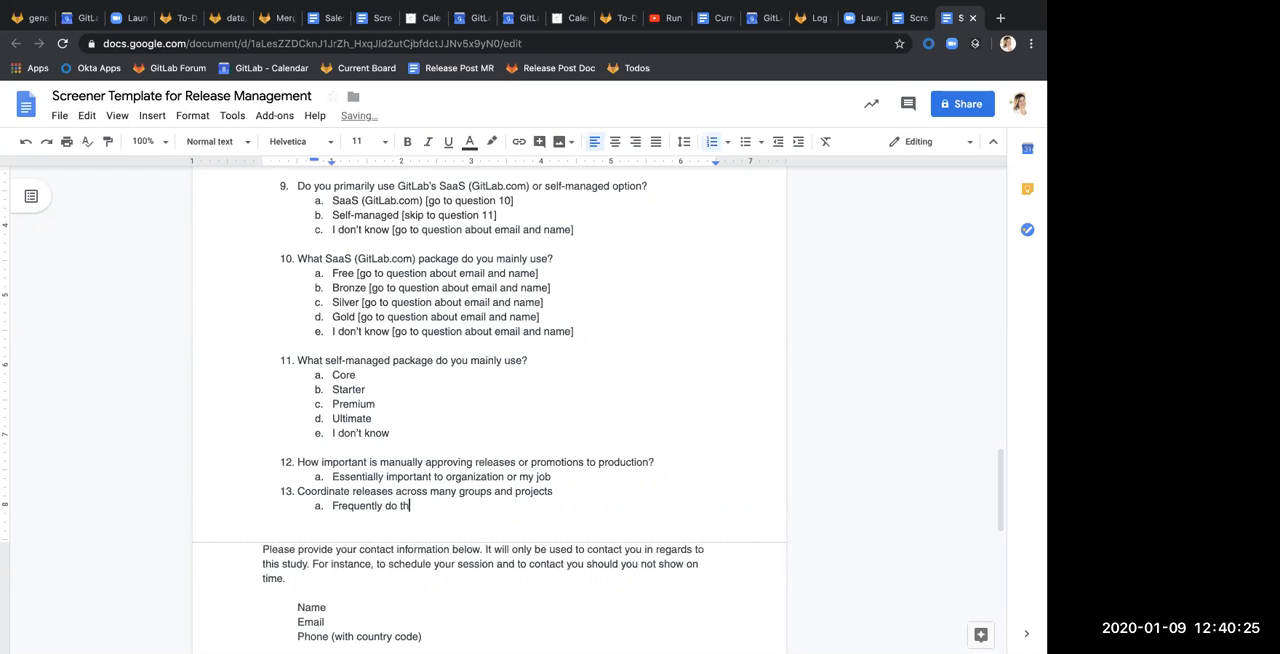
pyautogui.write('is')
# Add numbered item 14 below the item 13 answer option, reading "Whether or not they use GitLab environments"
pyautogui.press('Return')
pyautogui.hotkey('shift', 'Tab')
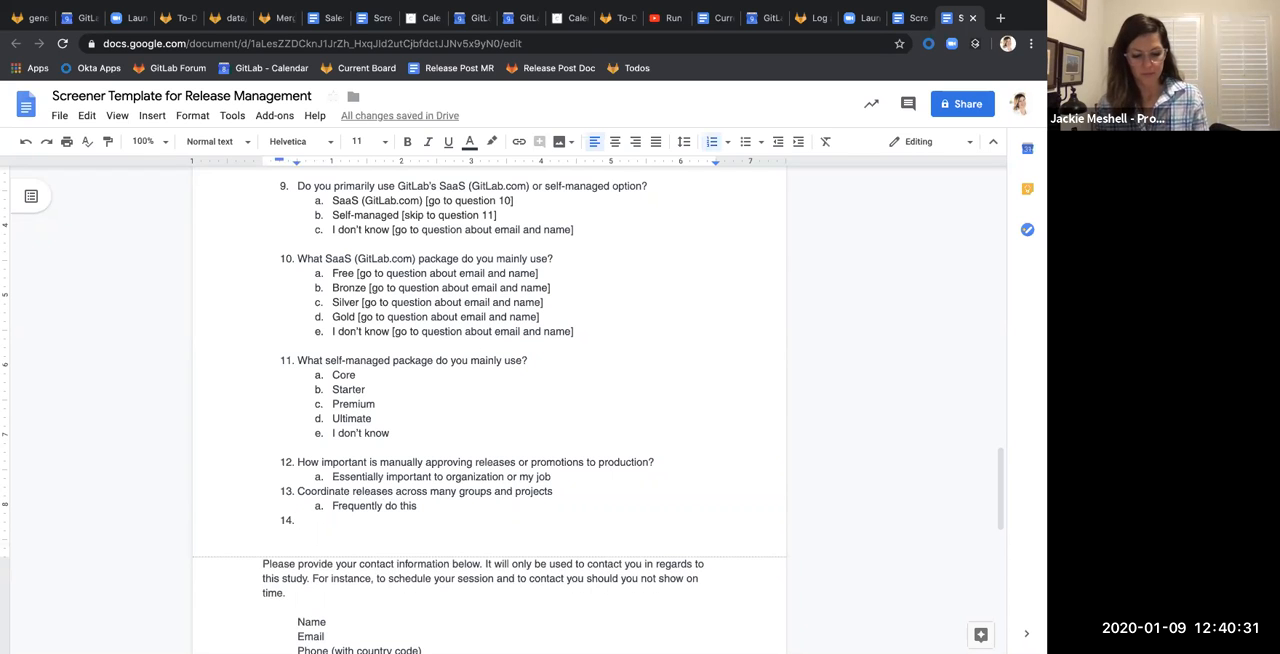
pyautogui.write('Whether')
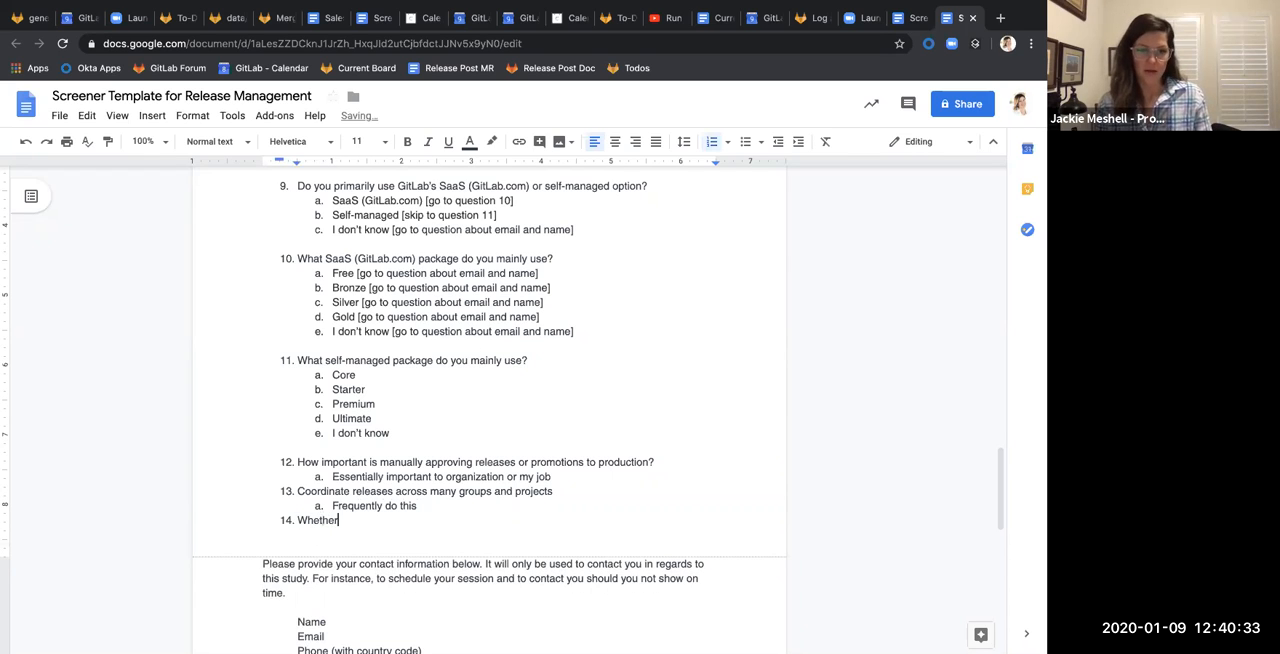
pyautogui.write(' or not they u')
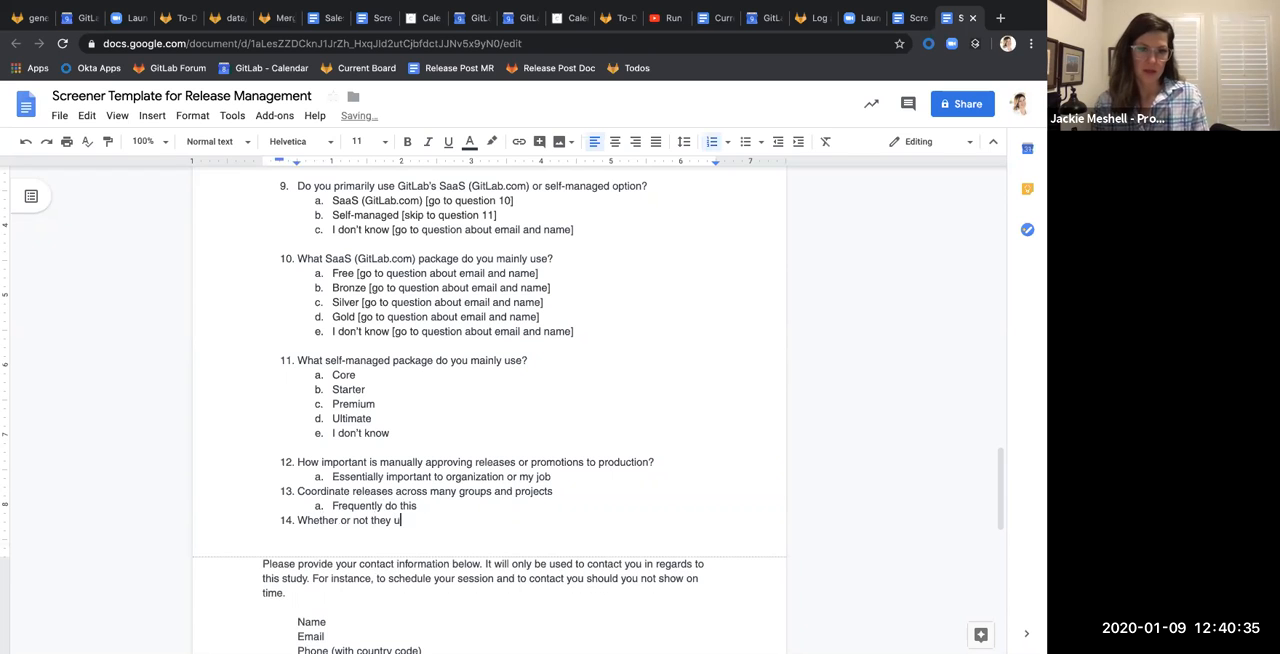
pyautogui.write('se GitLab enb')
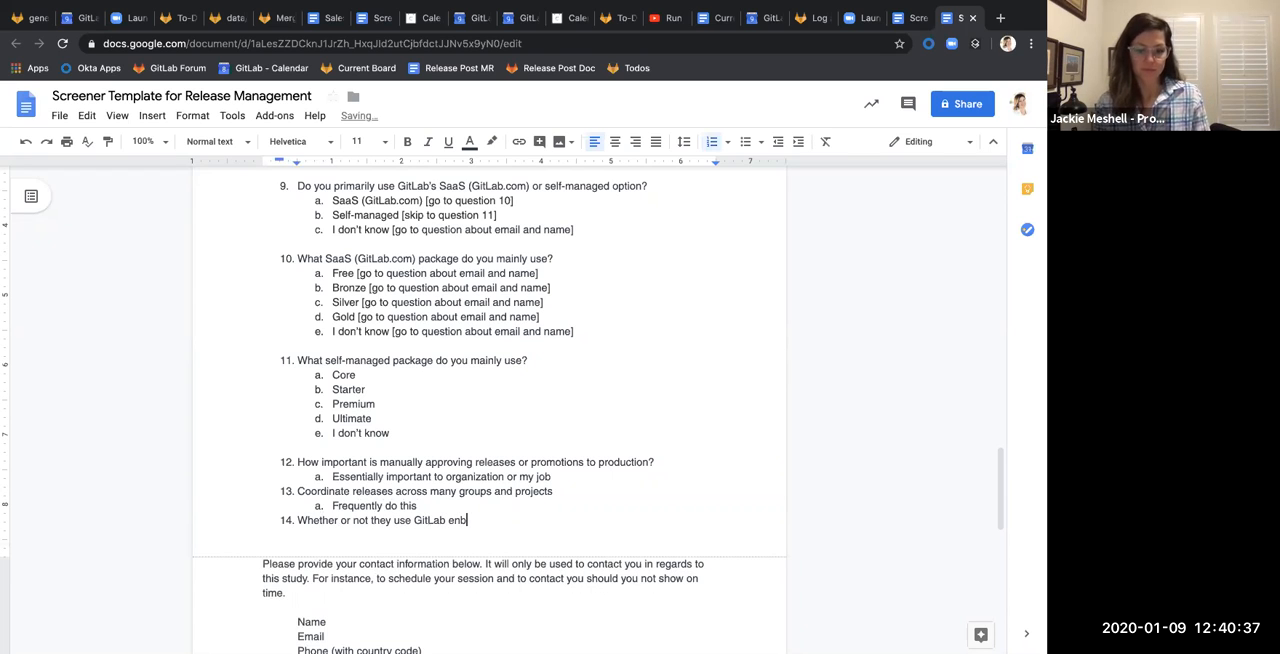
pyautogui.press('BackSpace')
pyautogui.write('vironments')
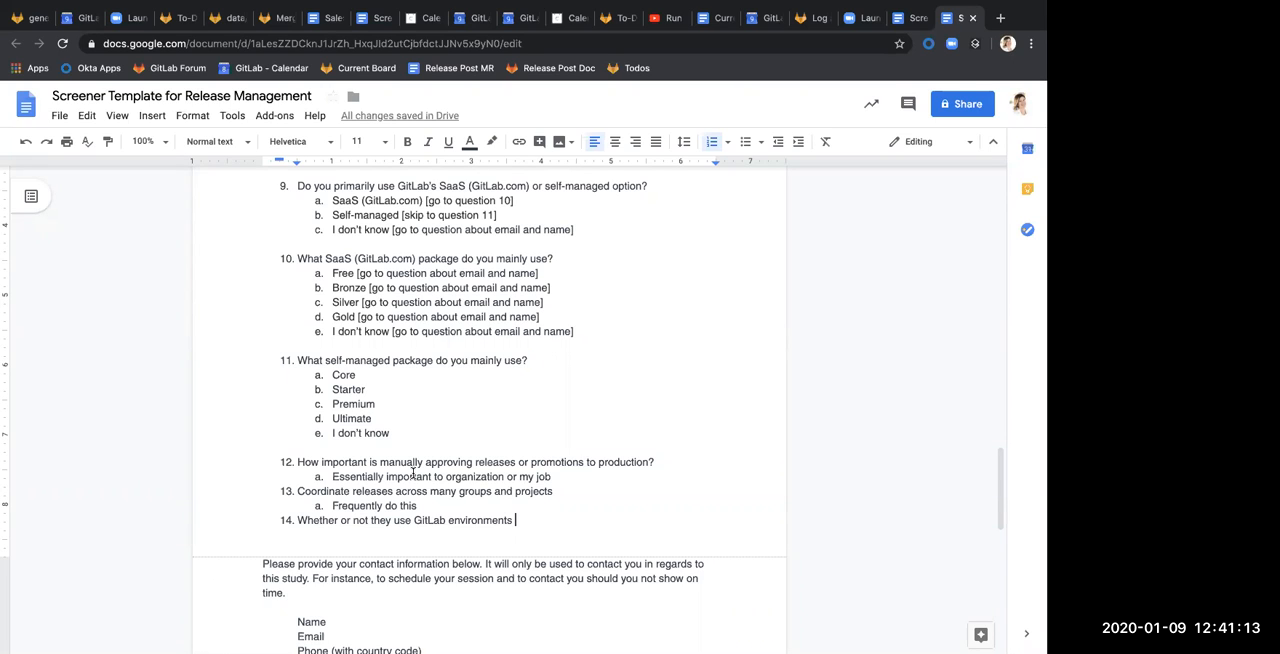
# Share the screener document with the colleague by name, granting edit access and sending the notification
pyautogui.scroll(10, 763, 286)
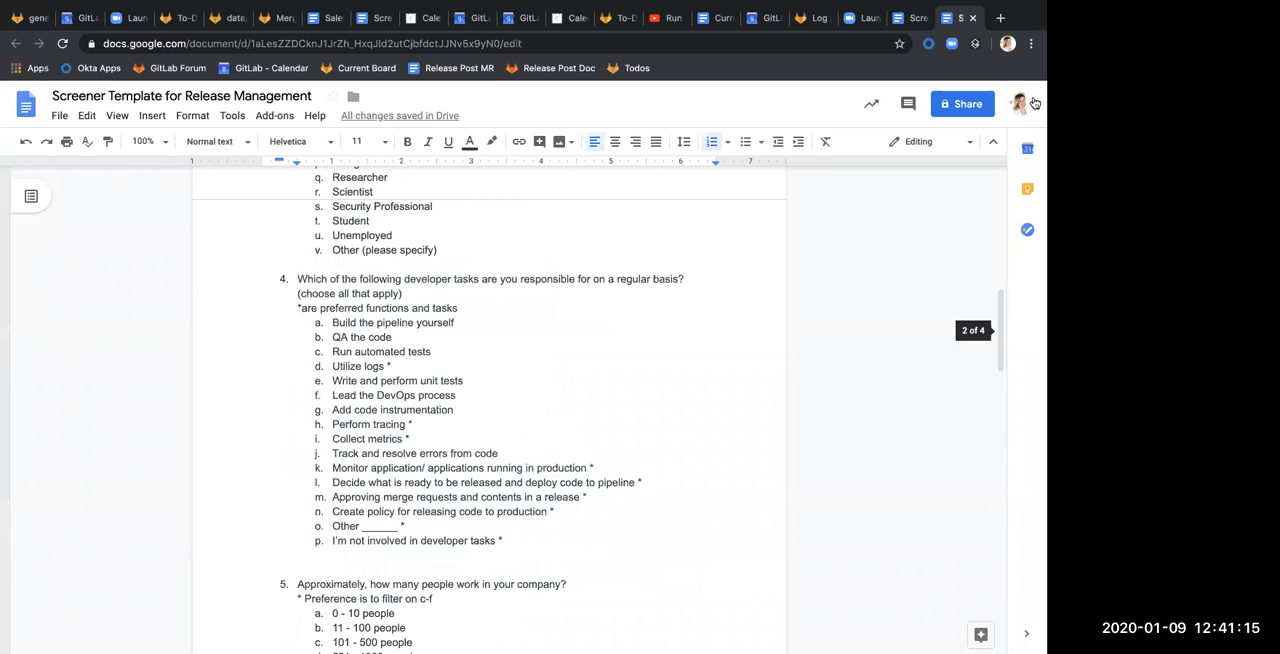
pyautogui.click(967, 117)
pyautogui.write('lorie')
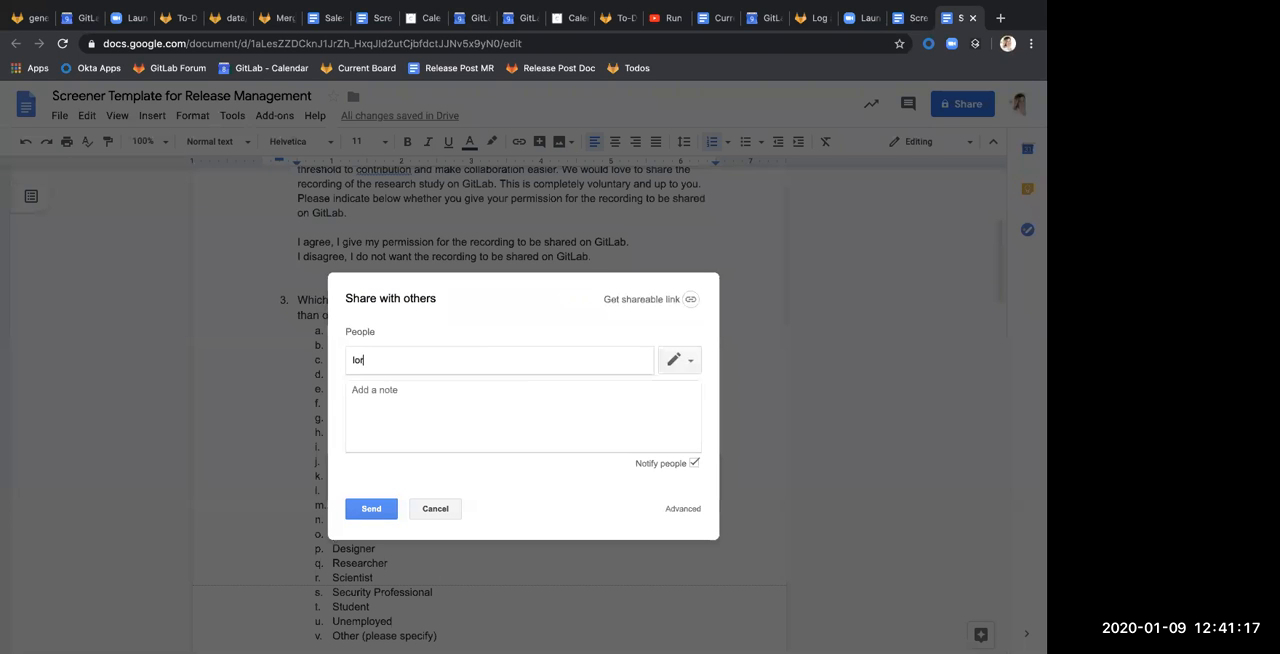
pyautogui.press('Return')
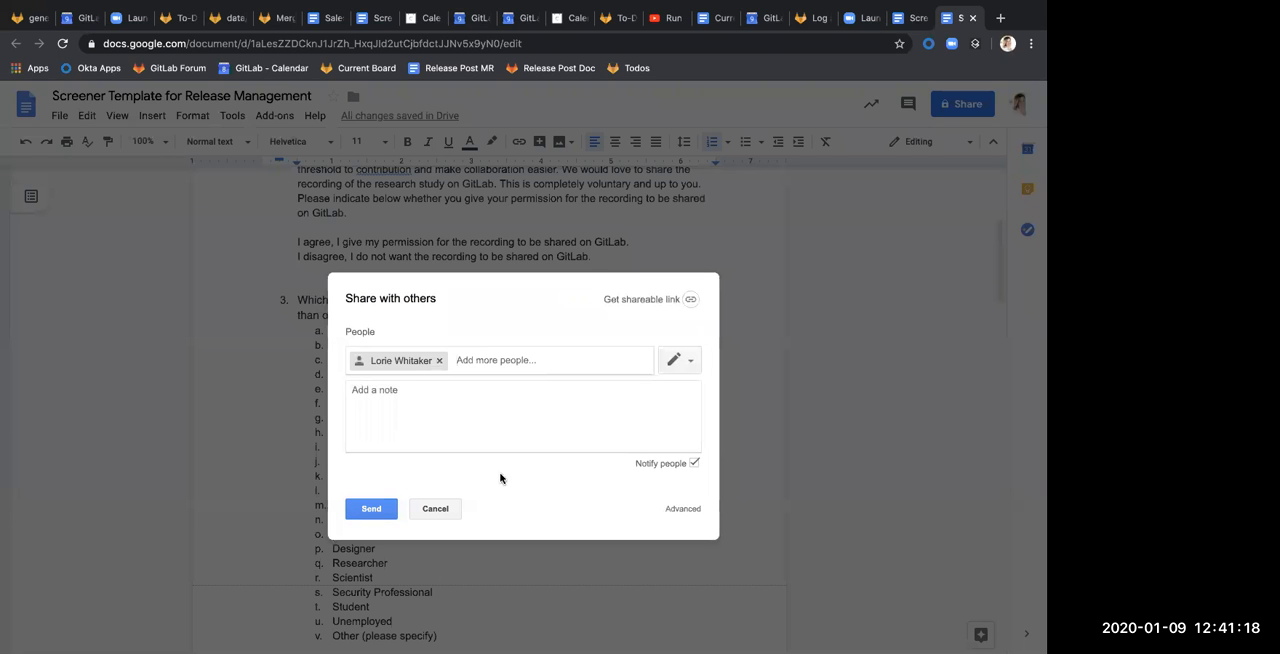
pyautogui.click(376, 512)
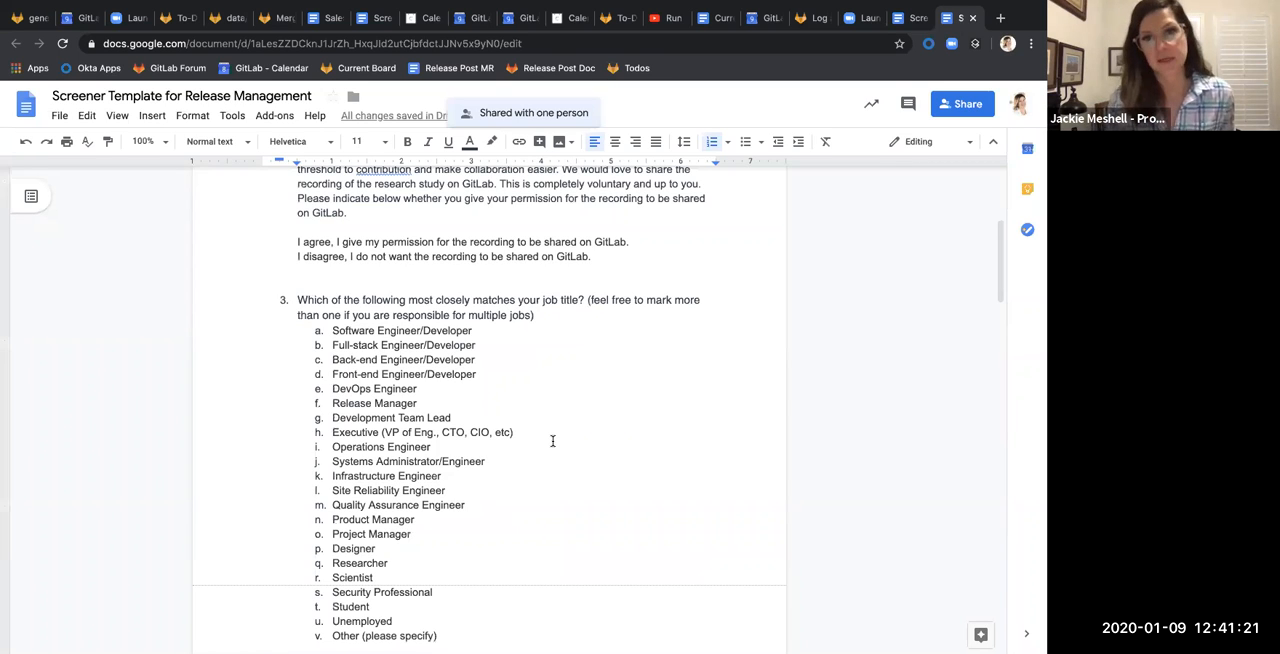
# Review the wording and answer options of questions 12 to 14 and the contact section at the document's end
pyautogui.scroll(-15, 448, 337)
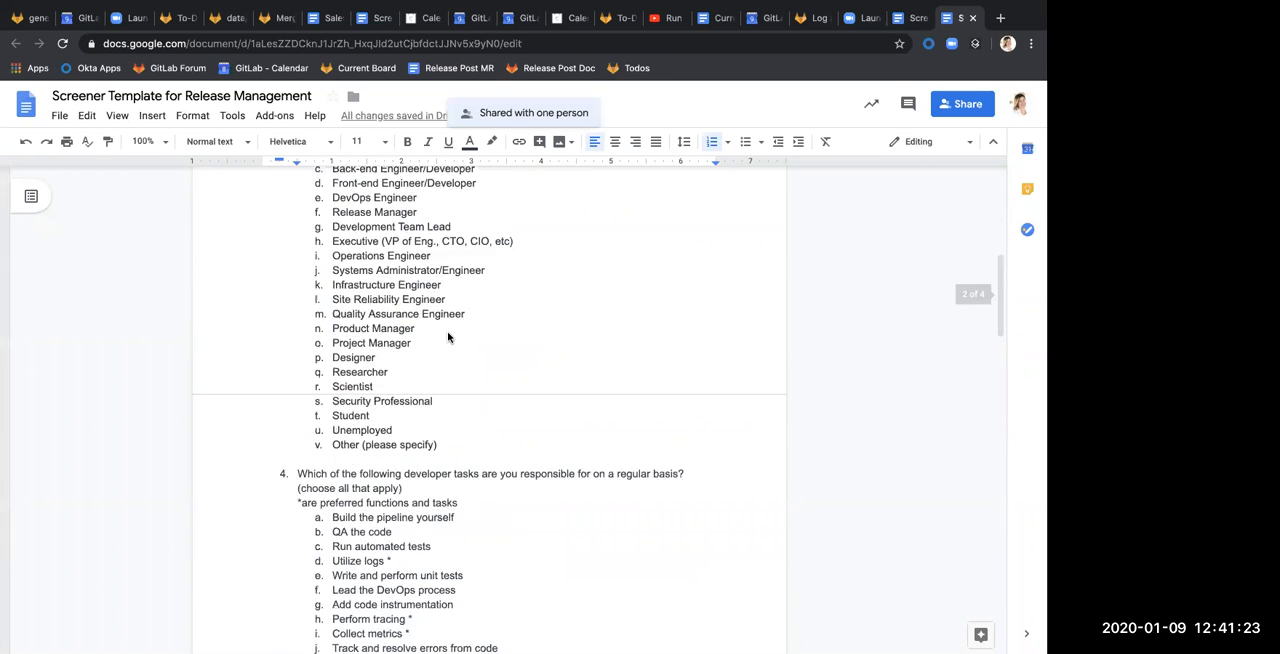
pyautogui.scroll(-1, 448, 337)
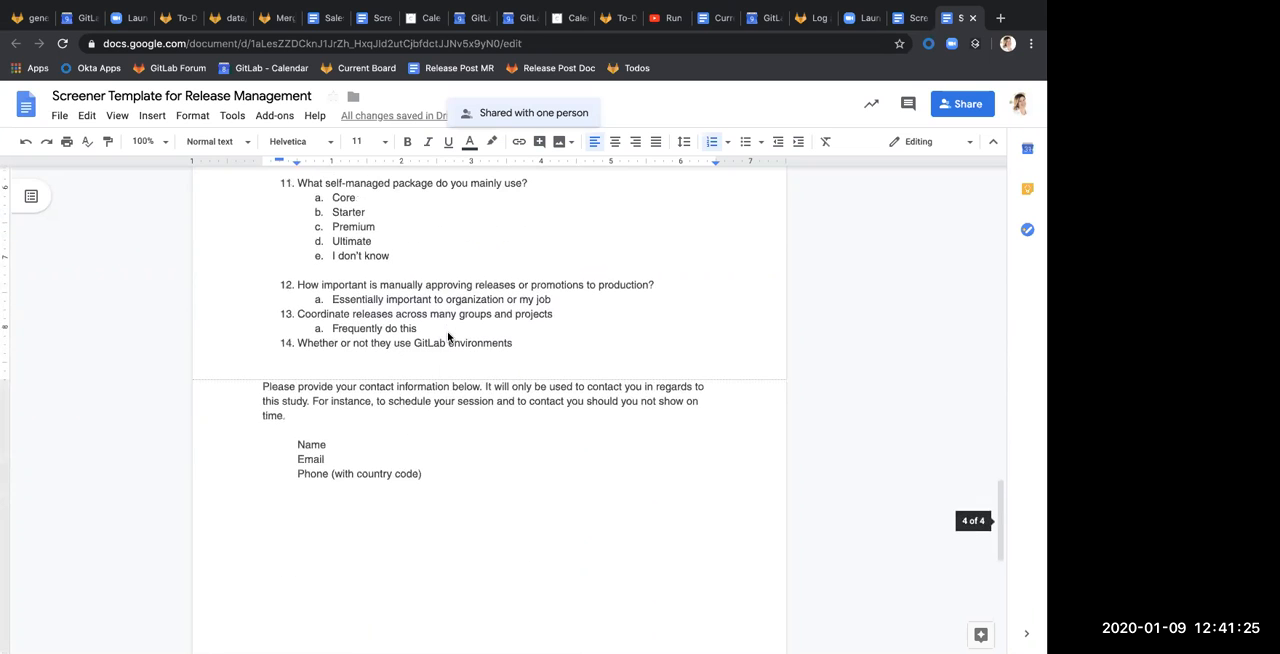
pyautogui.scroll(2, 473, 327)
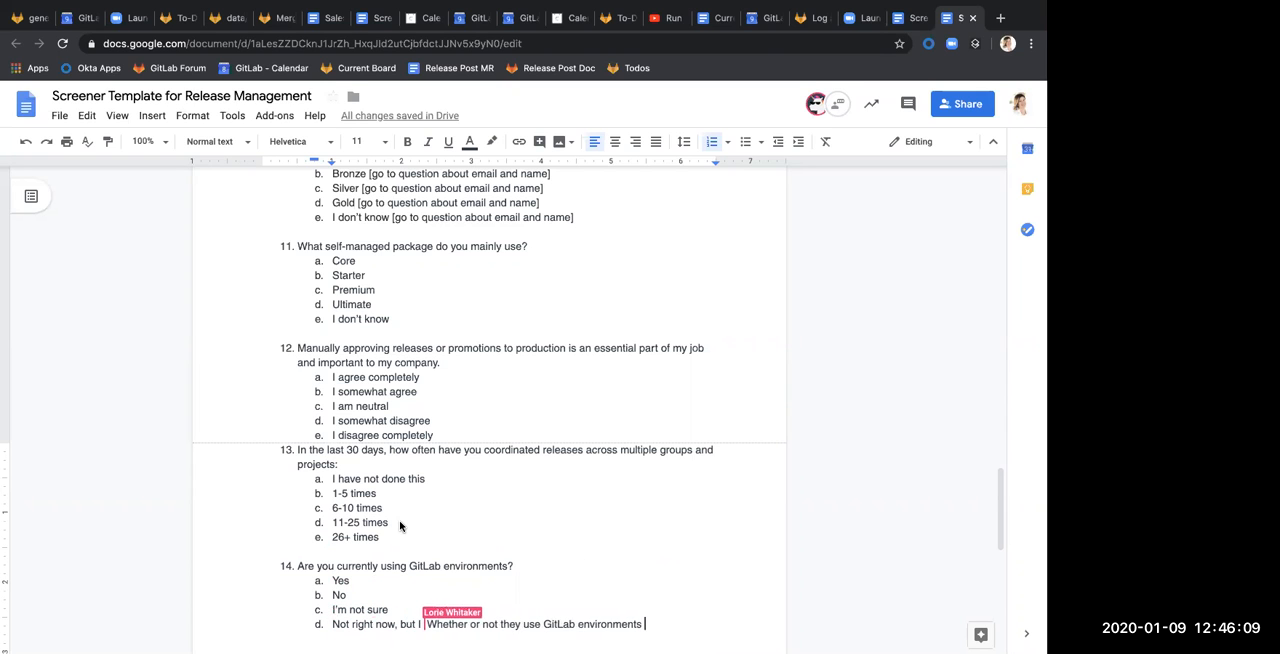
pyautogui.scroll(-1, 400, 527)
pyautogui.scroll(-5, 400, 527)
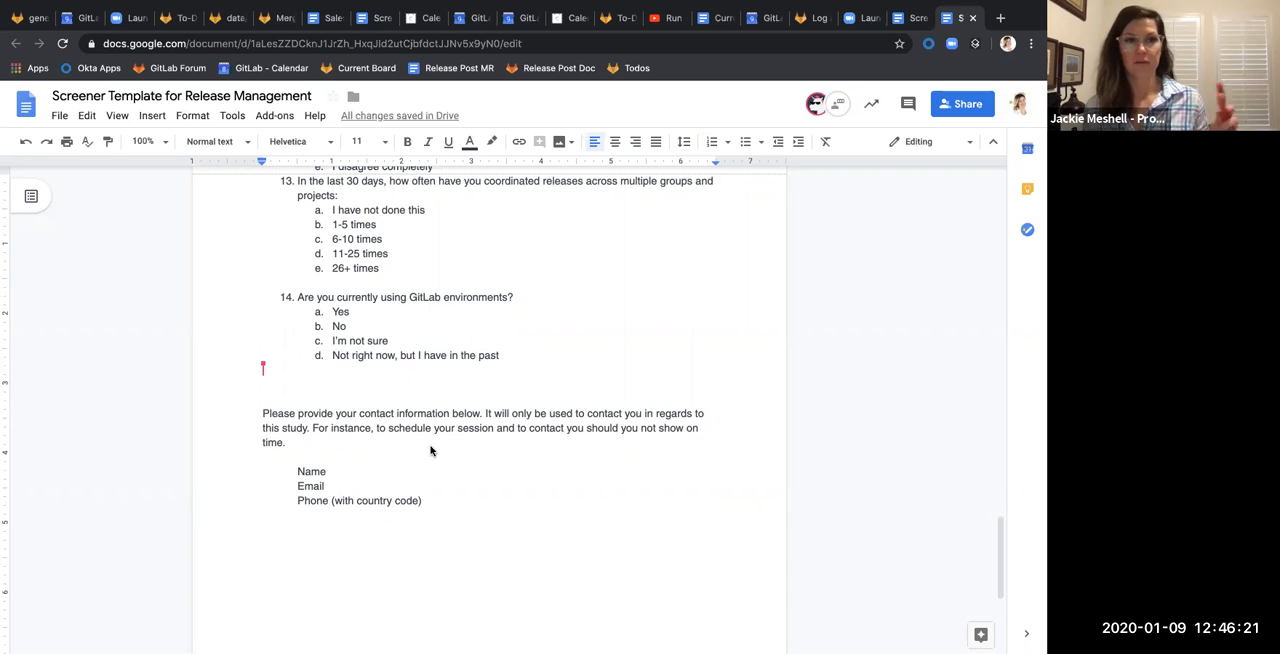
# Return to the start of the screener and select the document's full web address
pyautogui.scroll(20, 431, 450)
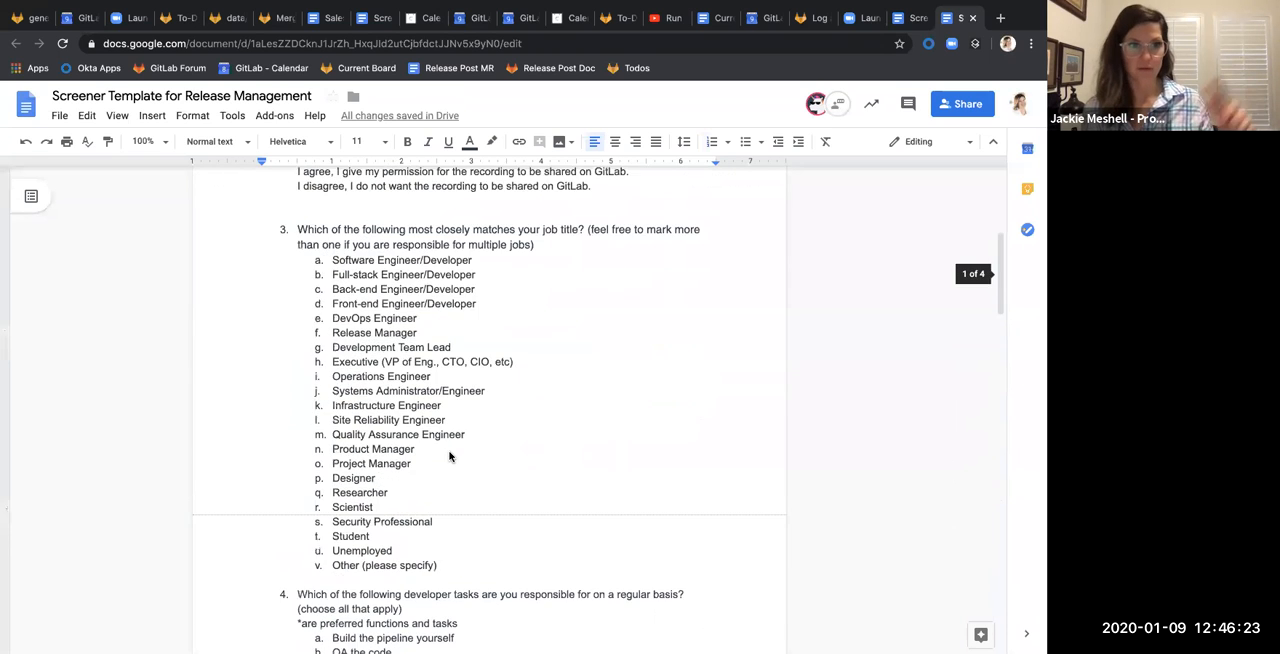
pyautogui.scroll(4, 449, 456)
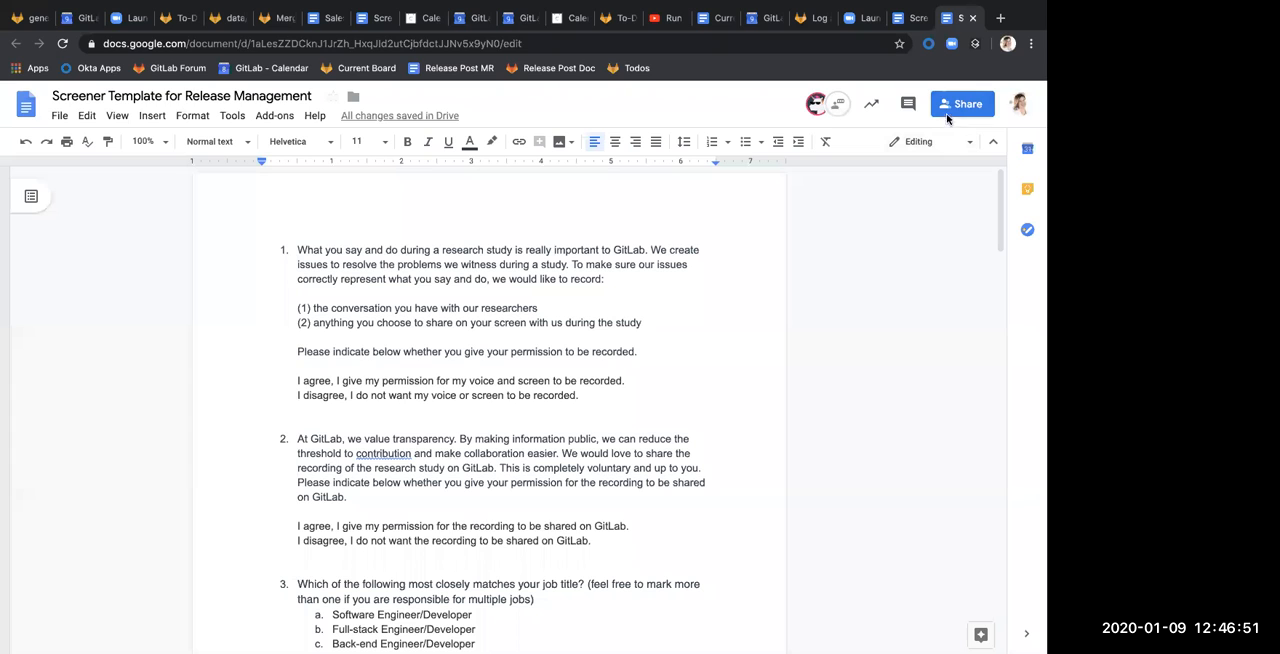
pyautogui.click(344, 44)
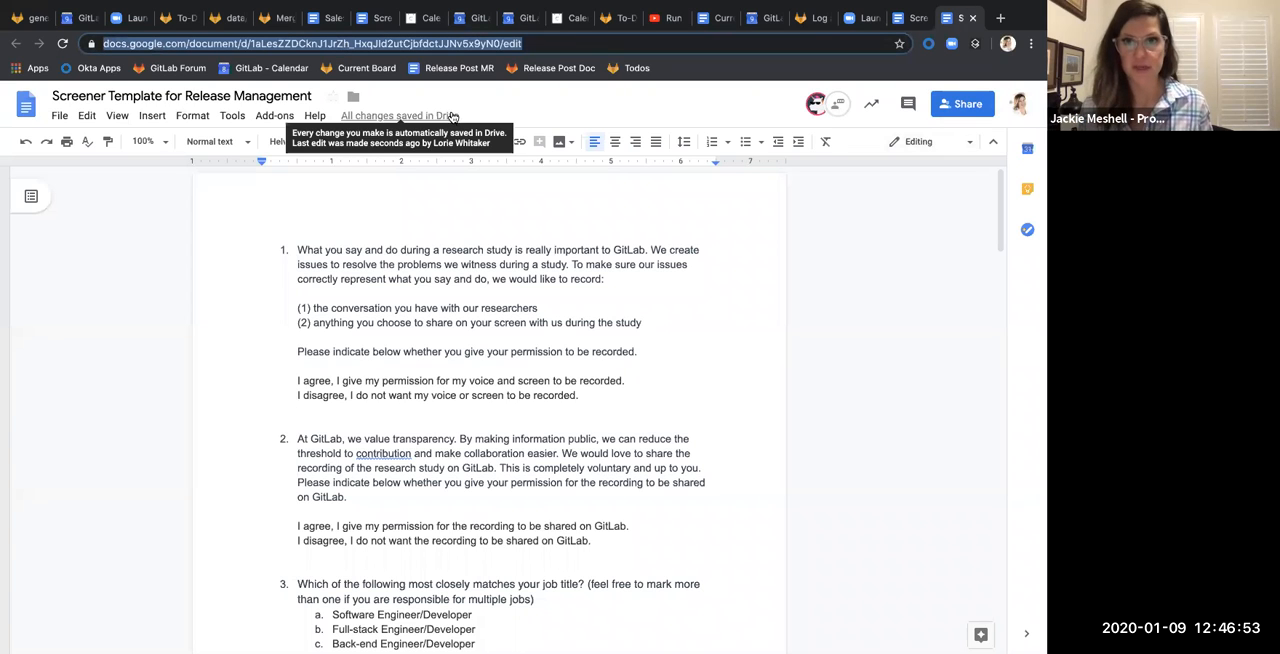